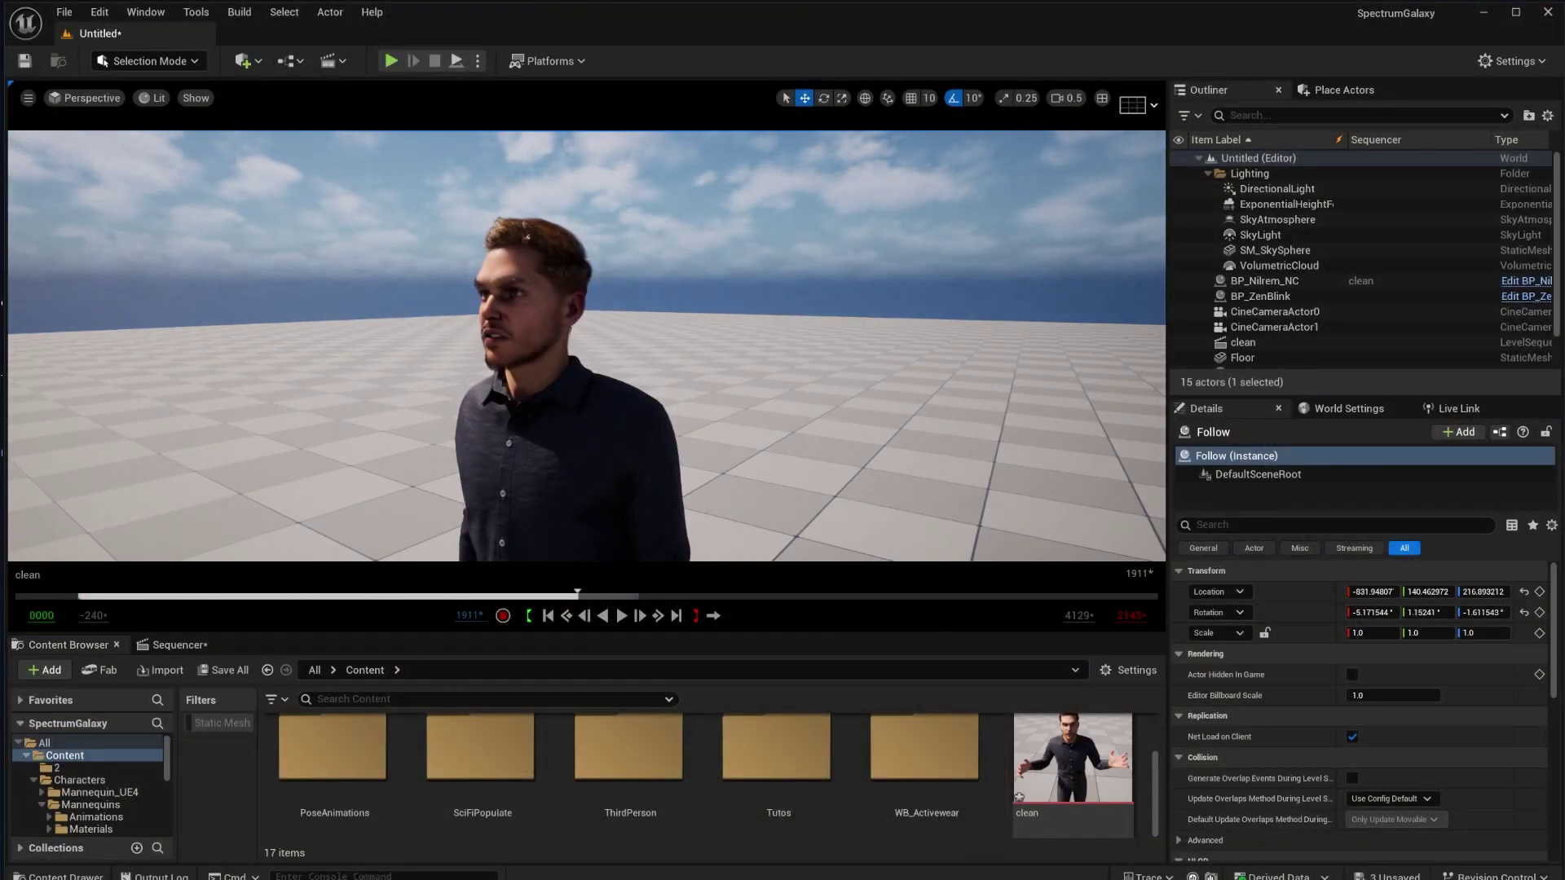
# Open the Window menu to see which editor panels can be opened
pyautogui.click(145, 11)
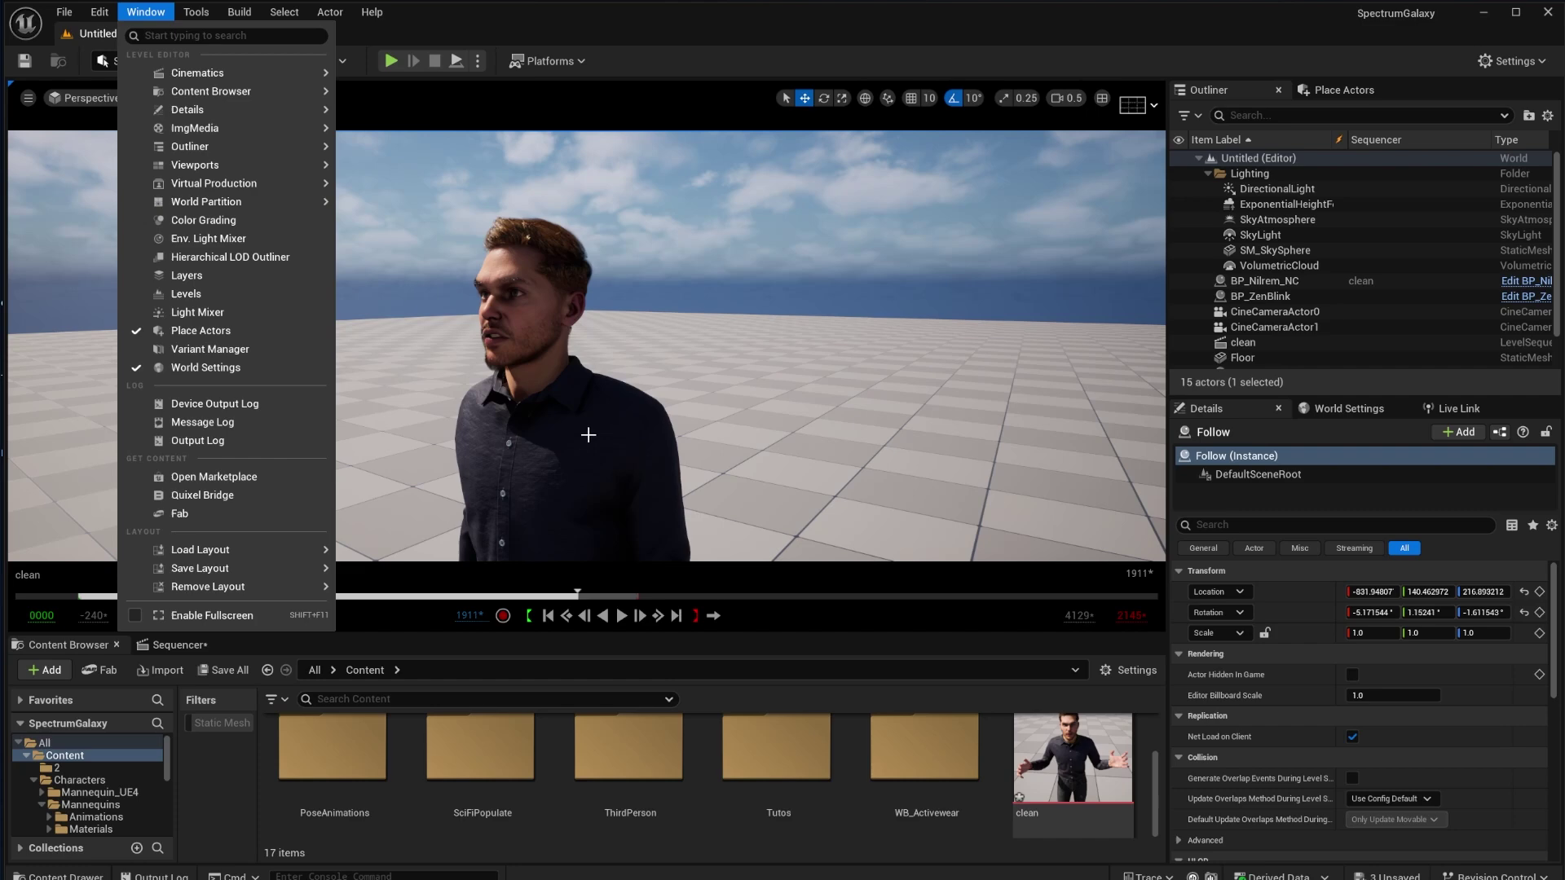
# Confirm ZenBlink is installed by searching 'zen' in Plugins, then frame the MetaHuman close-up
pyautogui.moveTo(640, 432); pyautogui.dragTo(550, 423, button='right')
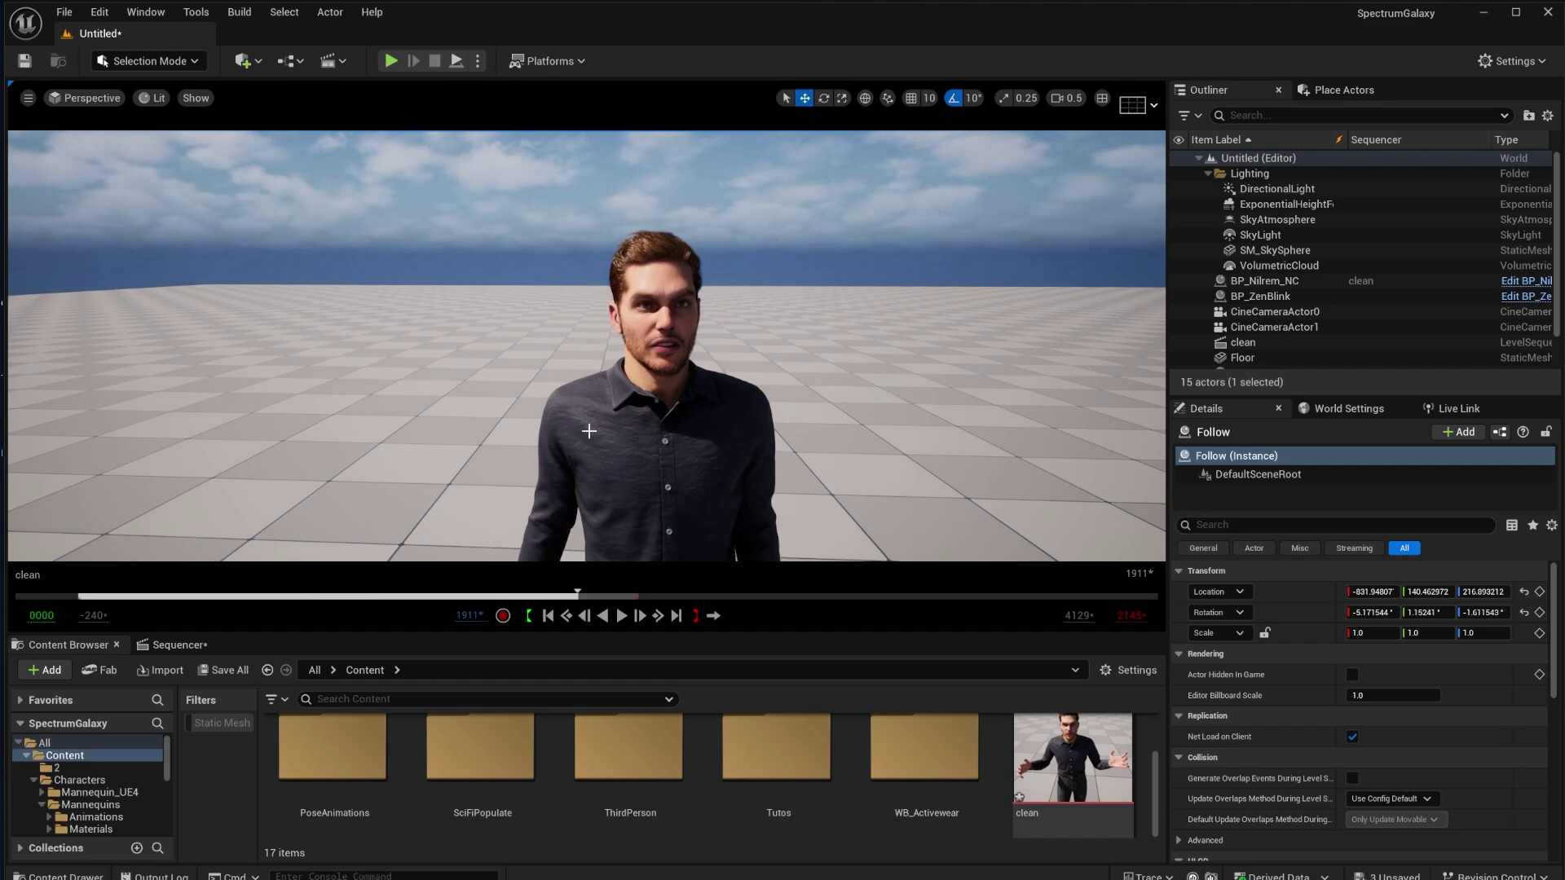
pyautogui.click(1512, 60)
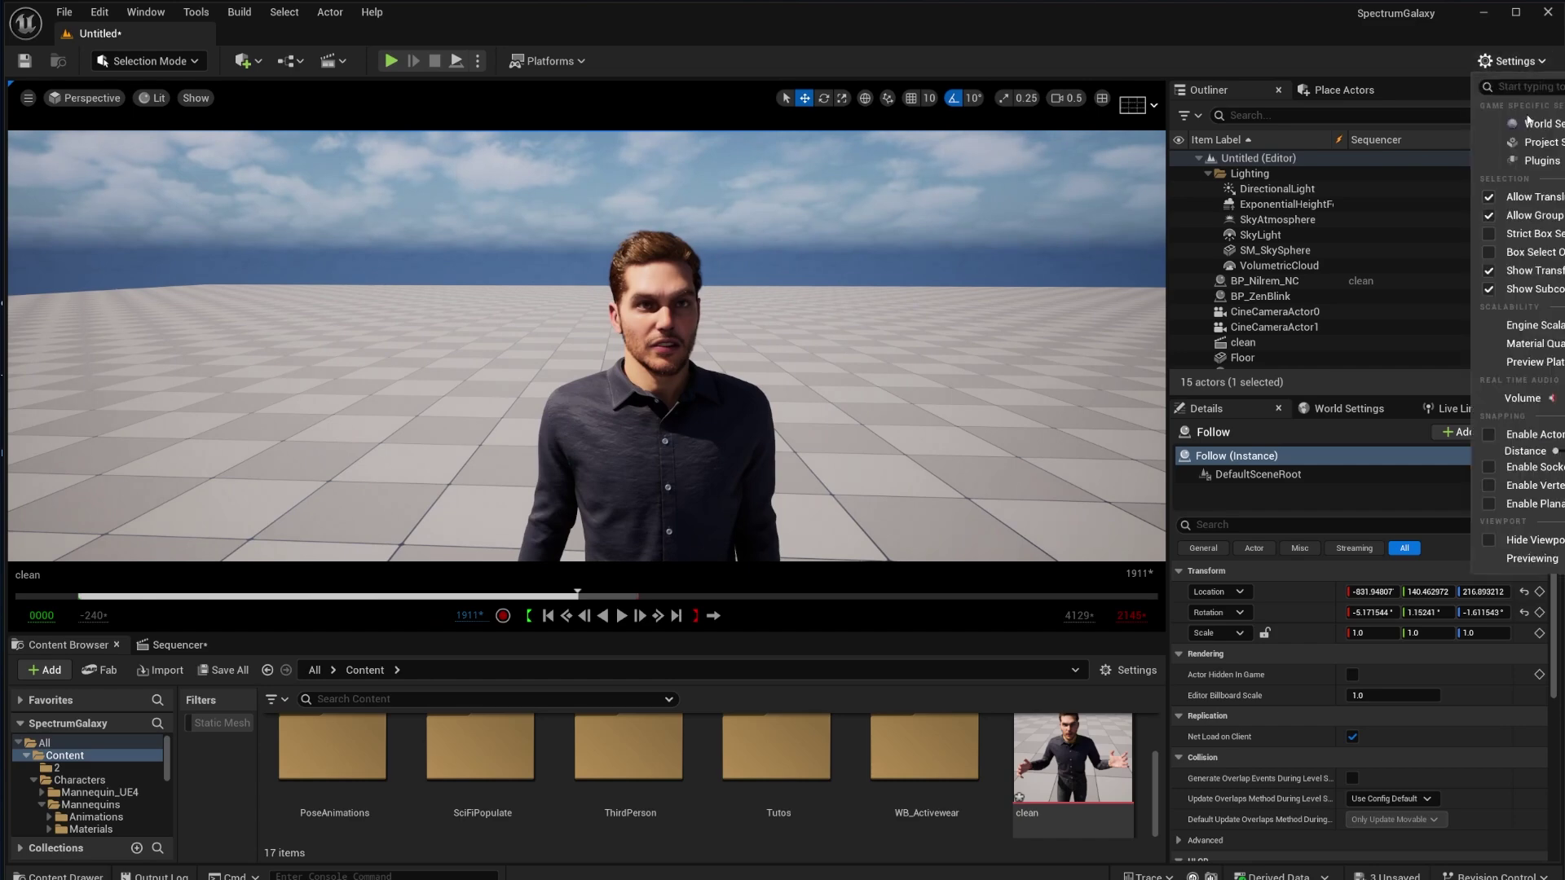
pyautogui.click(1513, 168)
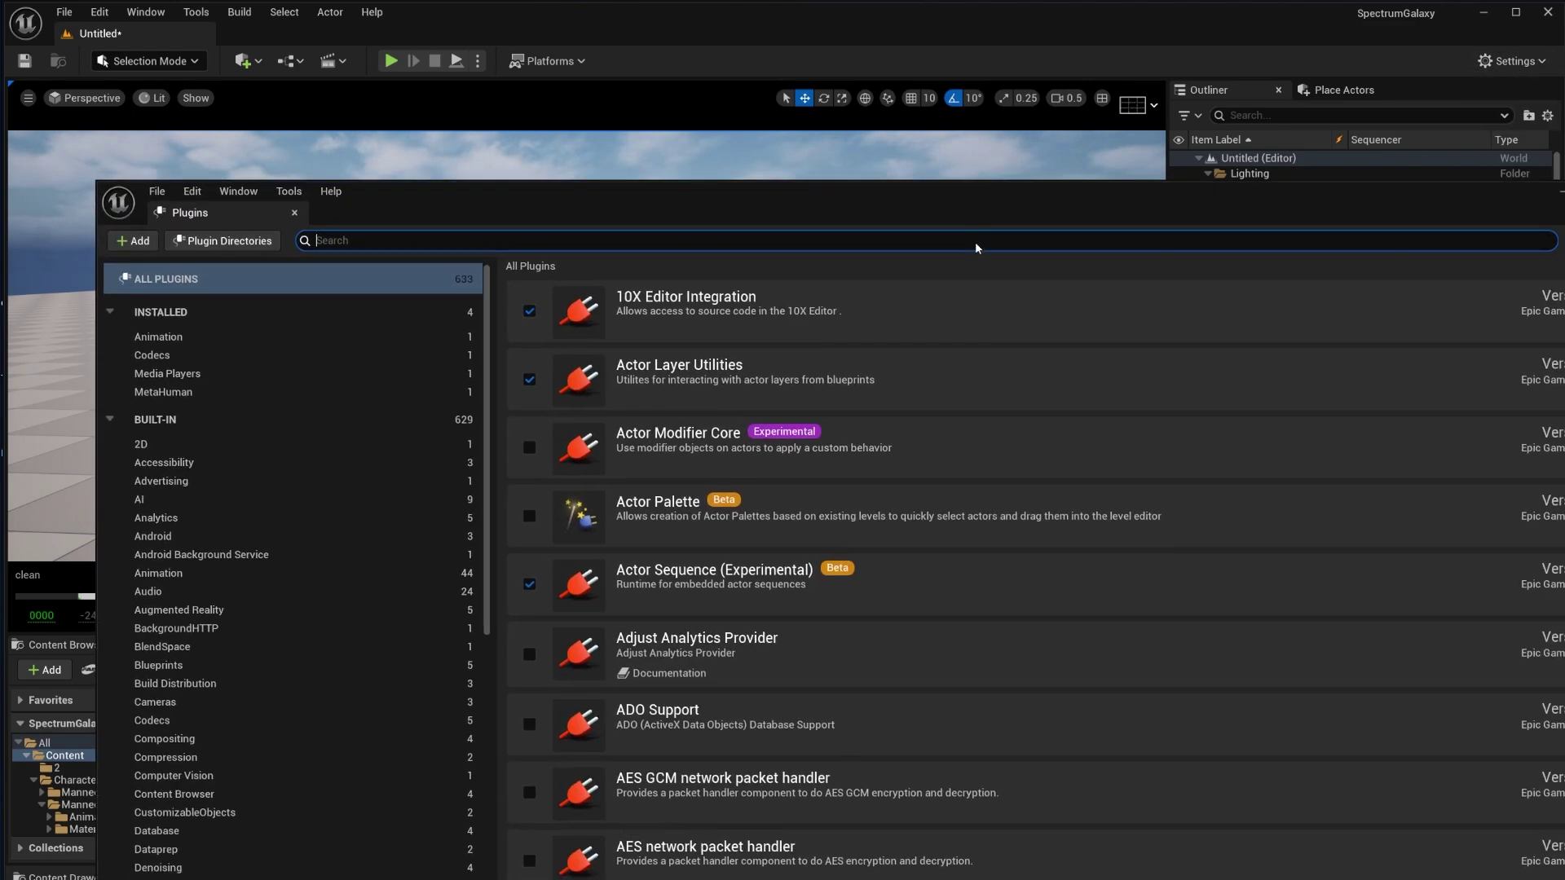
pyautogui.write('zen')
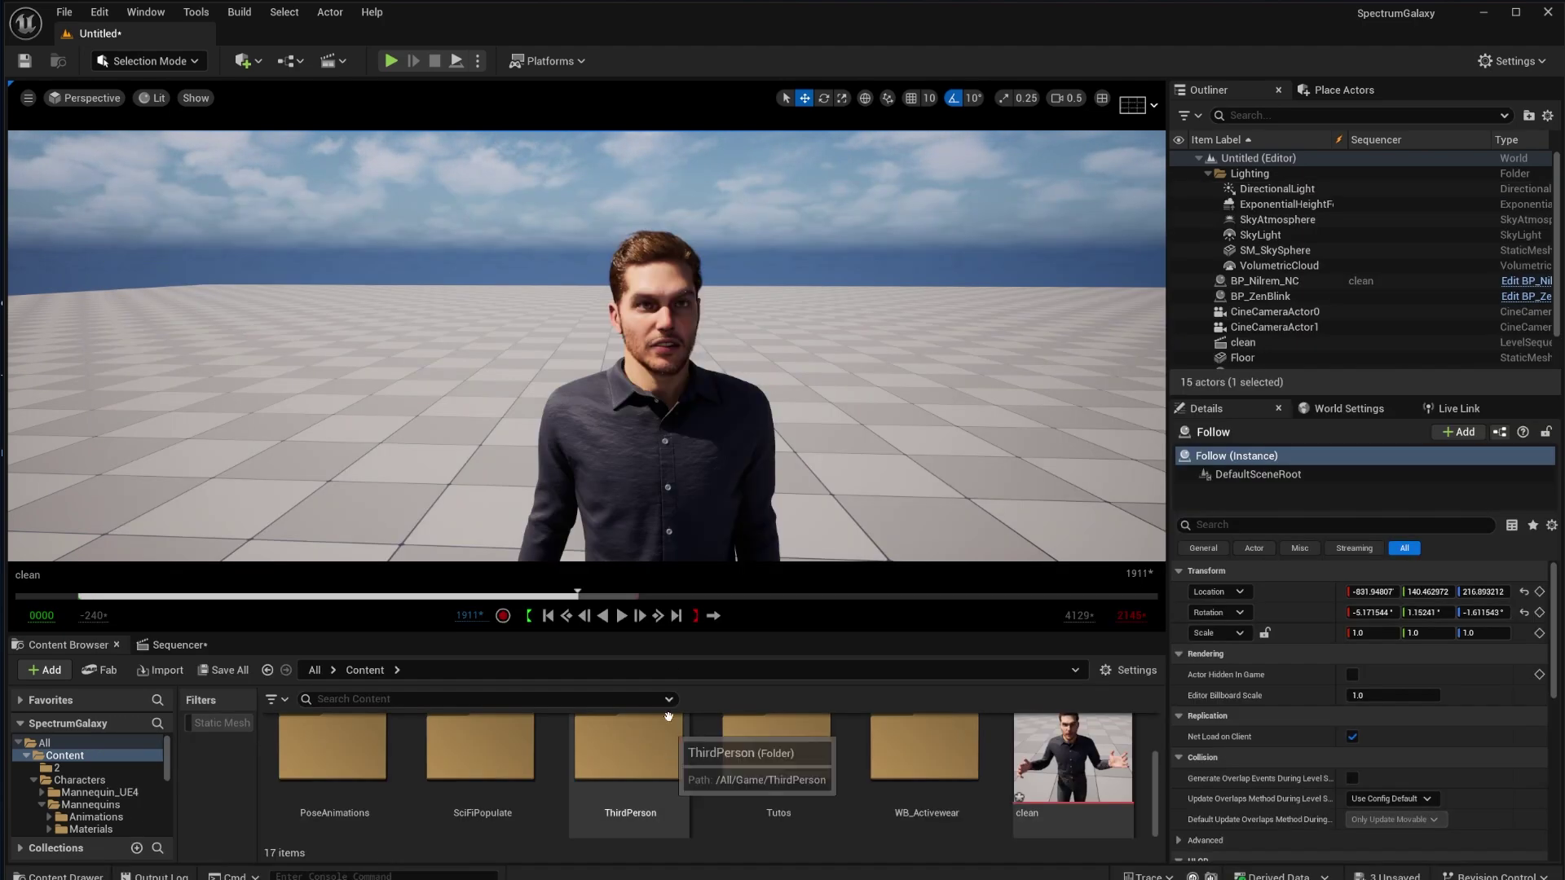
pyautogui.moveTo(745, 401); pyautogui.dragTo(727, 374)
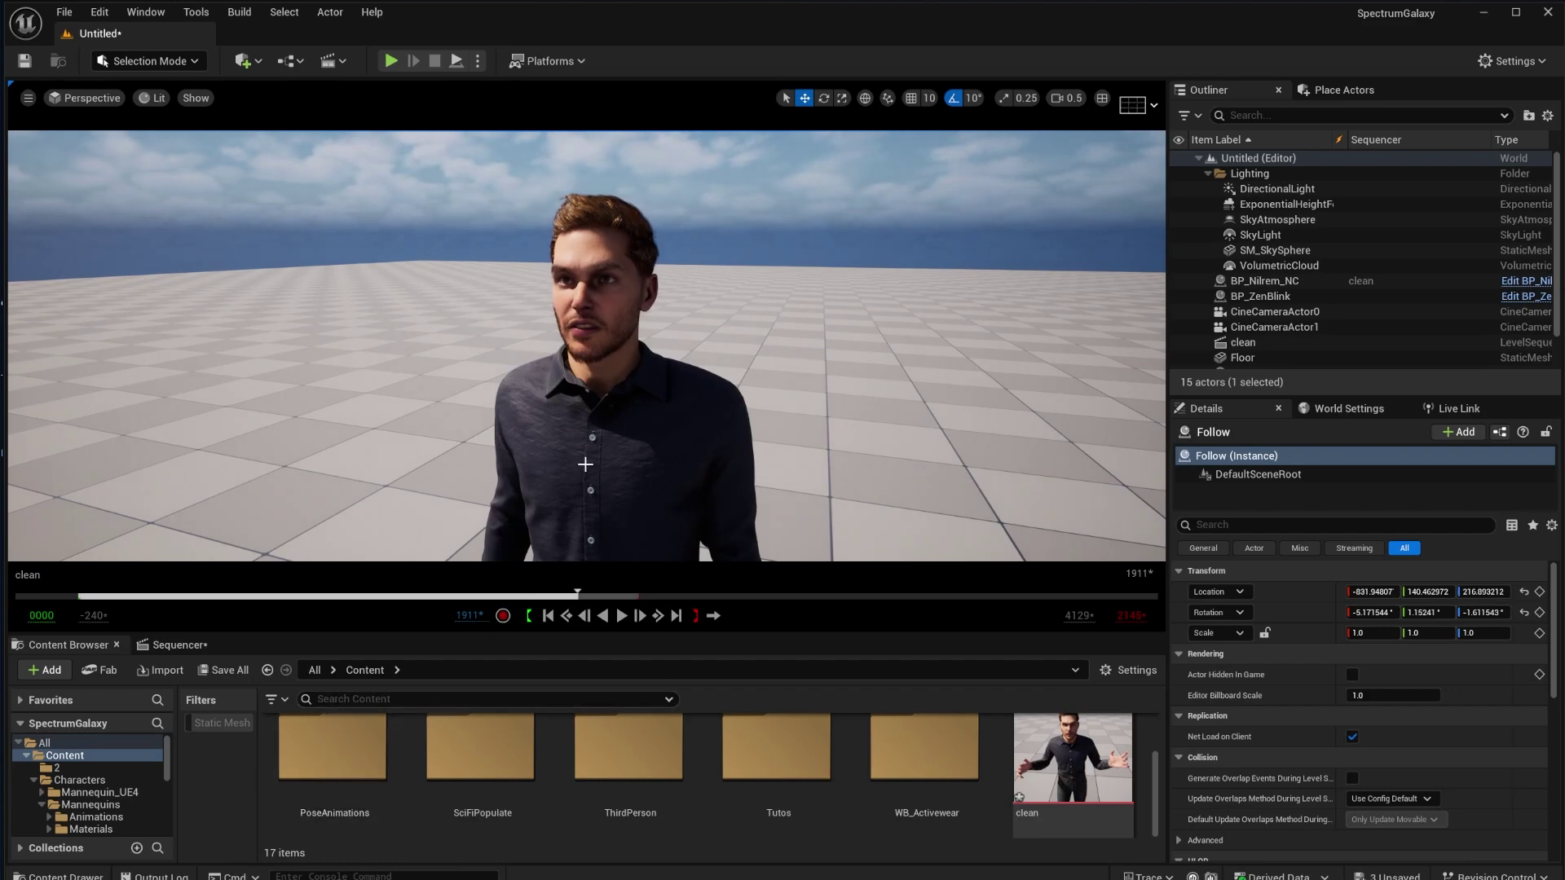
pyautogui.click(616, 451)
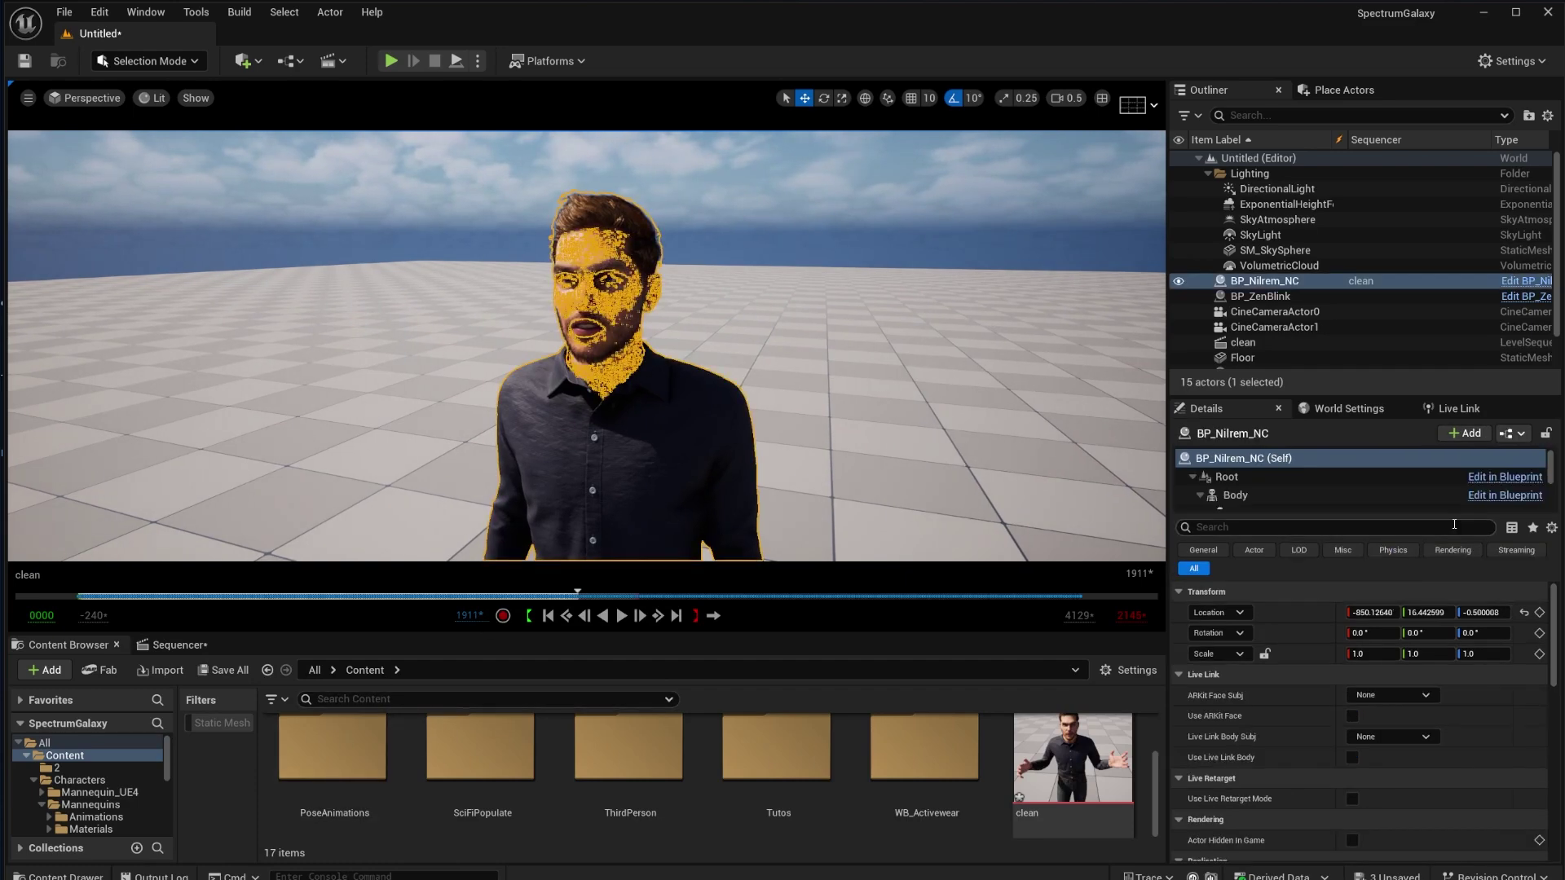
pyautogui.click(1460, 434)
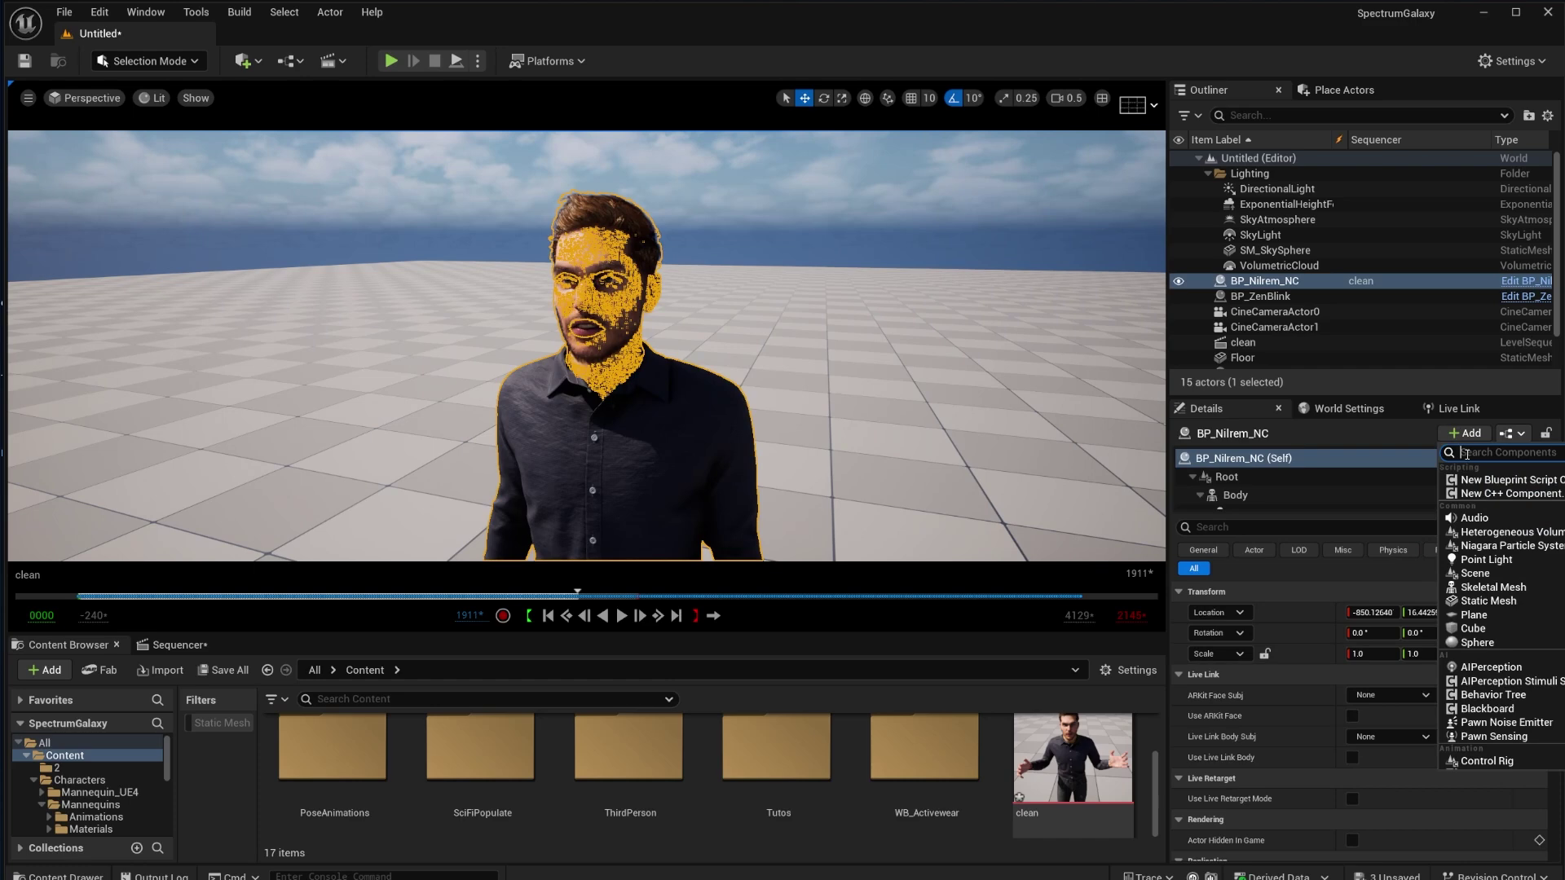
pyautogui.write('zen')
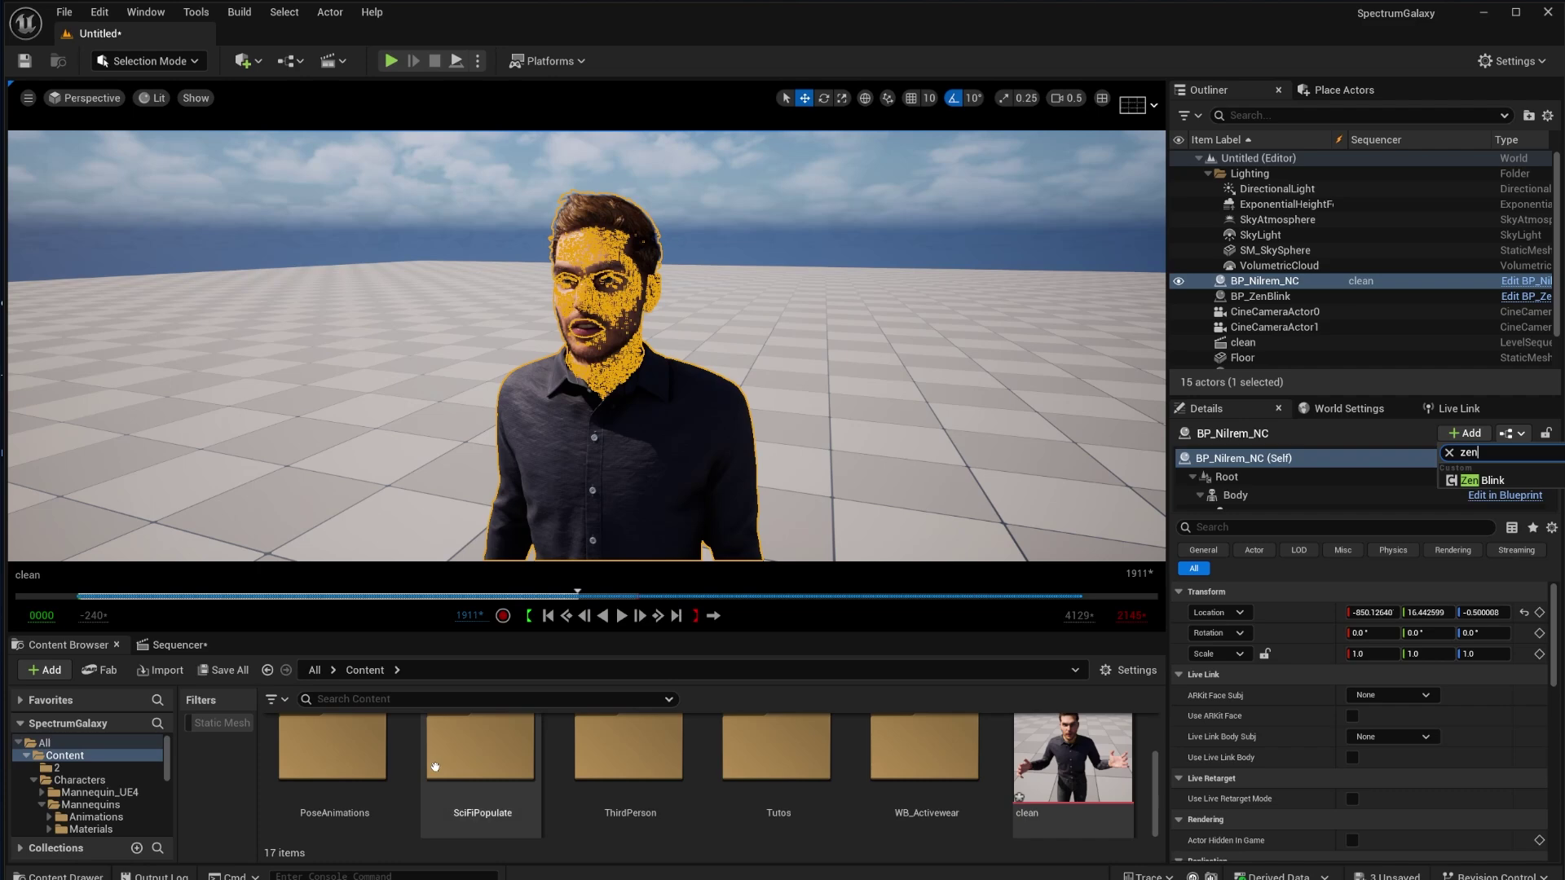
pyautogui.click(806, 441)
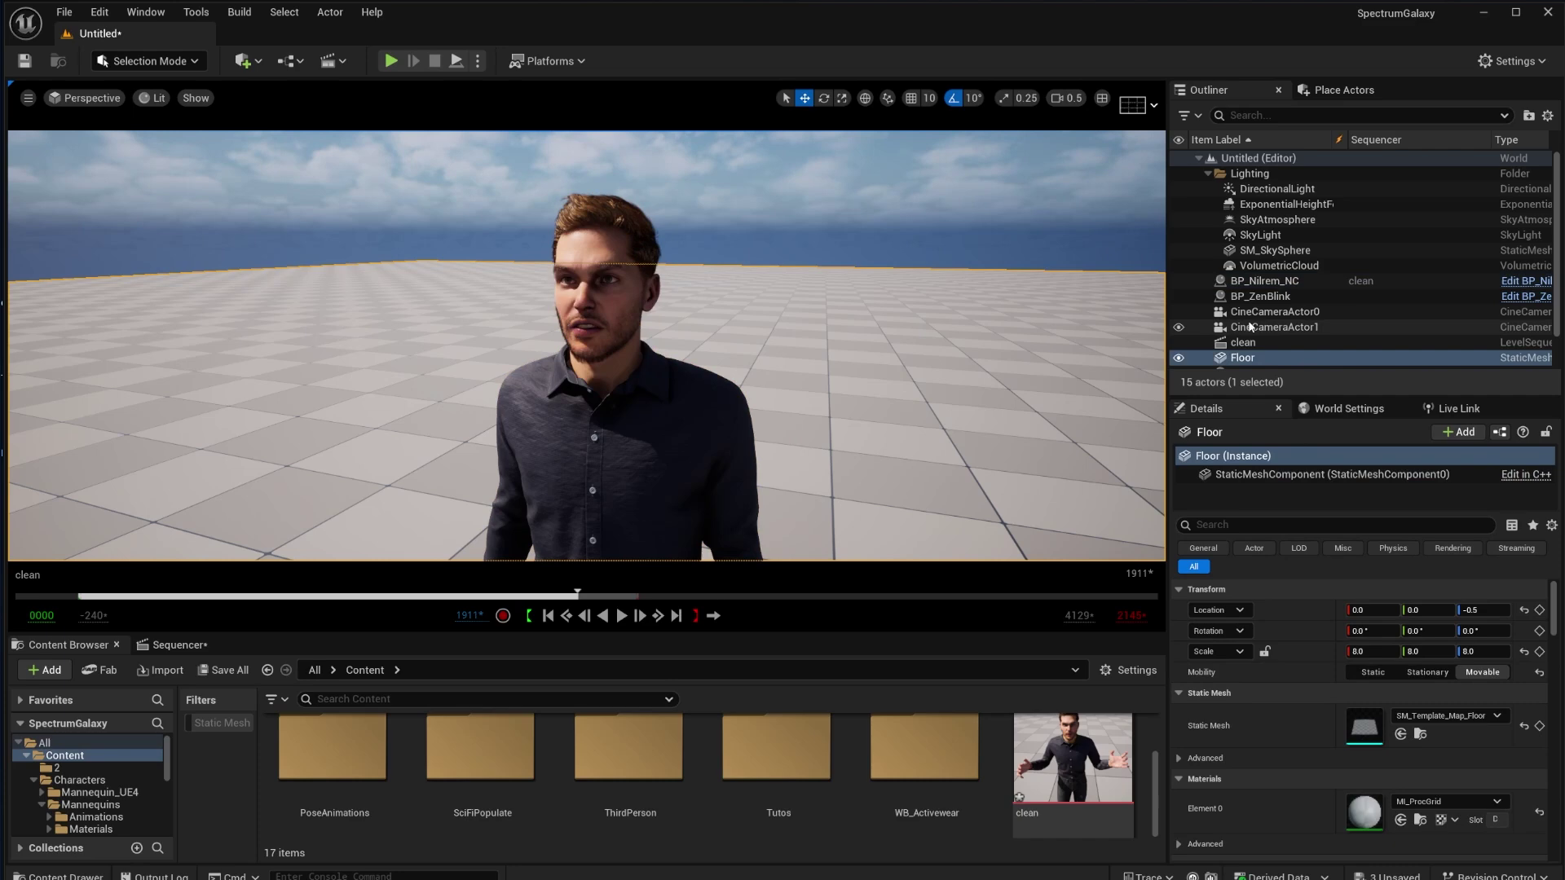
# Select BP_ZenBlink, show All content, search 'zen' for the ZenBlink assets, then clear the search
pyautogui.click(1224, 299)
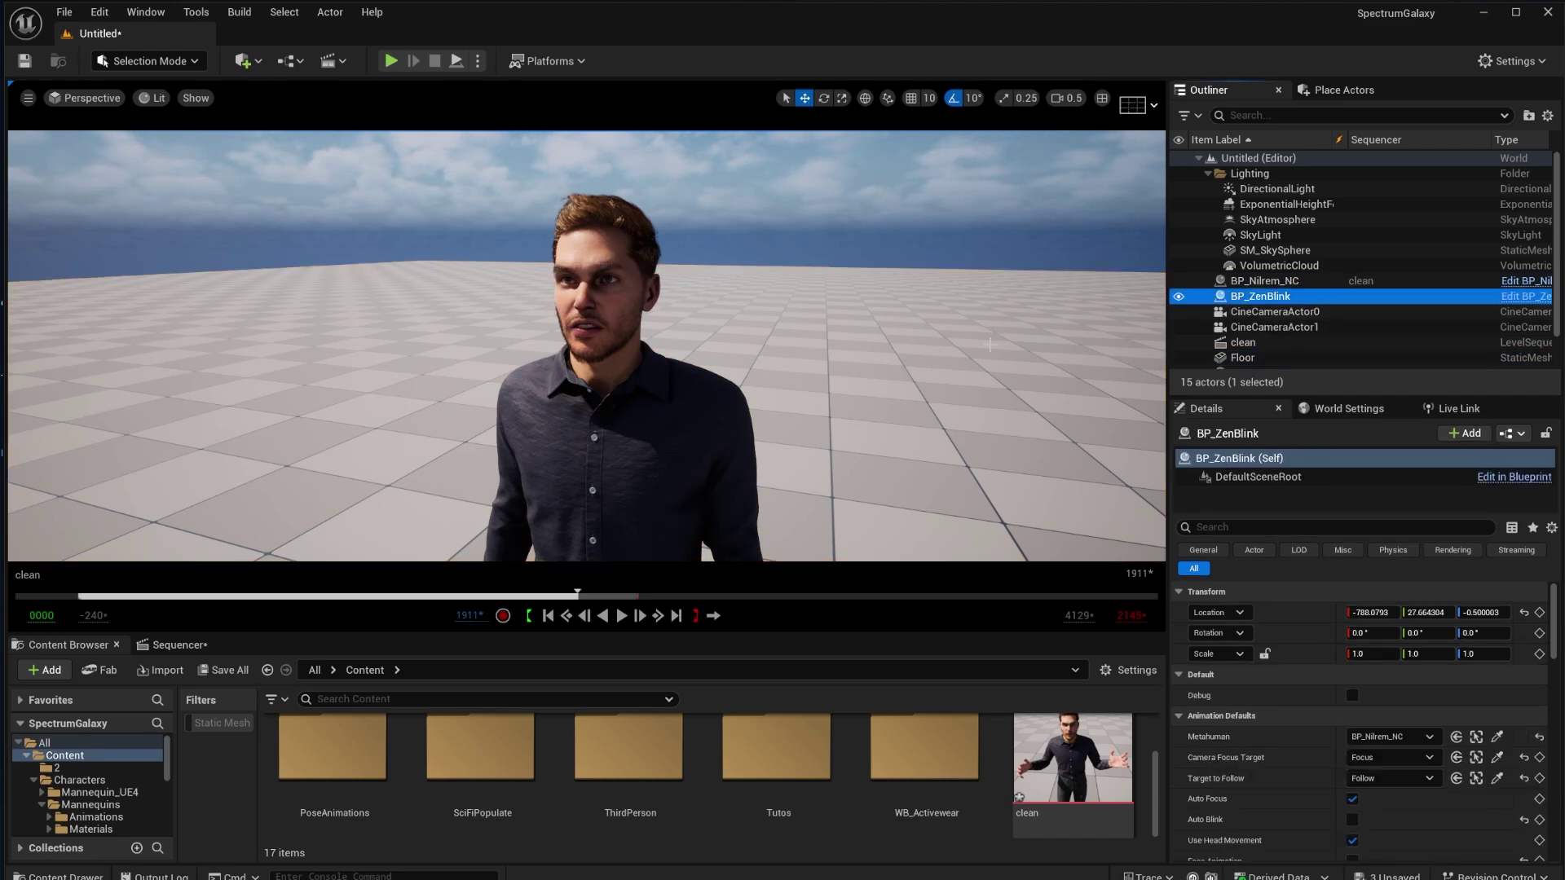
pyautogui.click(42, 743)
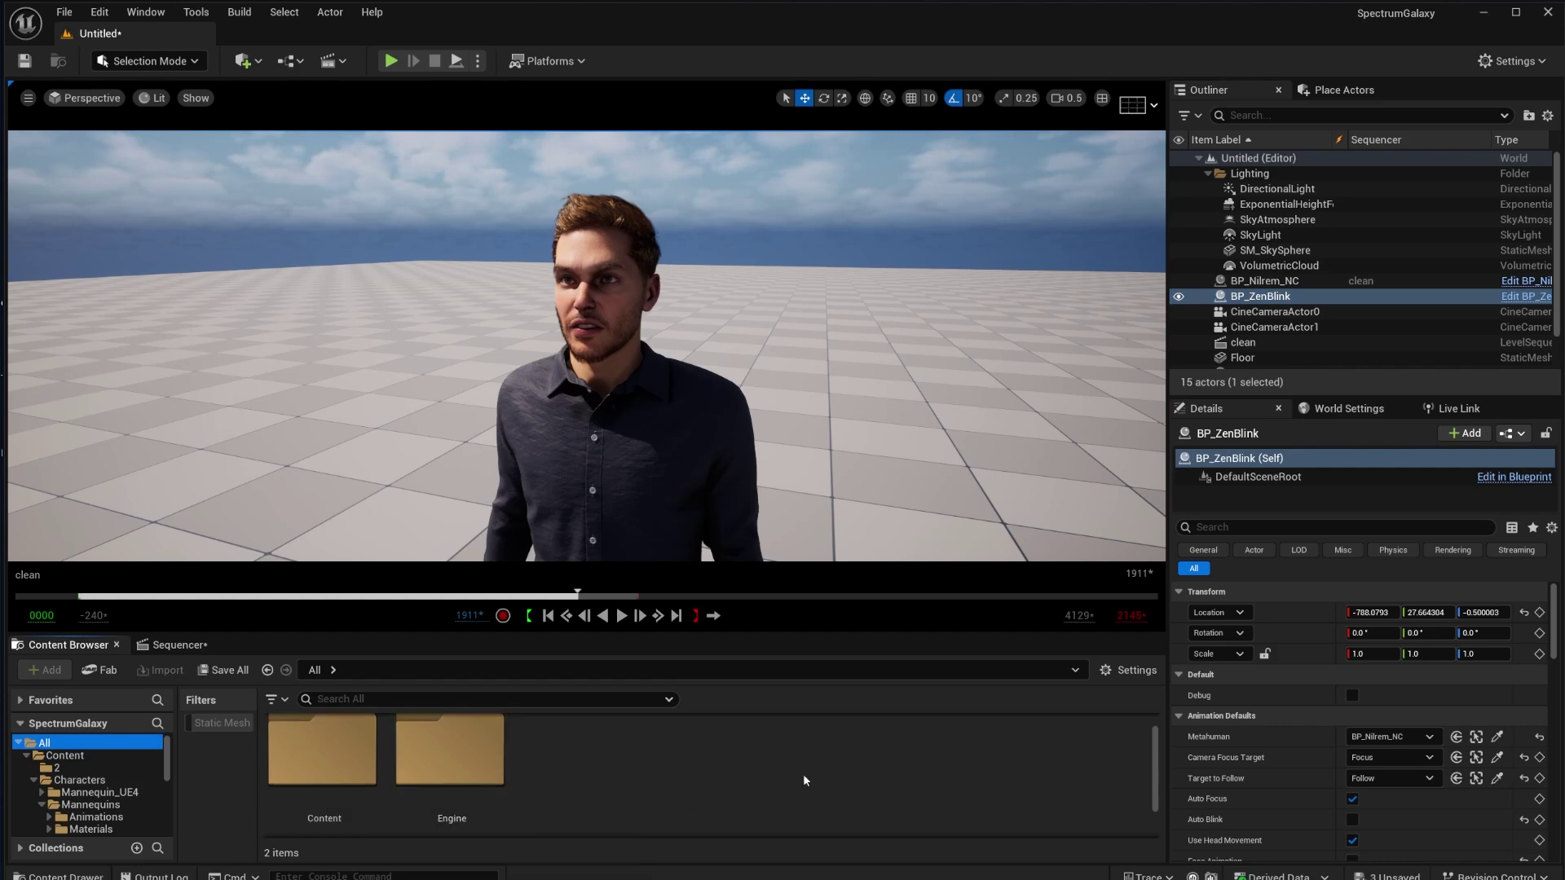
pyautogui.click(1125, 671)
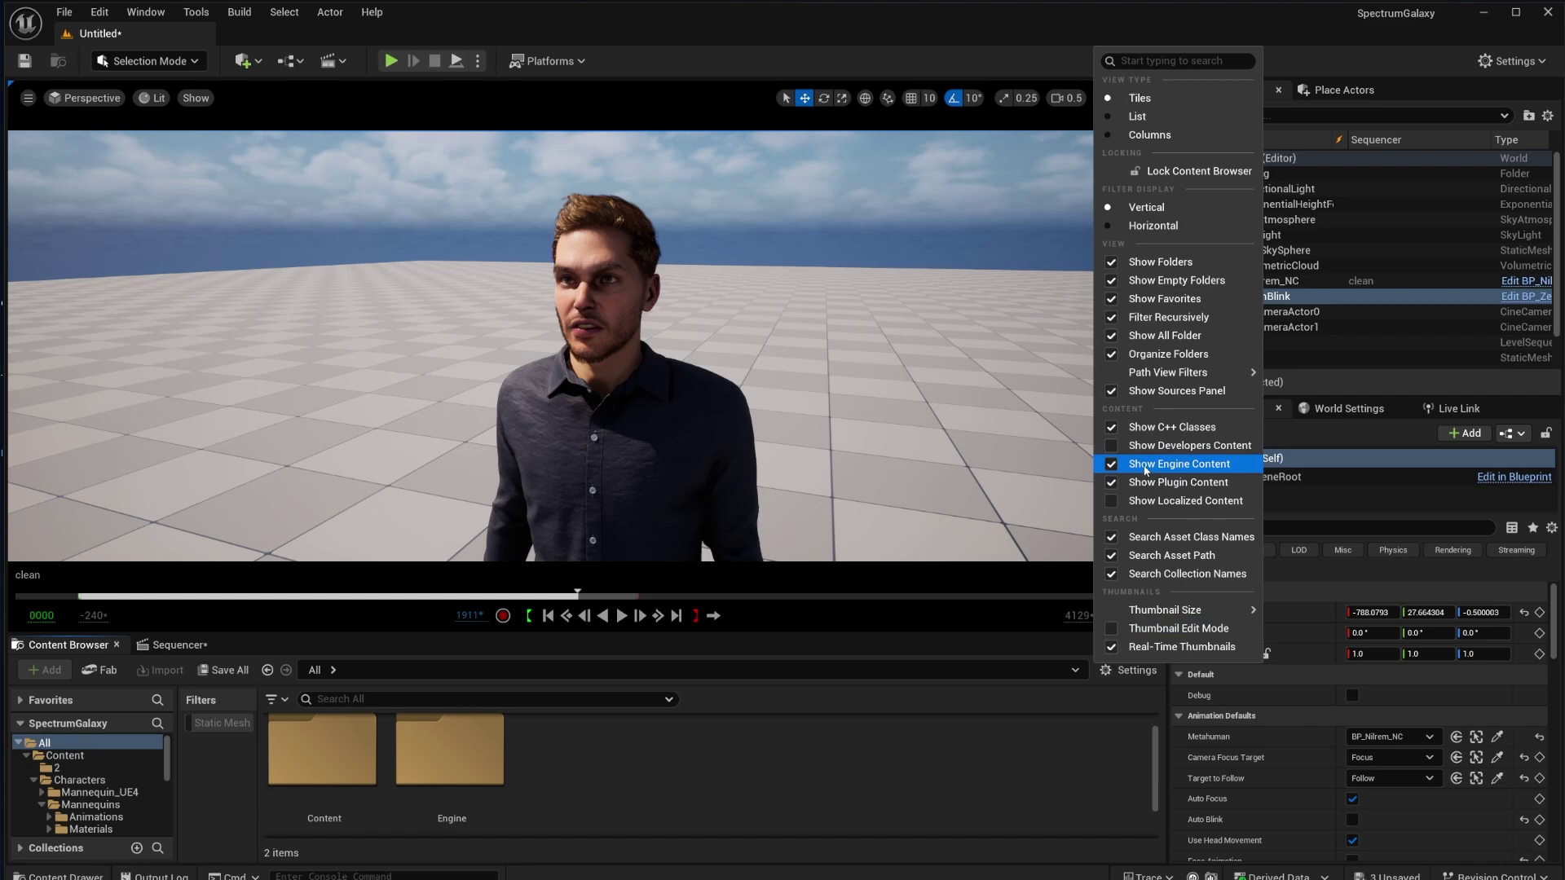
pyautogui.click(470, 699)
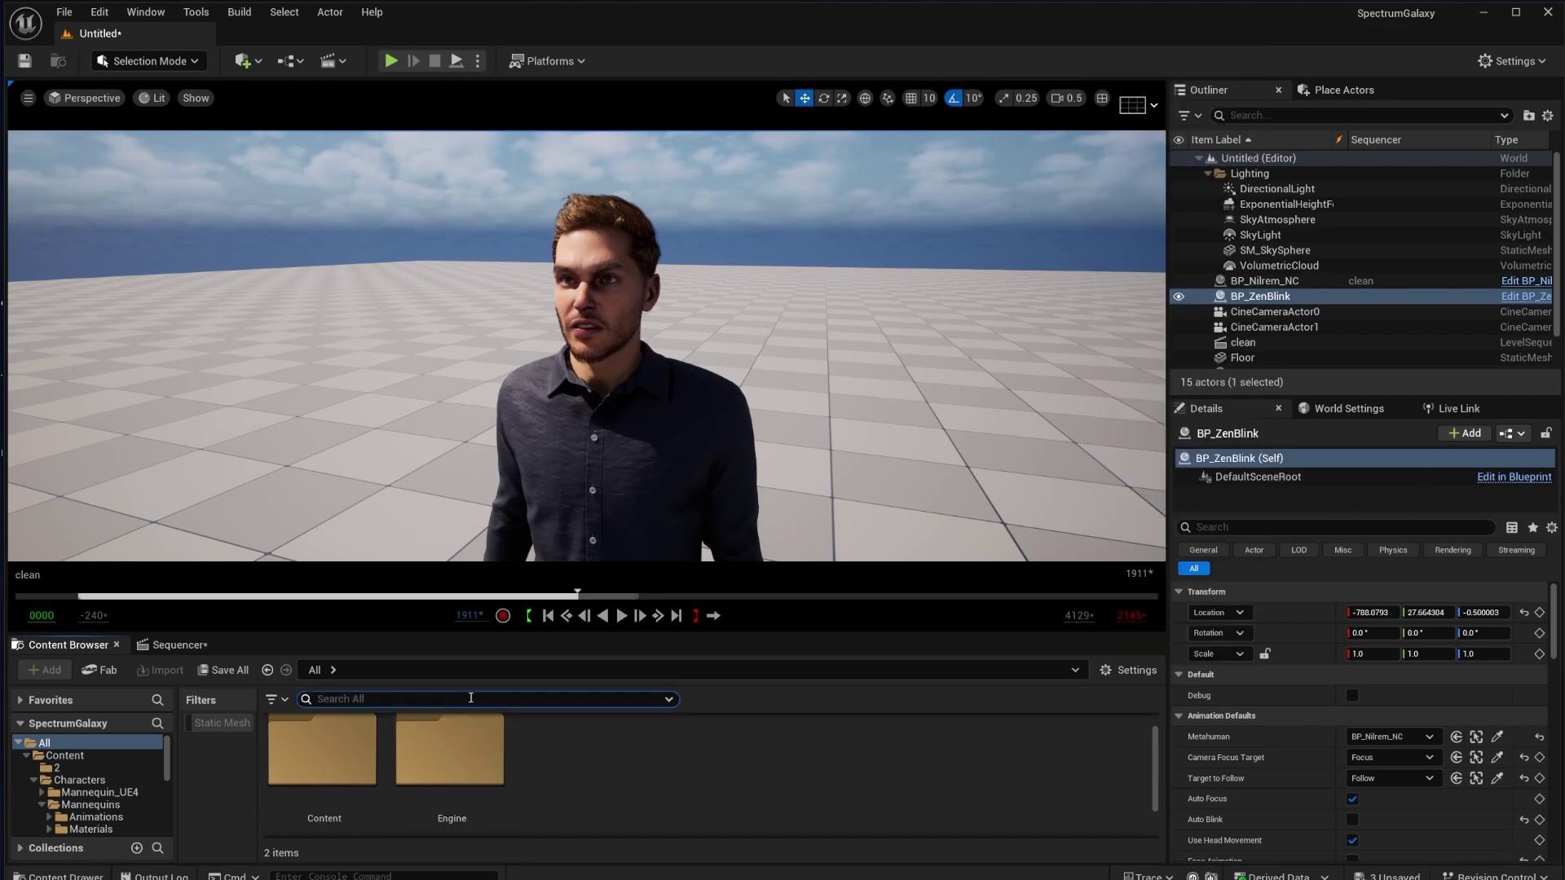
pyautogui.write('zen')
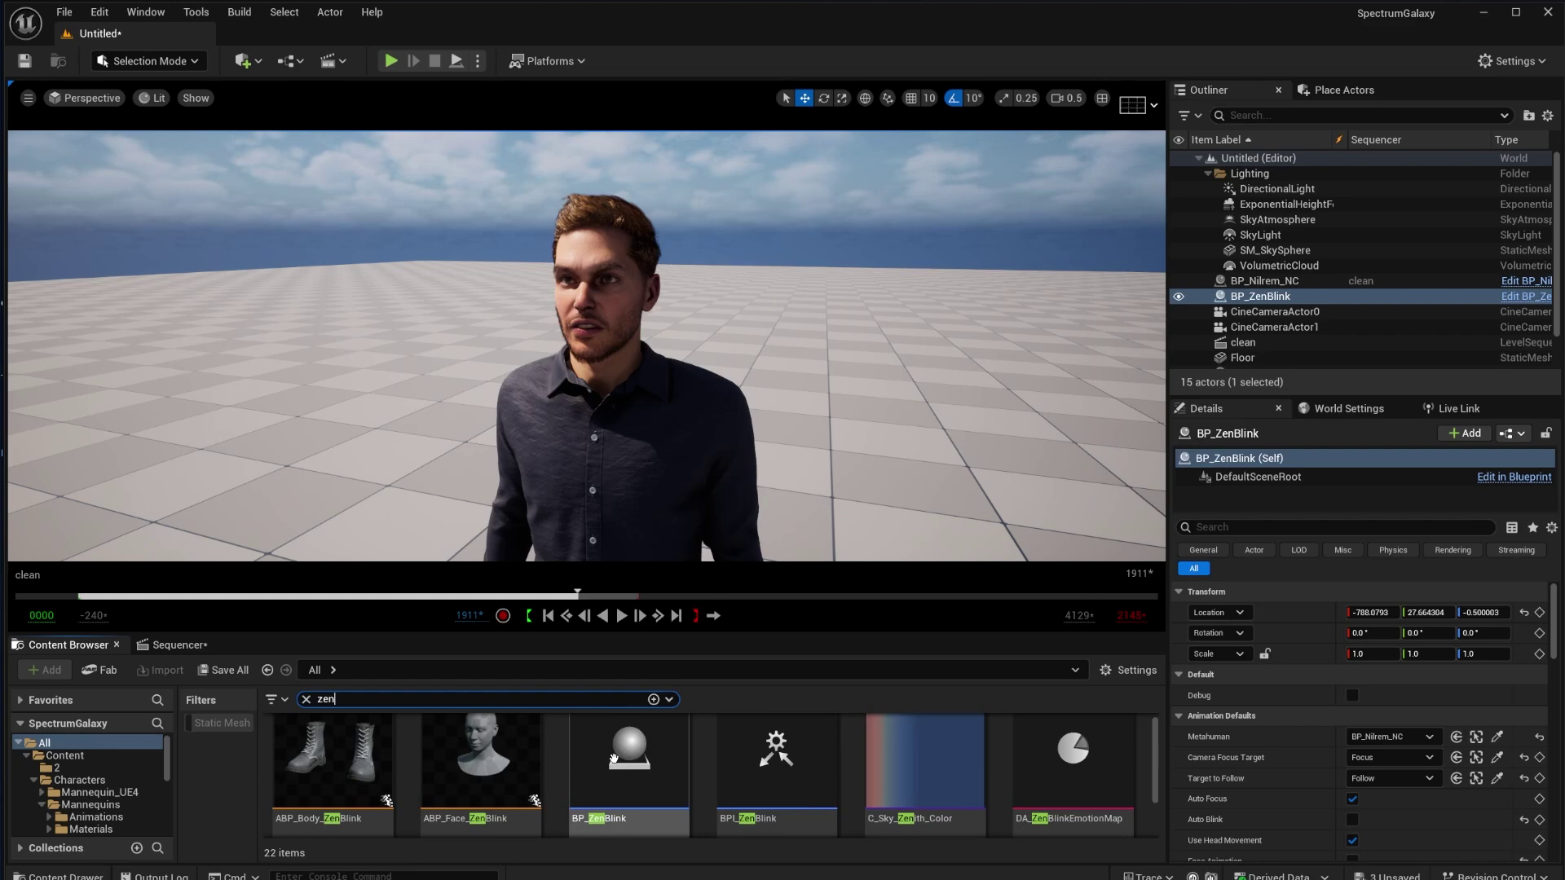
pyautogui.click(307, 699)
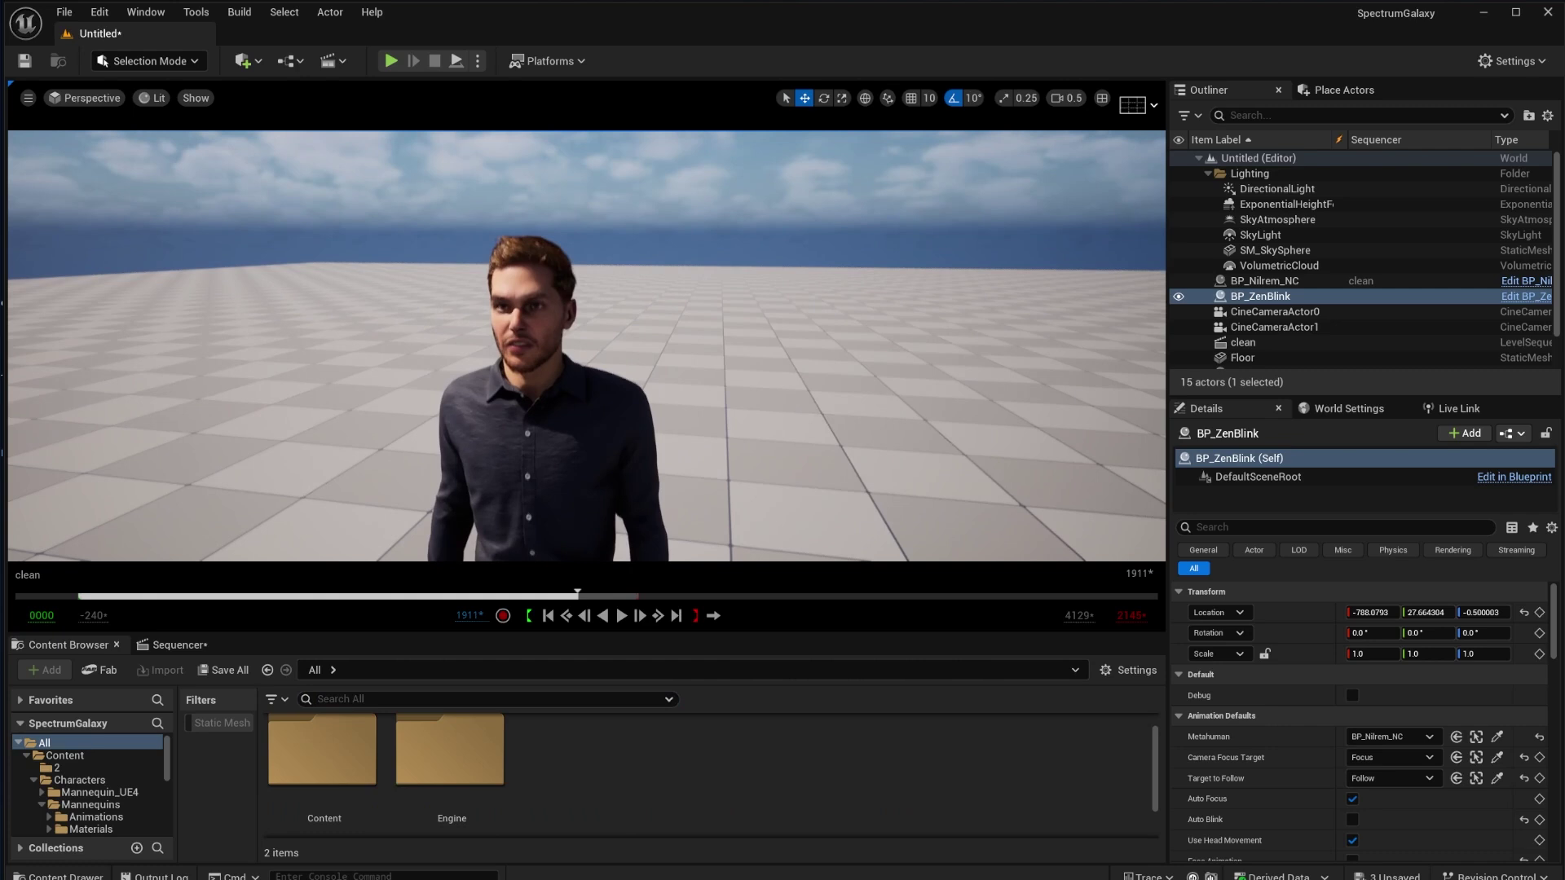
pyautogui.scroll(-2, 1304, 627)
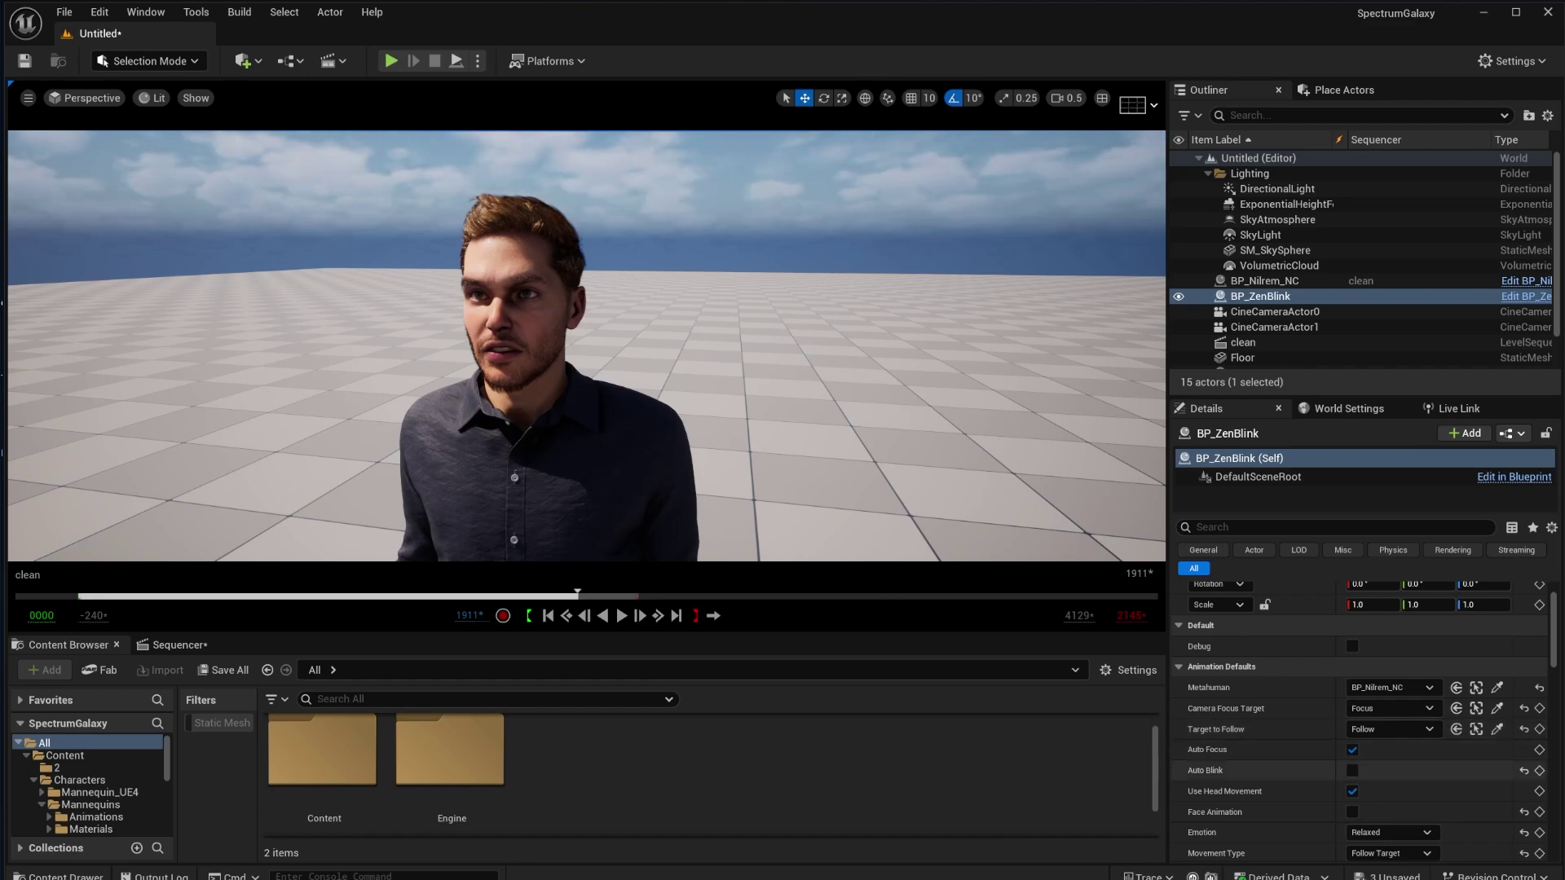
pyautogui.scroll(-10, 1447, 746)
pyautogui.scroll(5, 1440, 751)
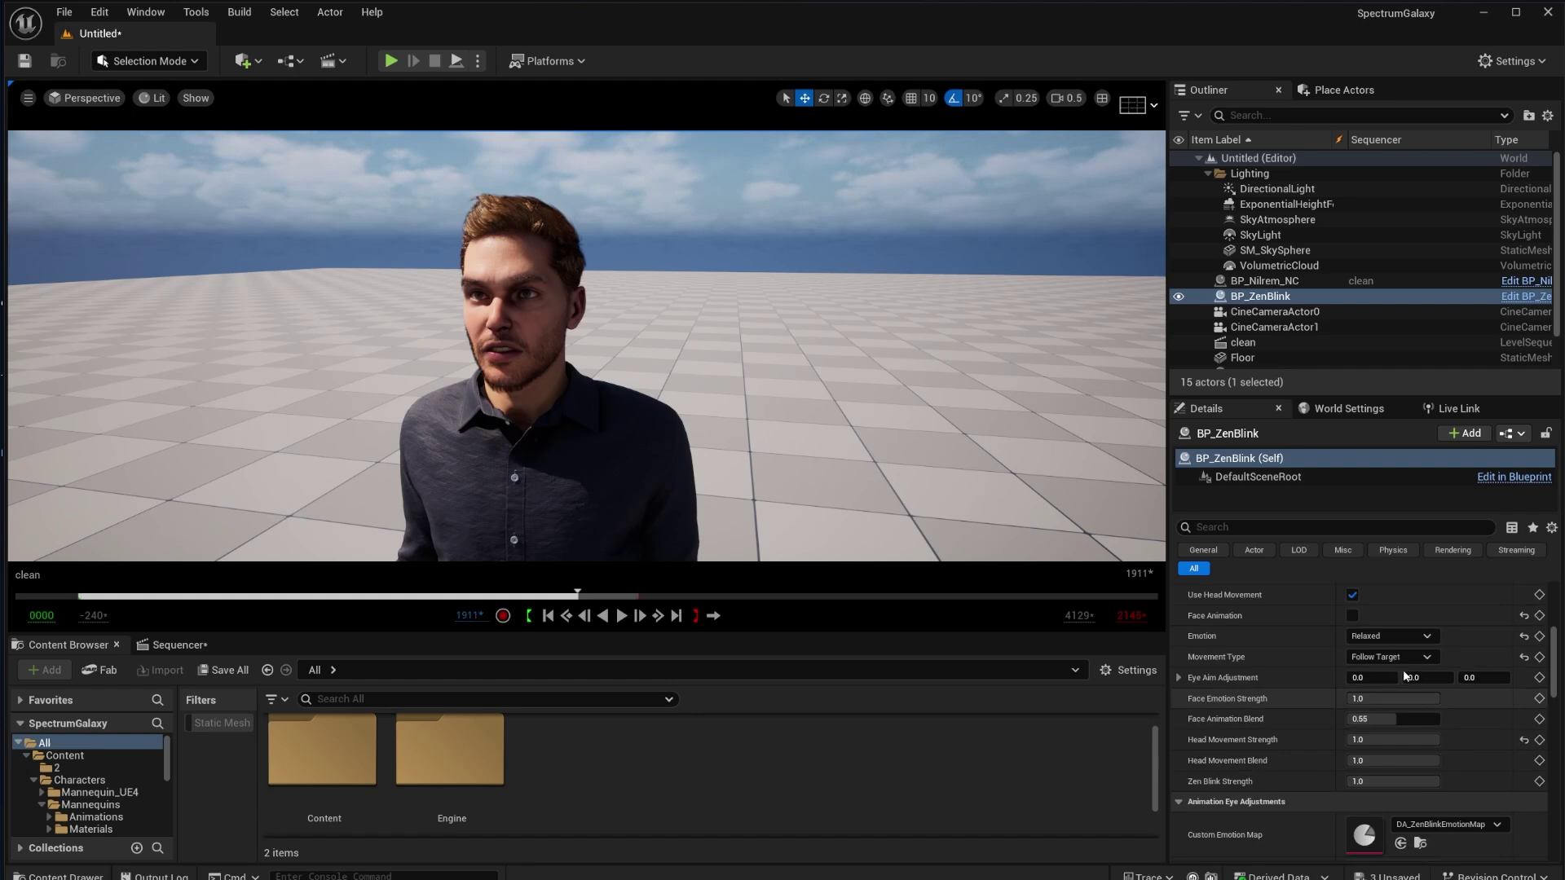
pyautogui.scroll(-3, 1407, 684)
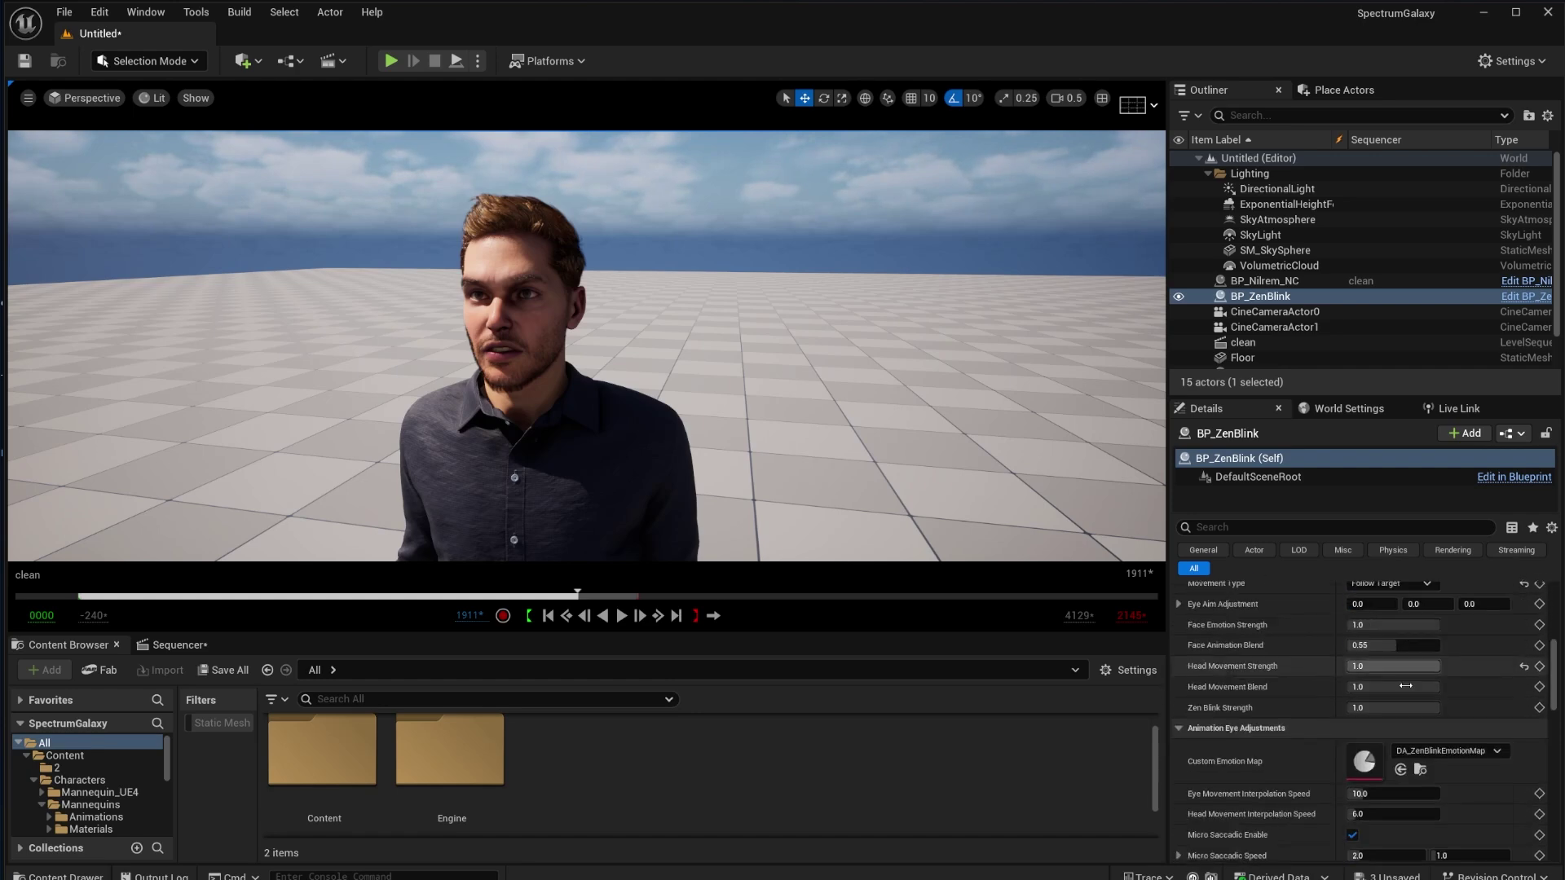
pyautogui.scroll(3, 1404, 751)
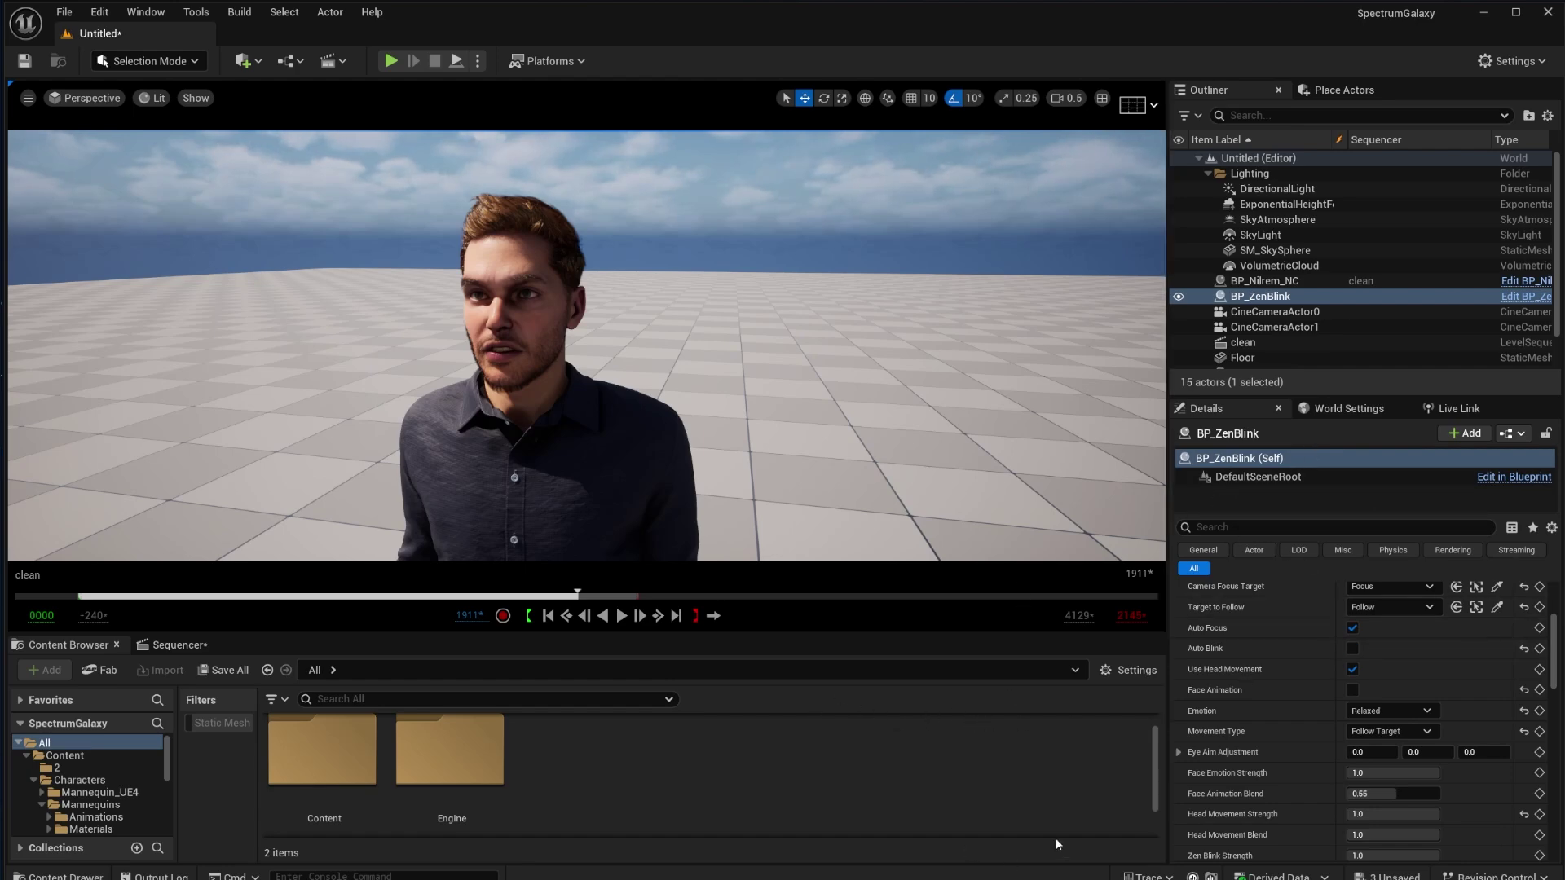
pyautogui.scroll(3, 1327, 736)
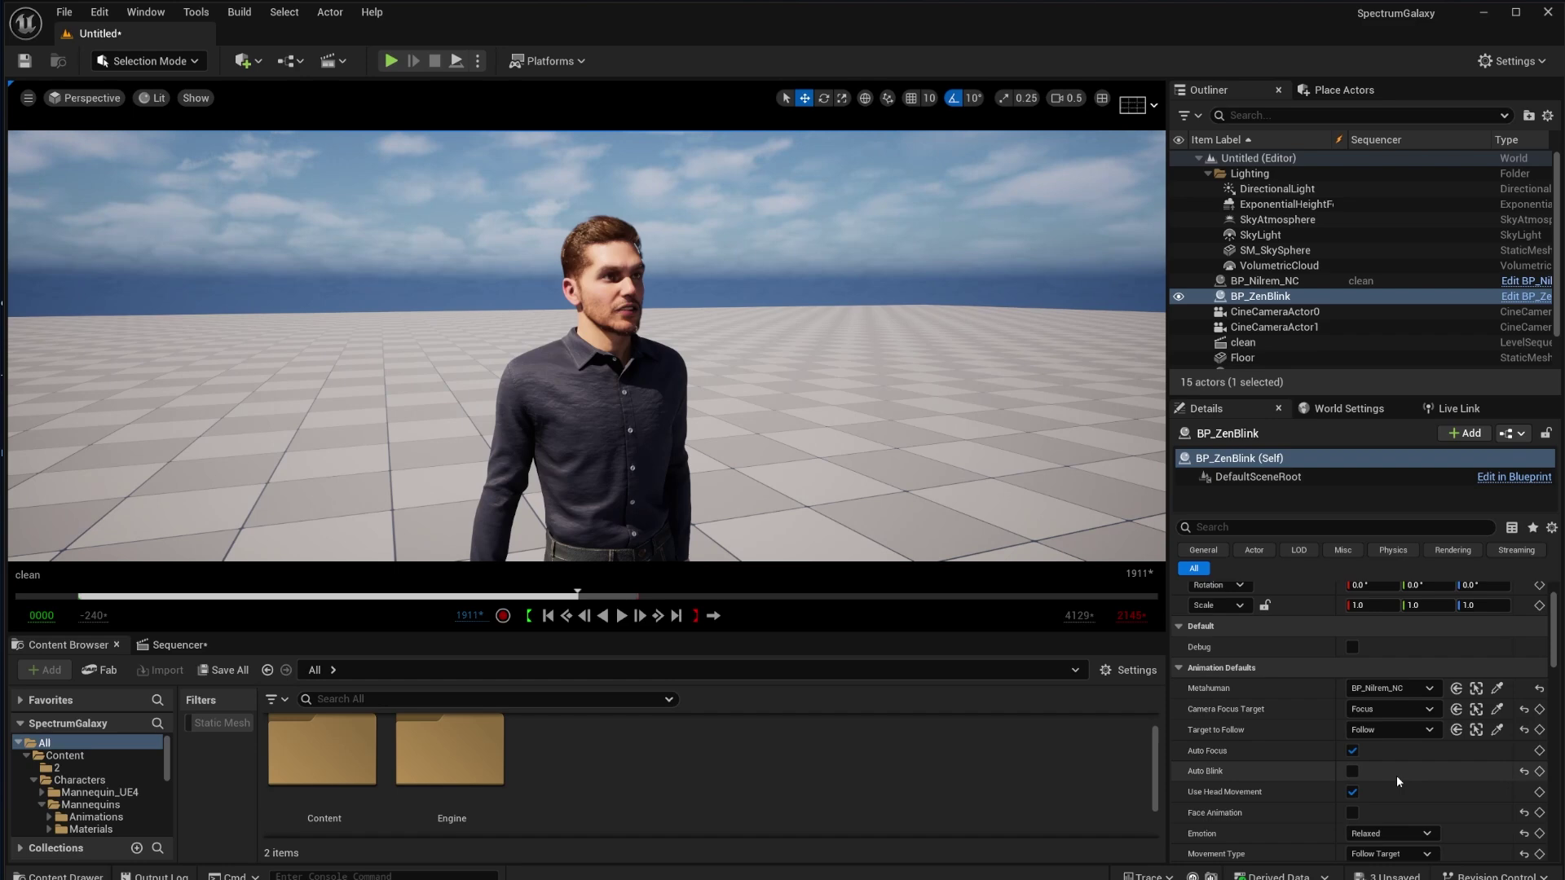
pyautogui.scroll(-1, 1300, 751)
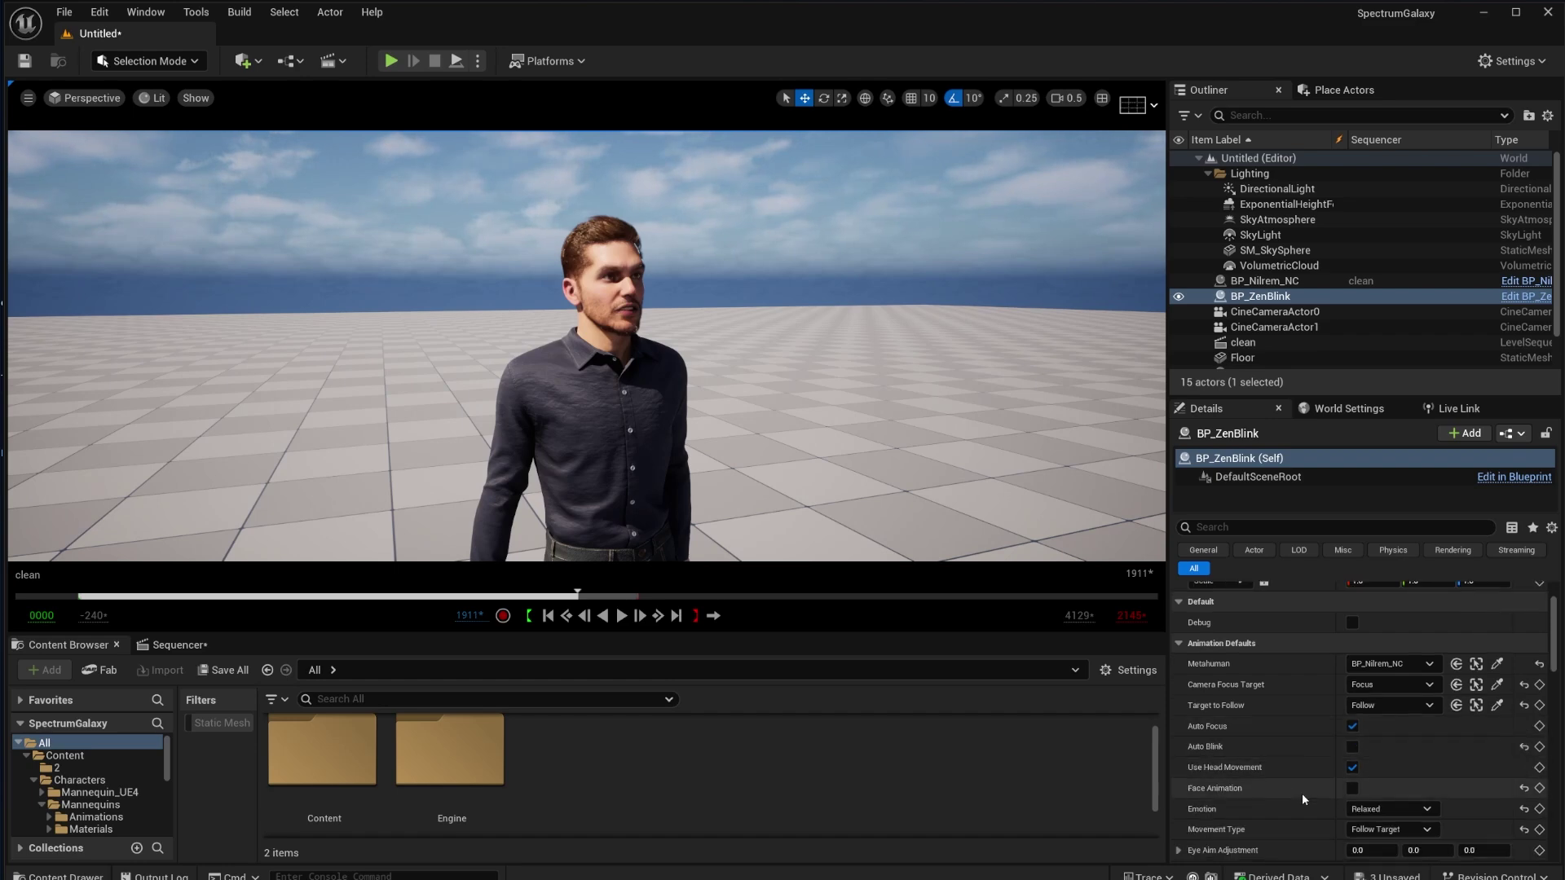
pyautogui.scroll(-2, 1378, 721)
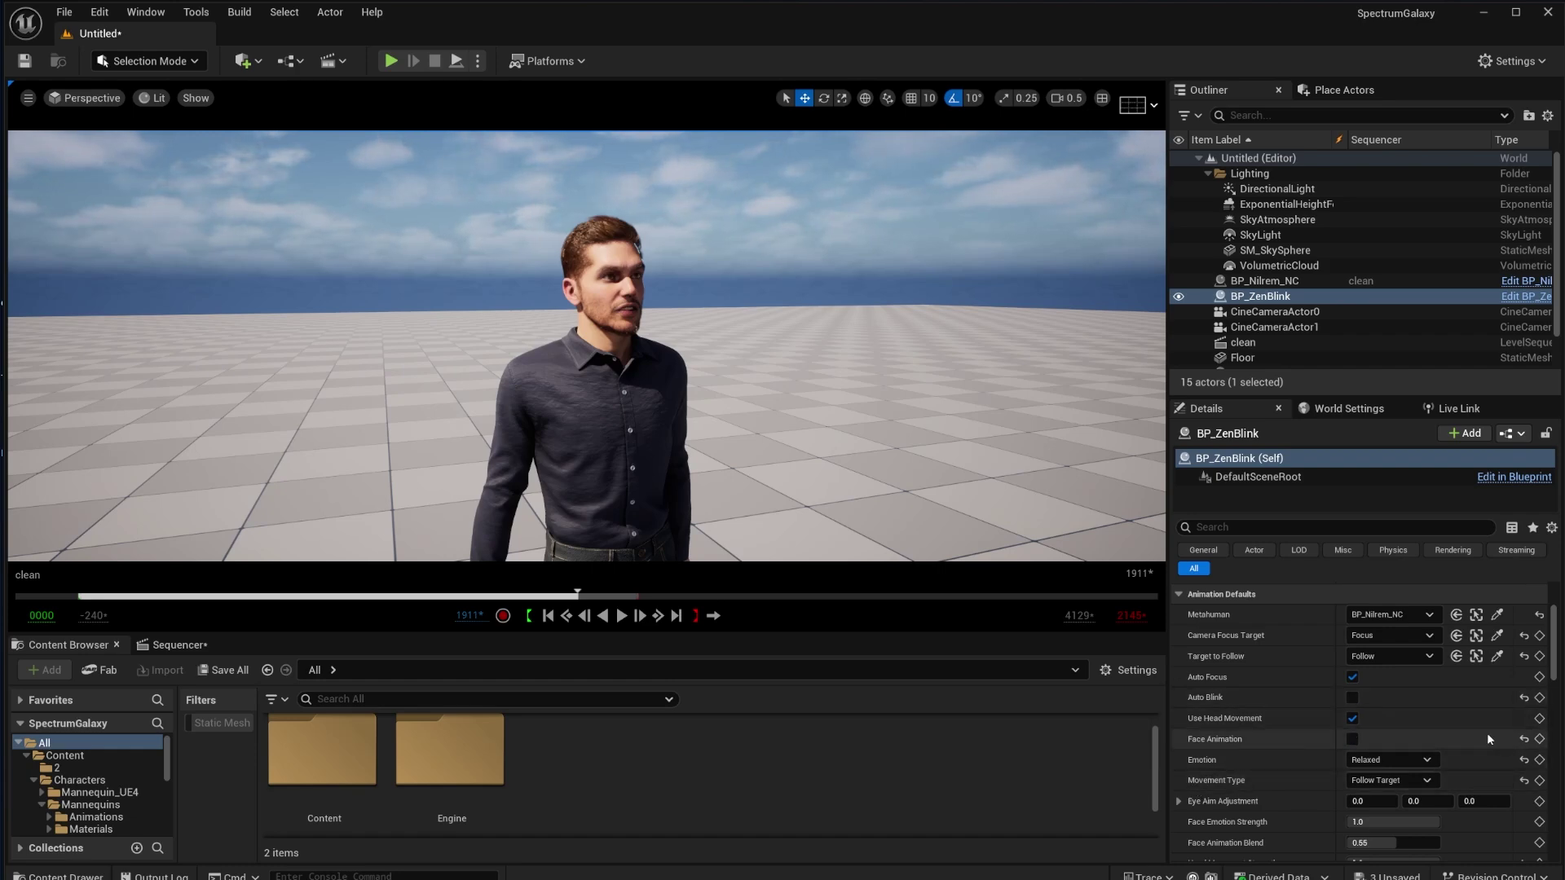
pyautogui.scroll(-2, 1475, 732)
pyautogui.click(1392, 715)
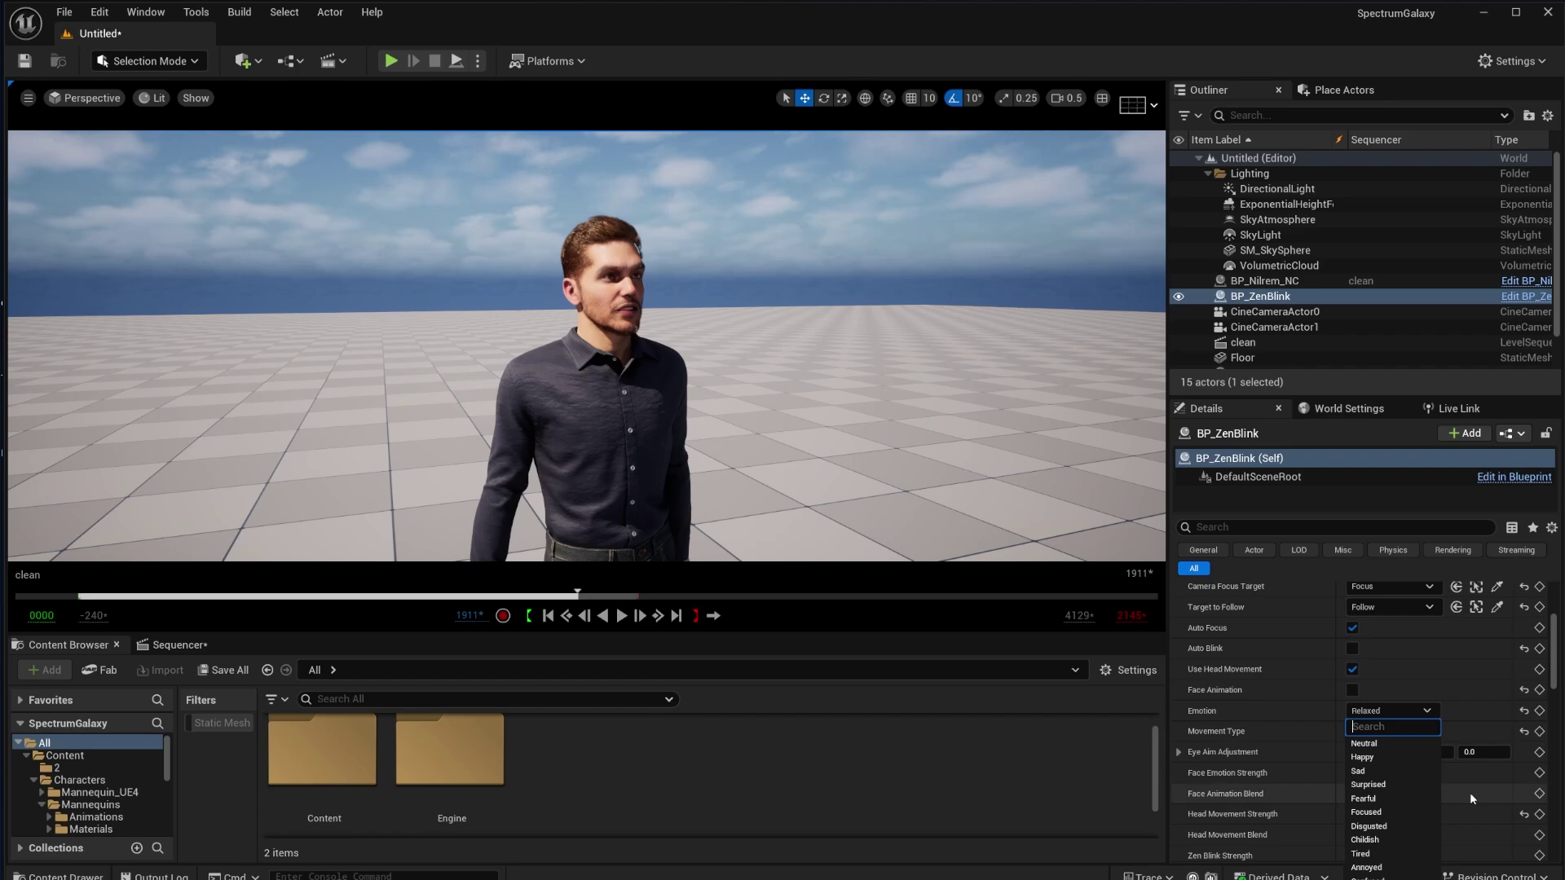
pyautogui.click(1122, 766)
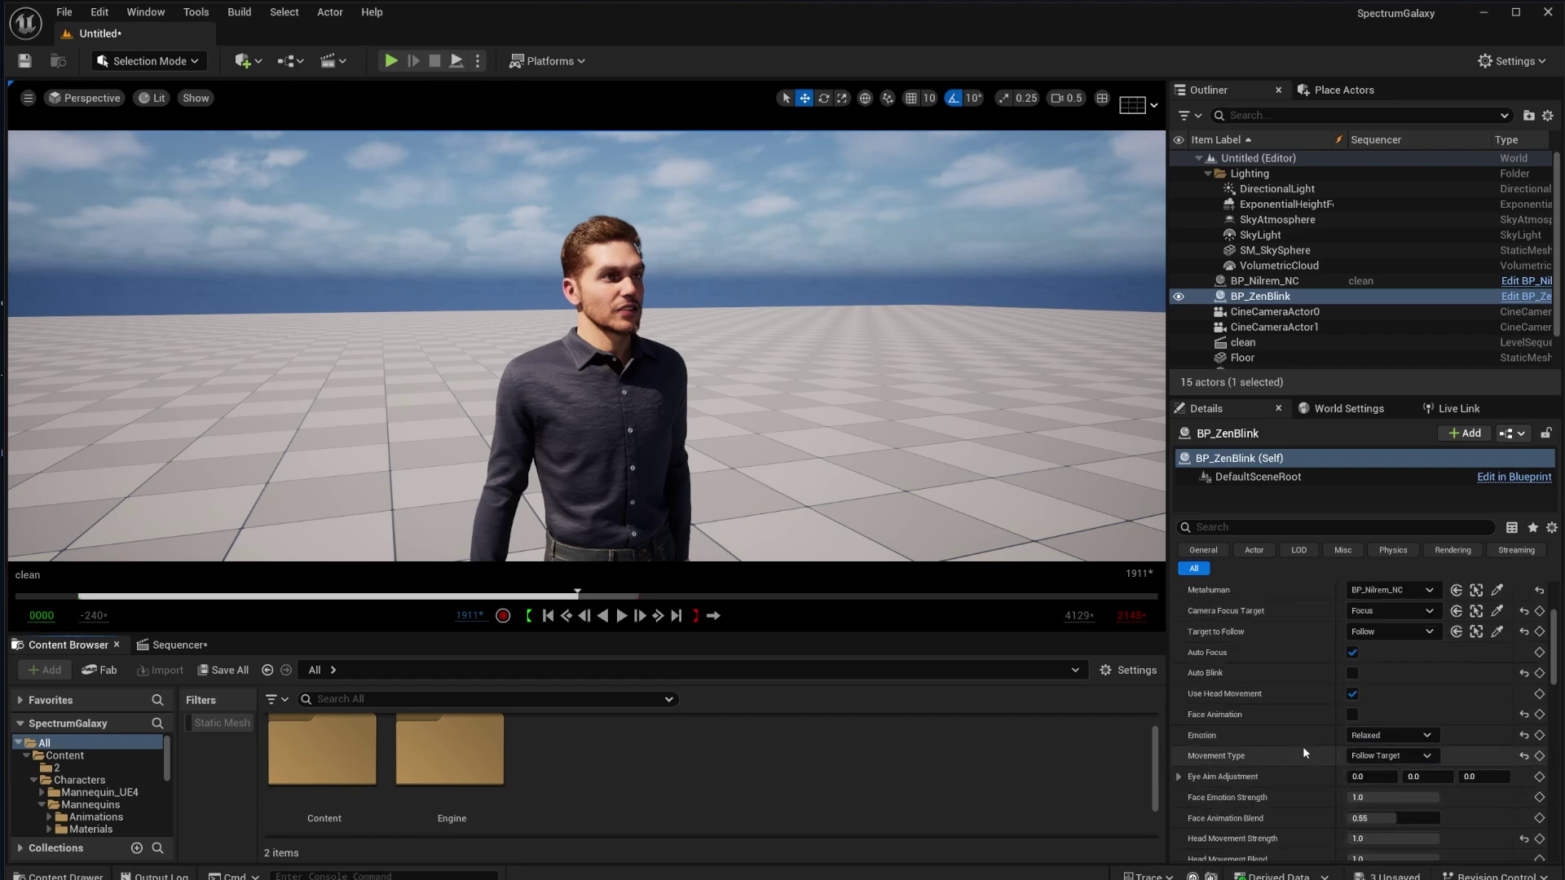
pyautogui.scroll(-2, 1303, 752)
pyautogui.scroll(2, 1272, 738)
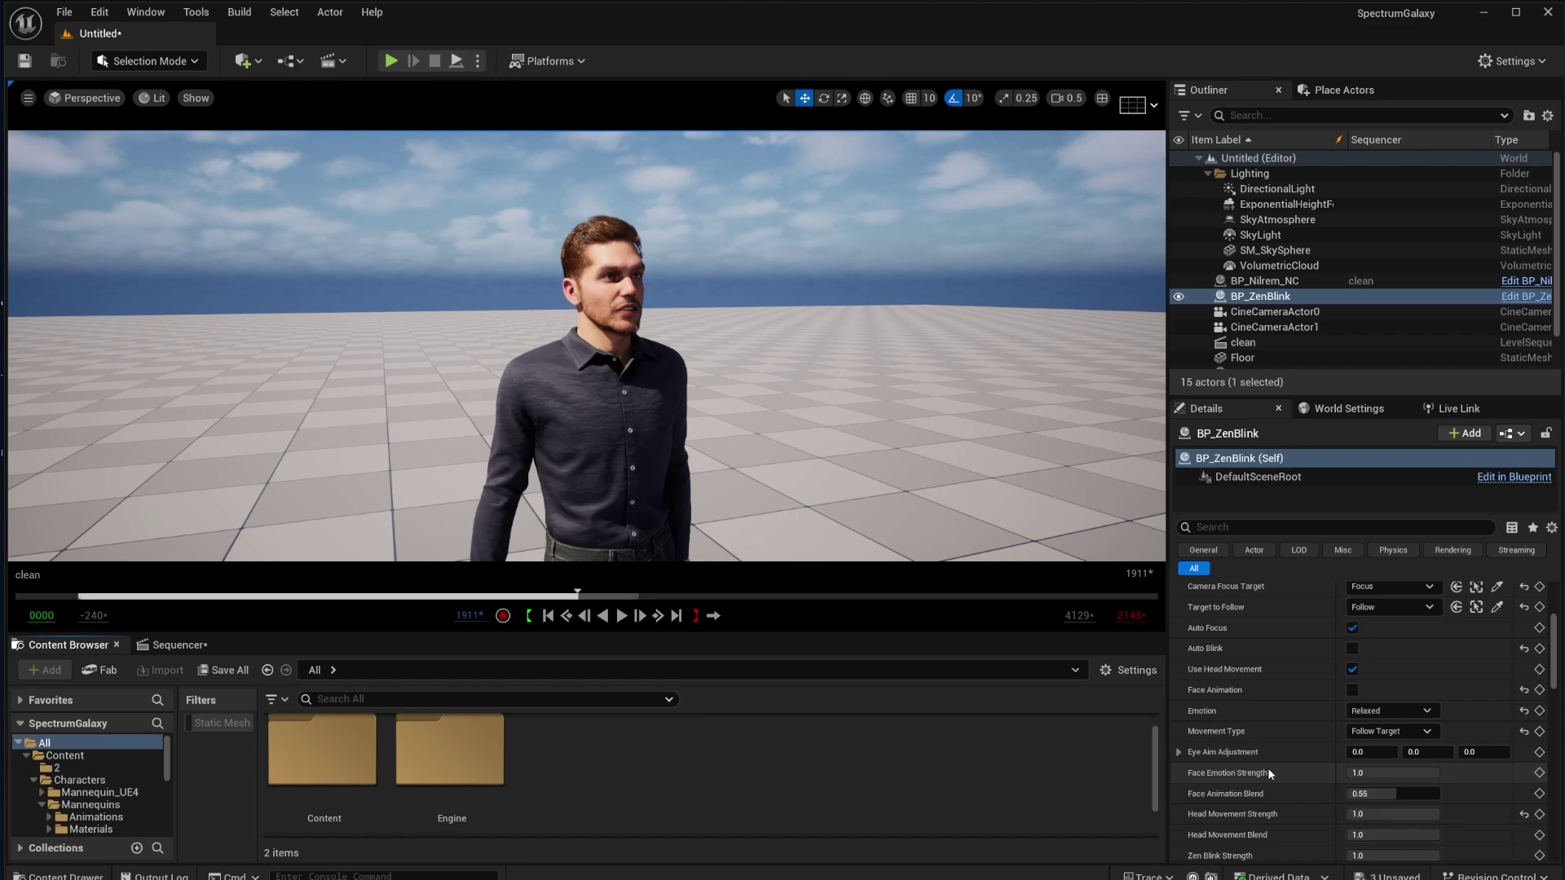
pyautogui.scroll(-1, 1269, 718)
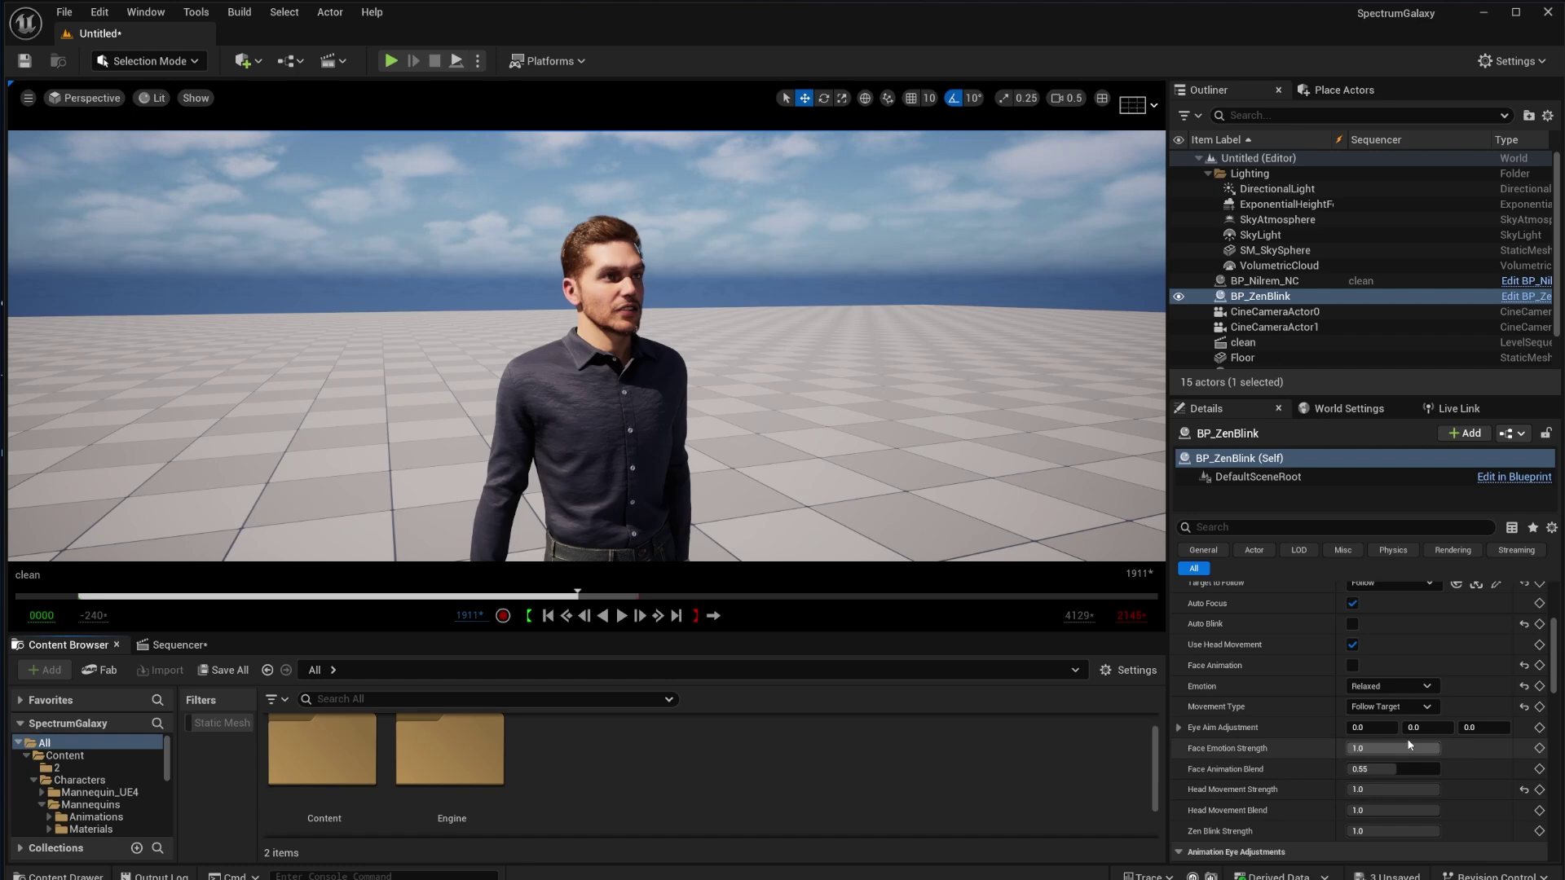
# Scroll through the Animation Eye Adjustments settings in BP_ZenBlink's Details
pyautogui.moveTo(1551, 650); pyautogui.dragTo(1549, 679)
pyautogui.scroll(3, 1271, 705)
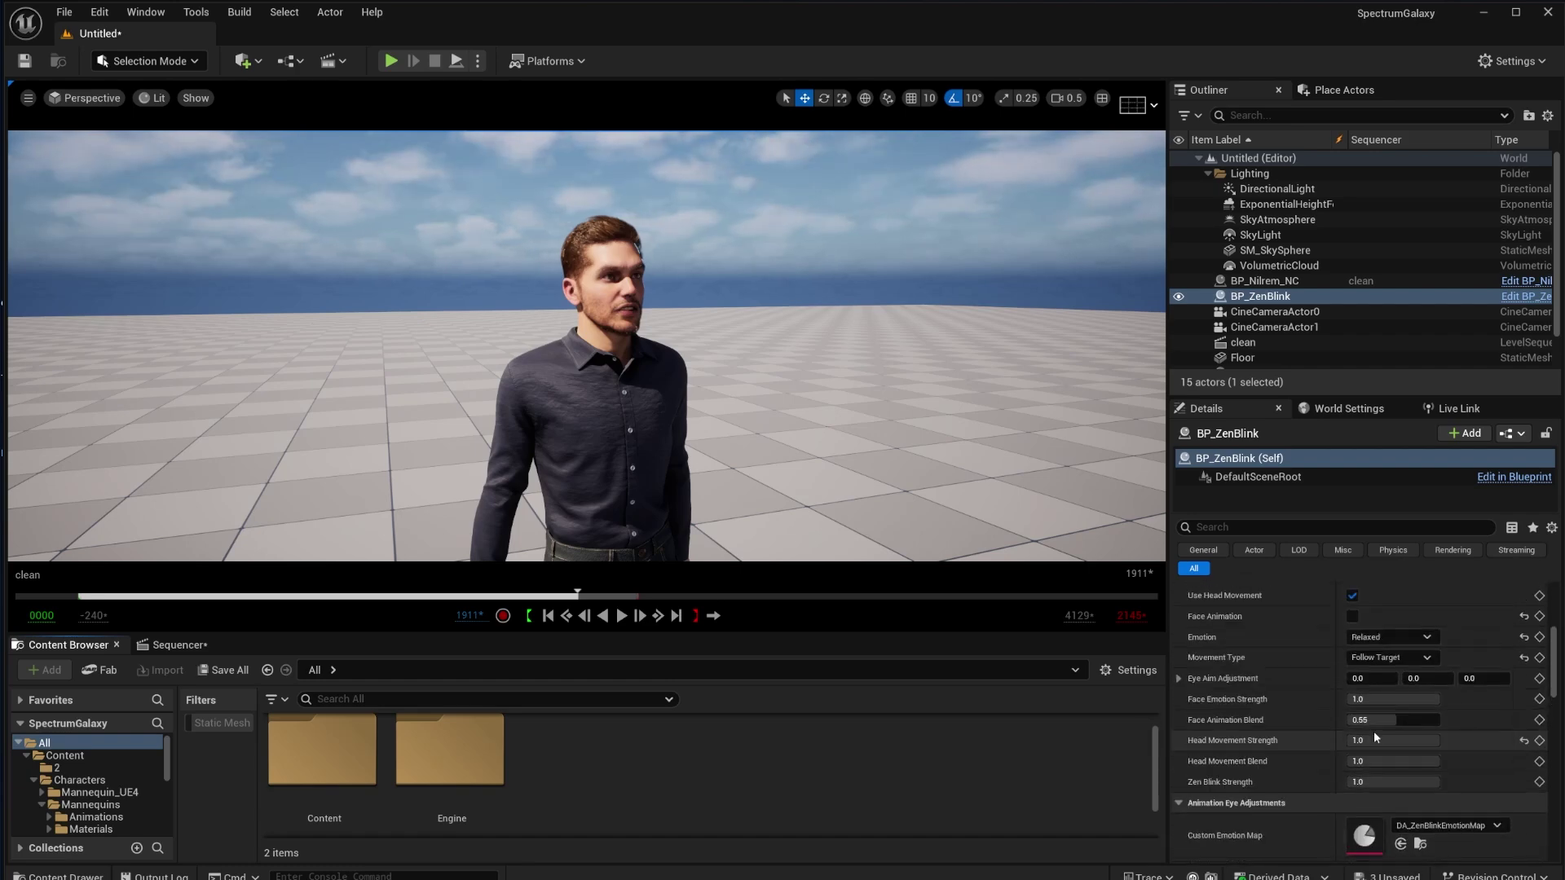
pyautogui.scroll(-3, 1372, 731)
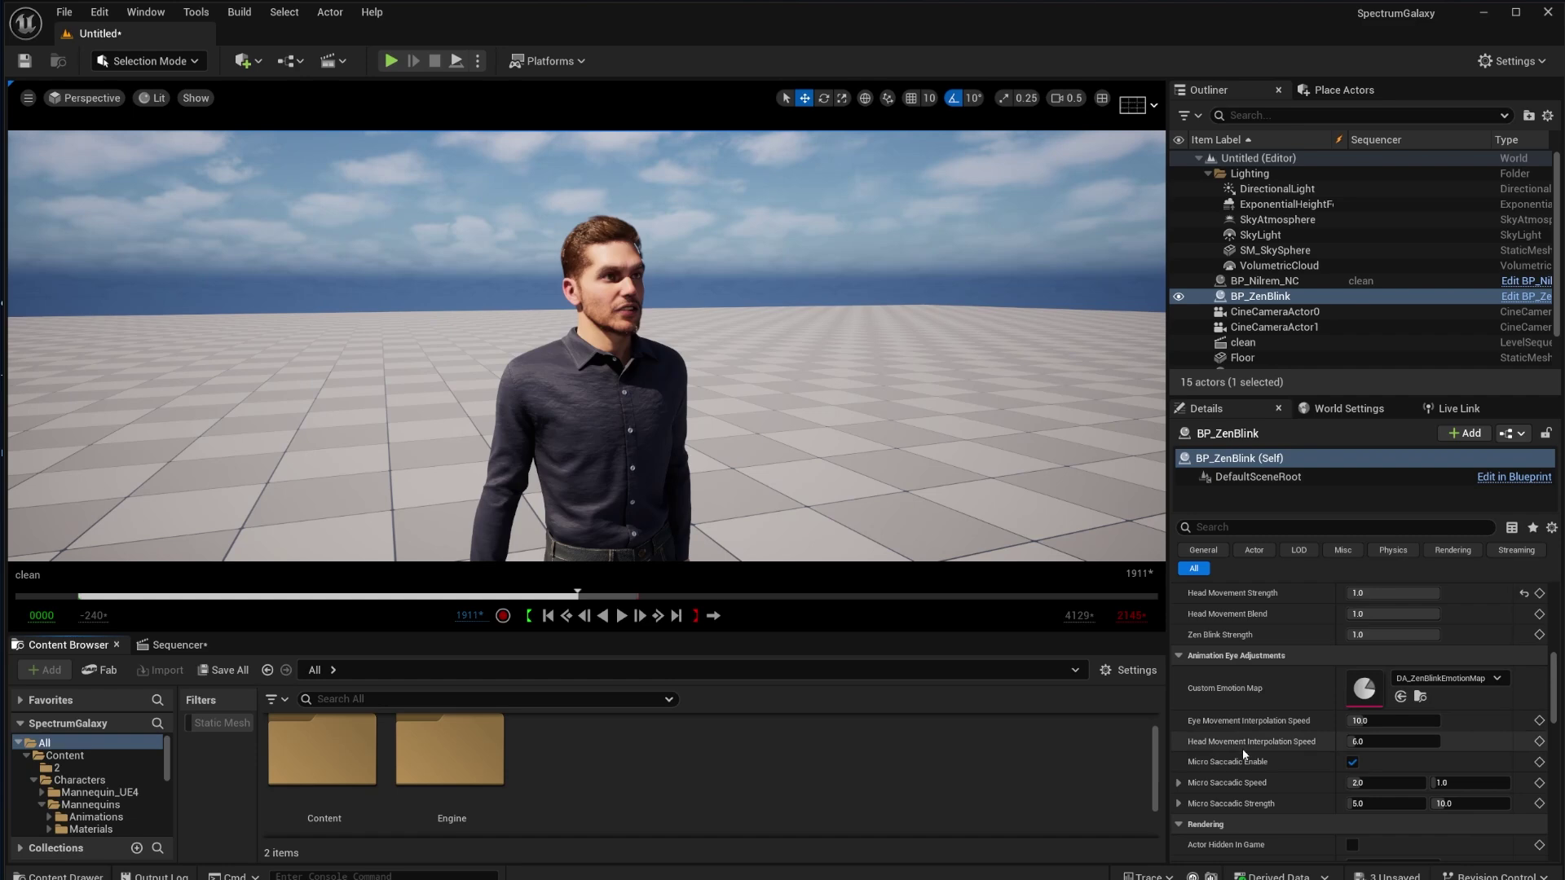
pyautogui.scroll(-1, 1240, 796)
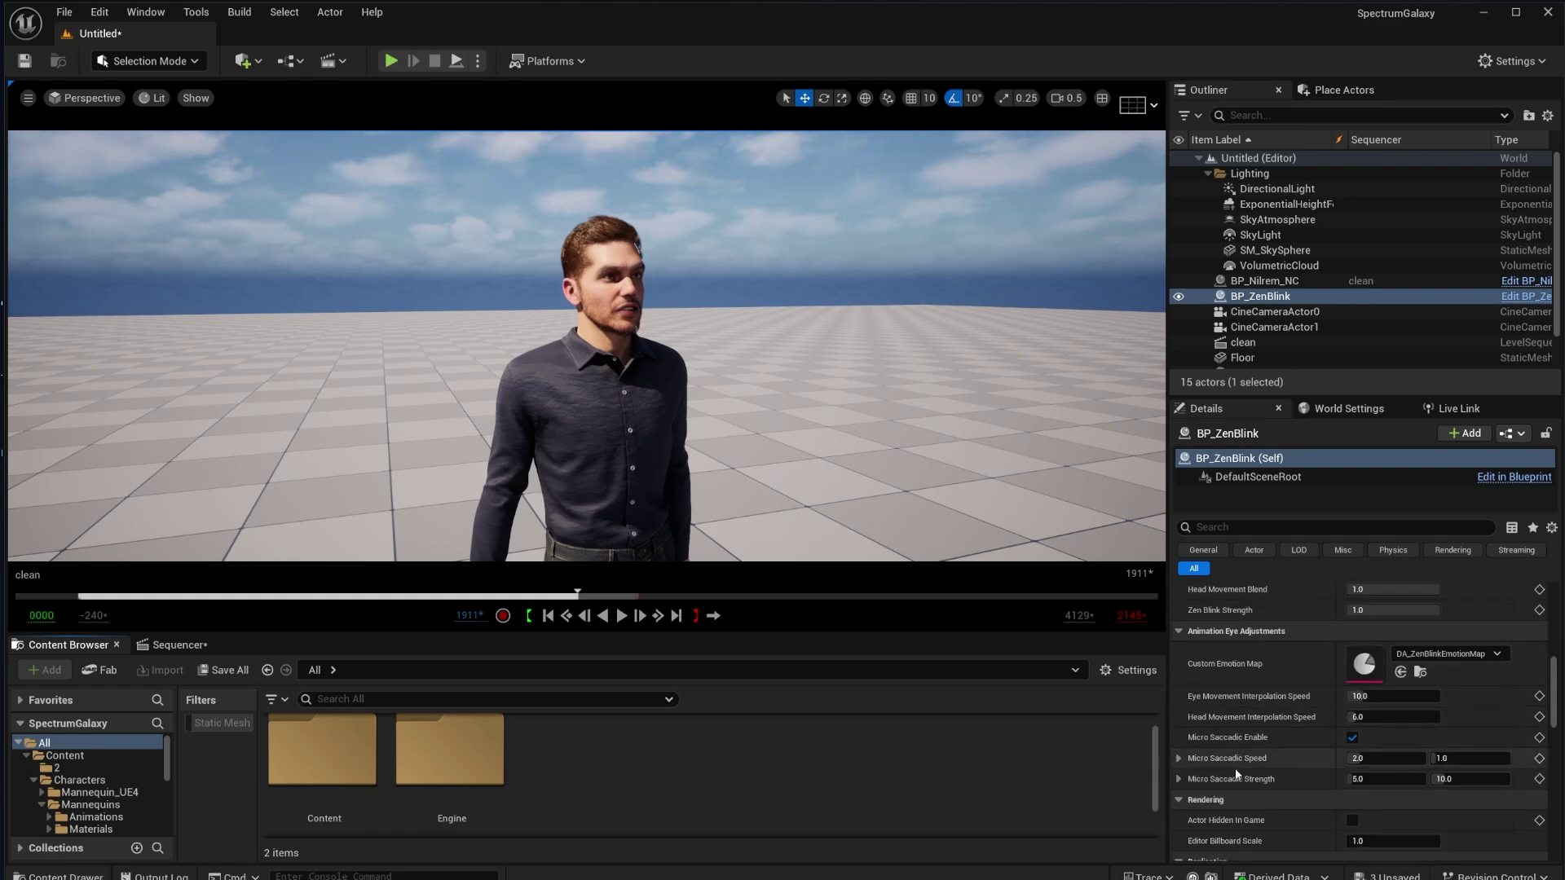
pyautogui.moveTo(1223, 760)
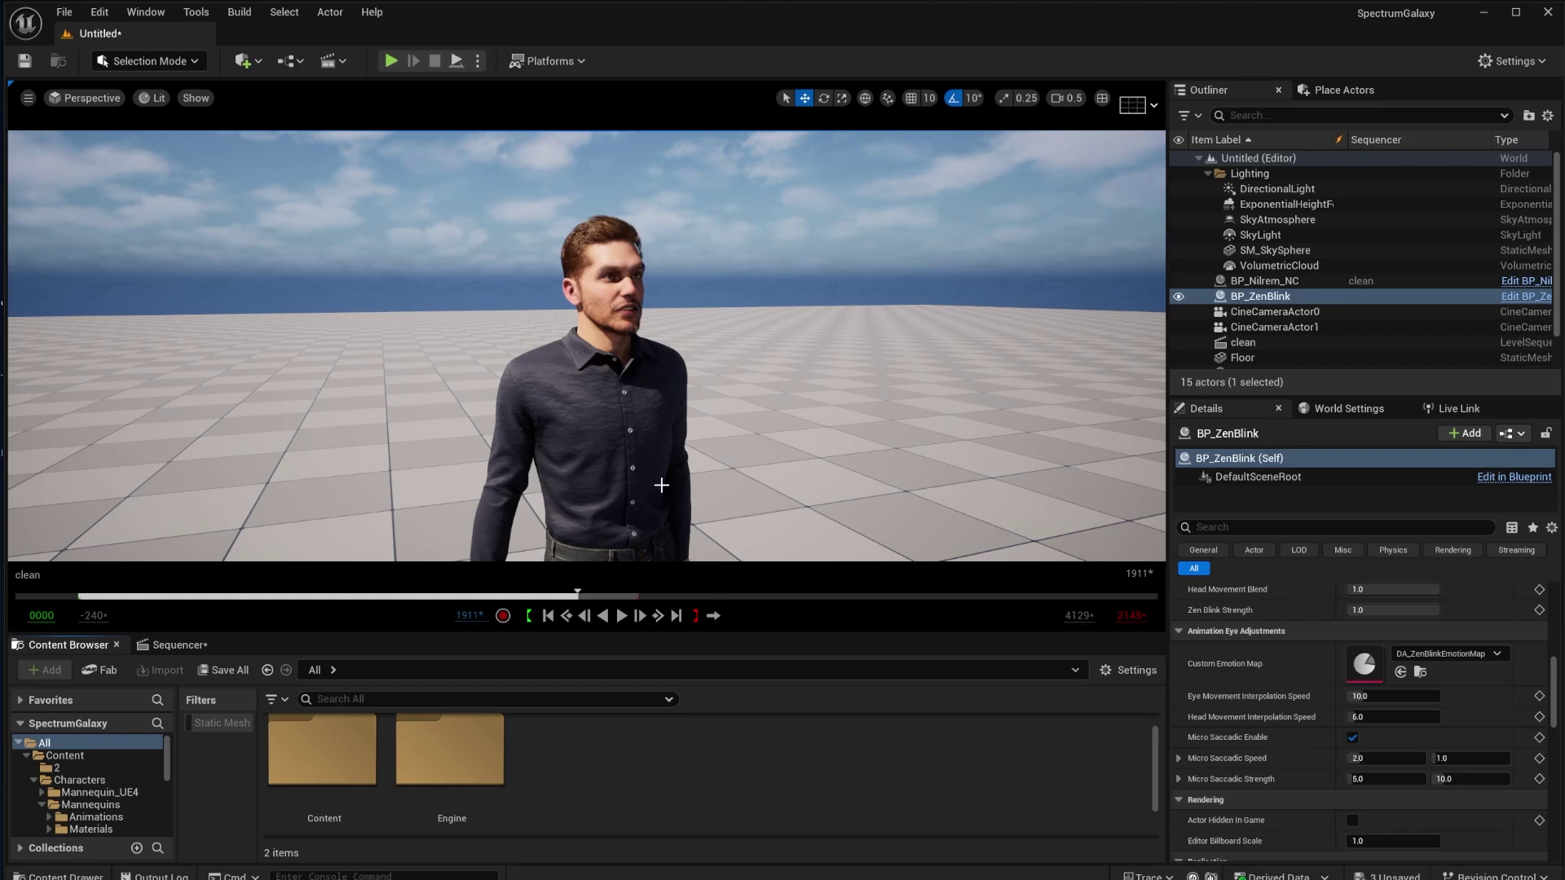
pyautogui.scroll(5, 1387, 793)
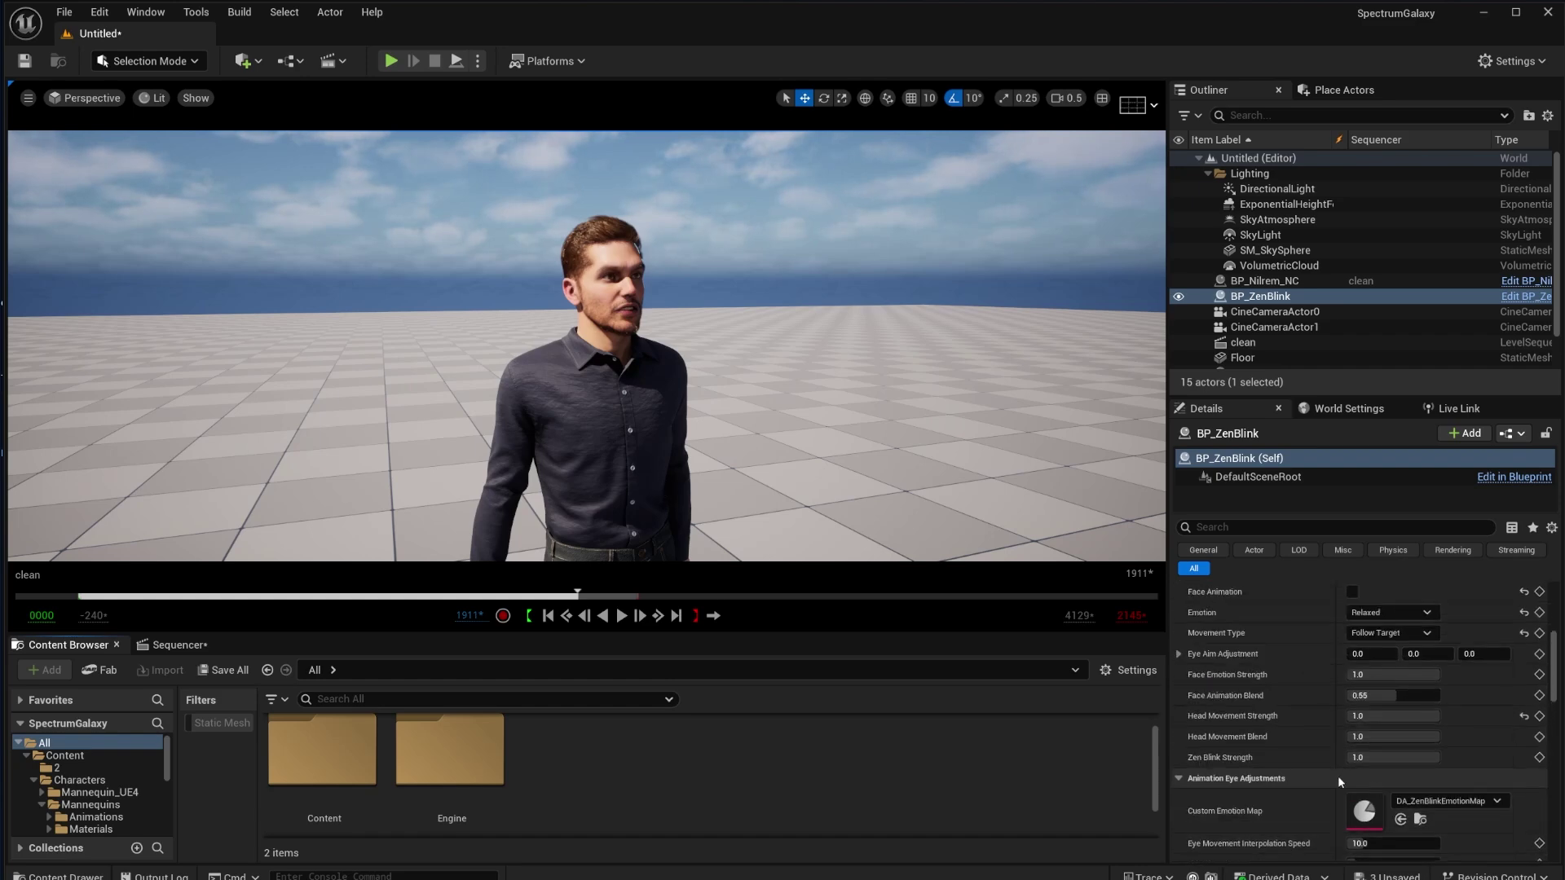
# Fly the viewport camera in close to the MetaHuman's face
pyautogui.moveTo(762, 406); pyautogui.dragTo(668, 378, button='right')
pyautogui.scroll(-2, 734, 368)
pyautogui.scroll(5, 1355, 761)
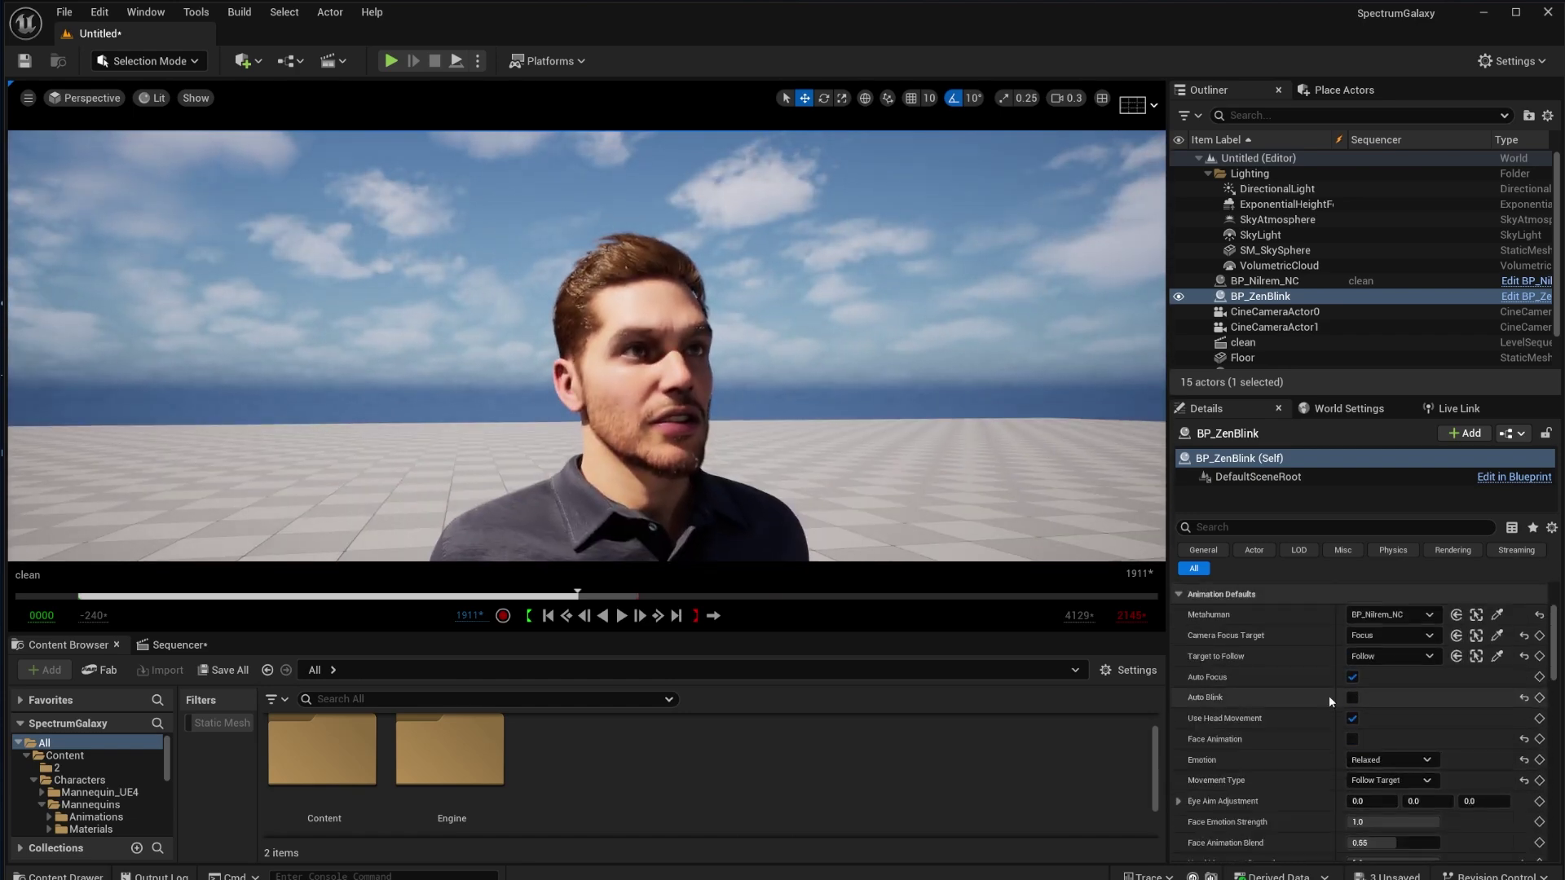
pyautogui.moveTo(513, 371); pyautogui.dragTo(538, 403, button='right')
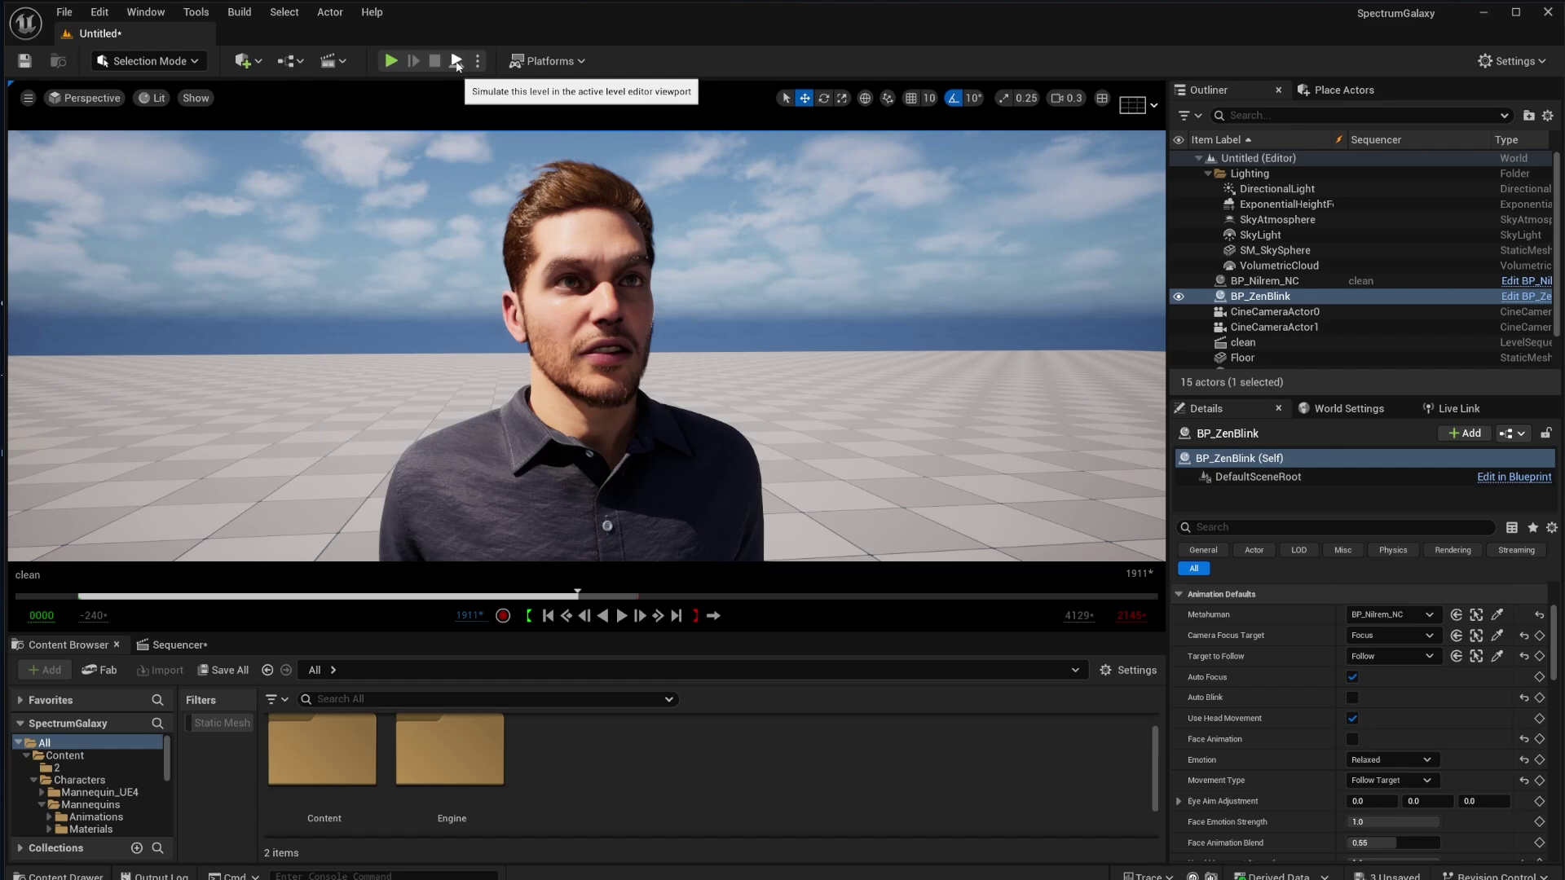
# Play the level in editor and move the Follow target down and back up on Z
pyautogui.hotkey('alt', 'p')
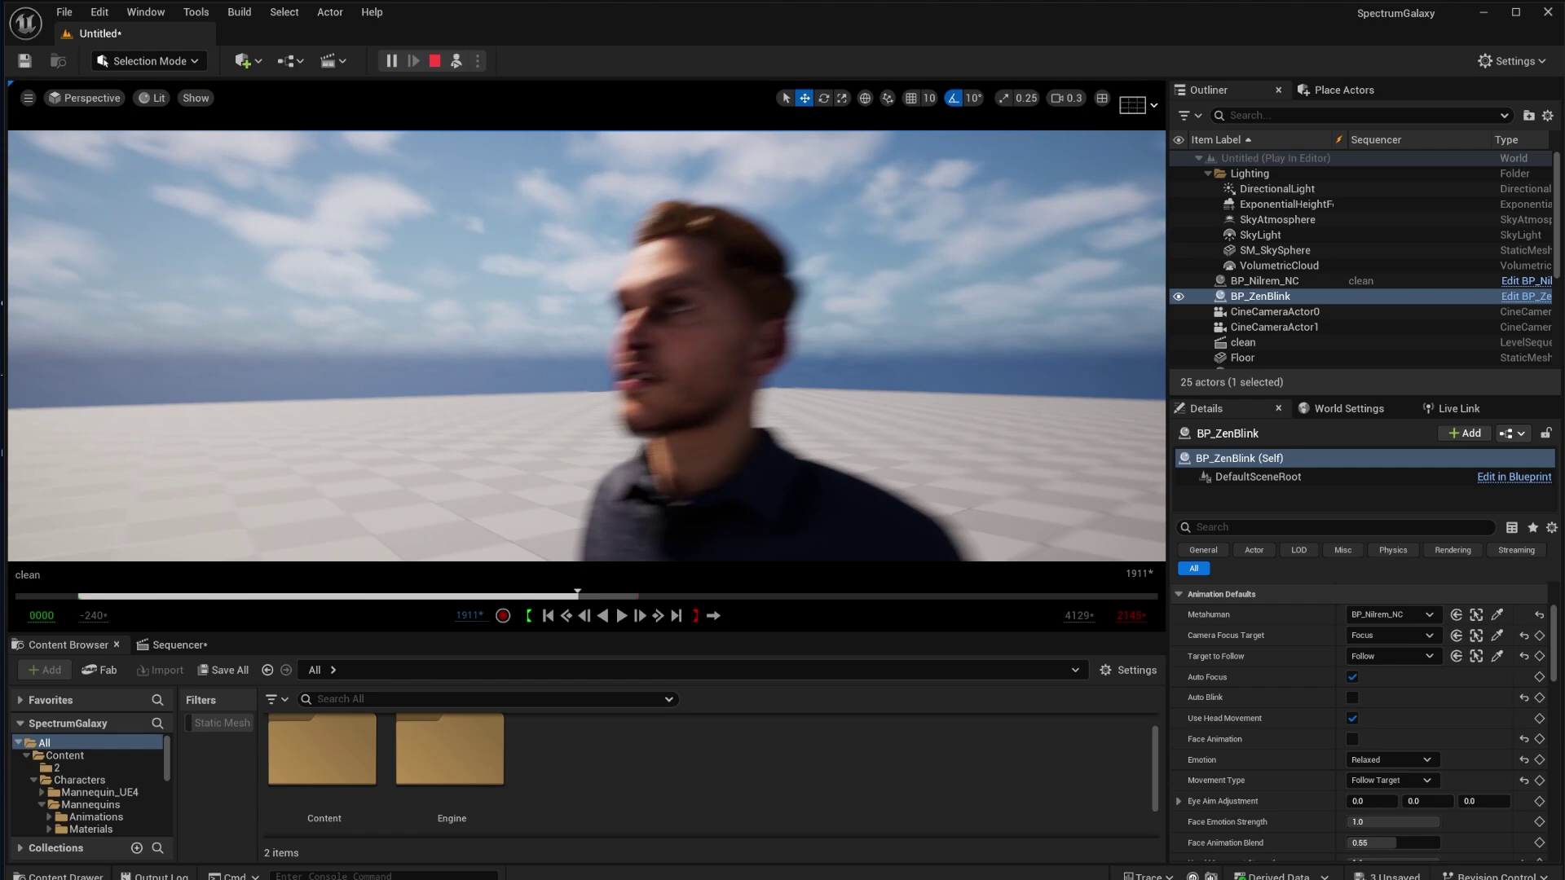
pyautogui.scroll(-3, 1318, 295)
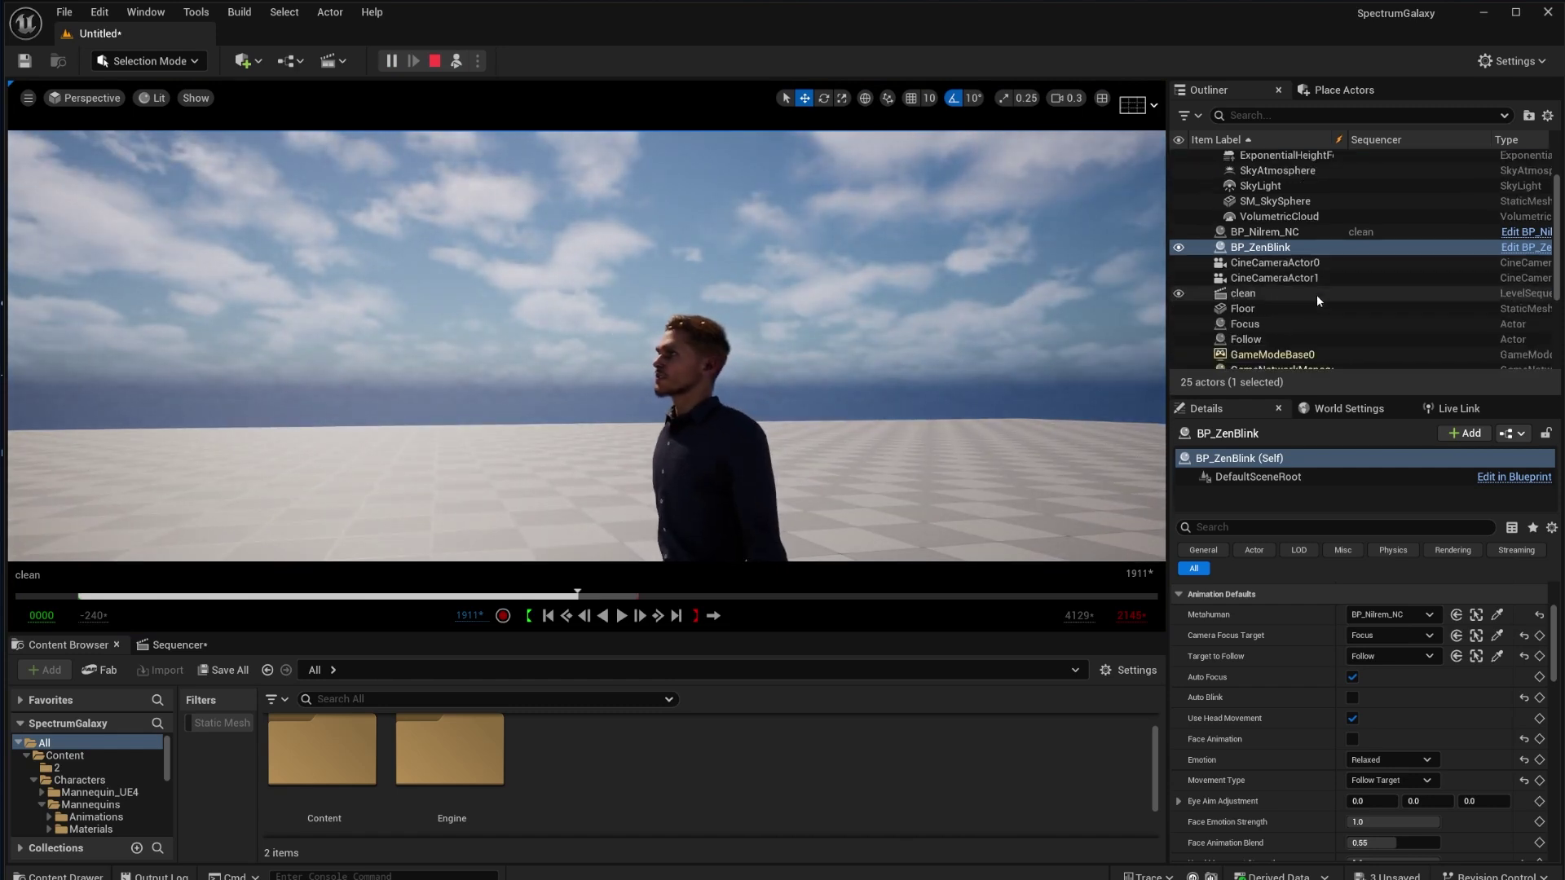
pyautogui.click(1245, 266)
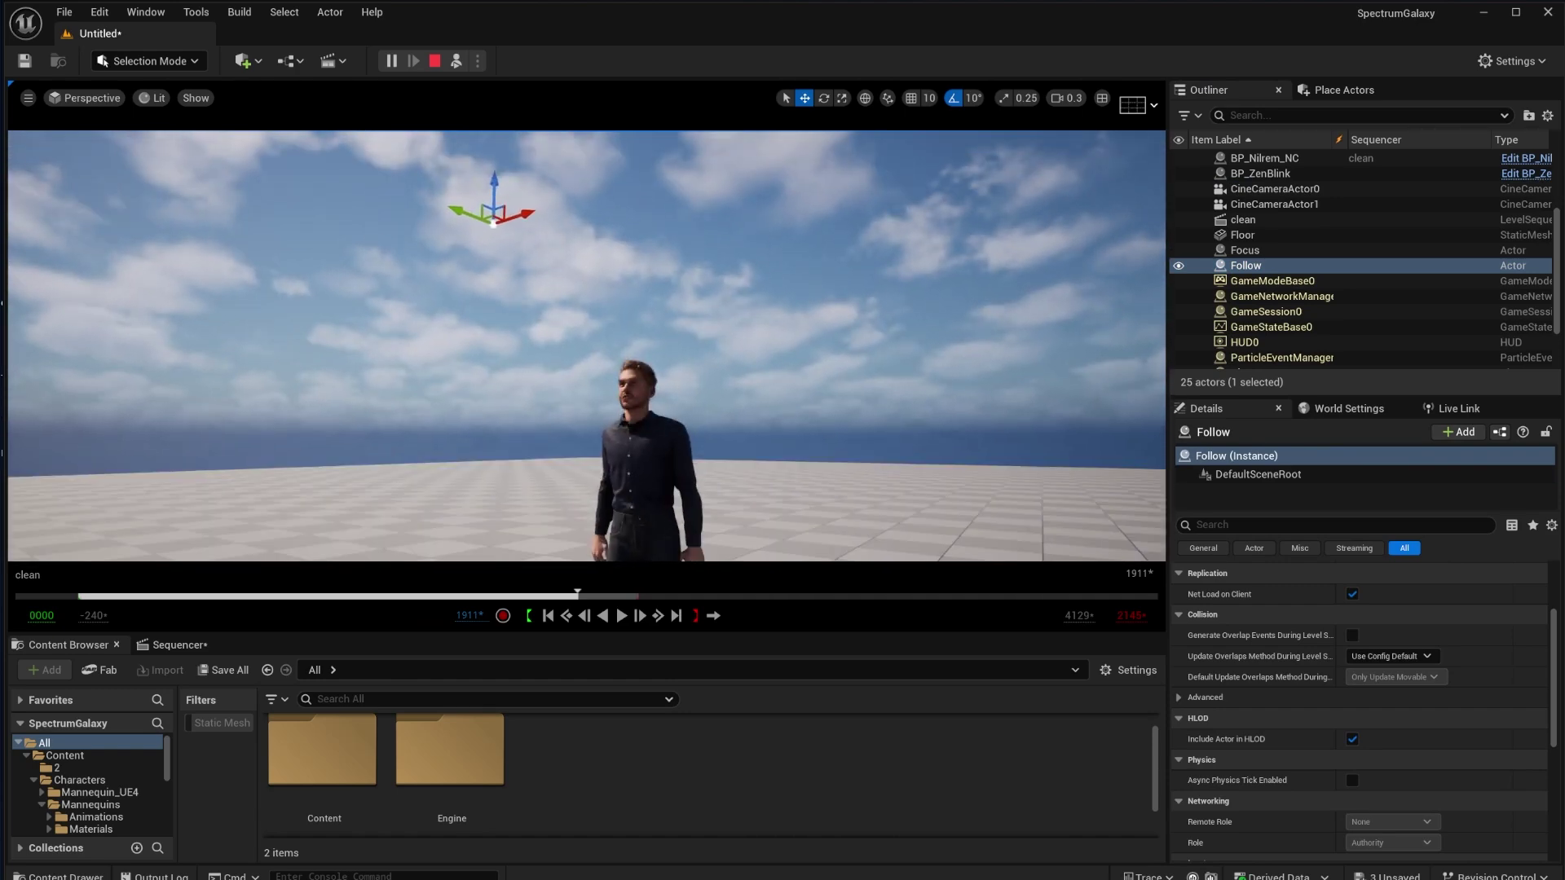
pyautogui.moveTo(494, 182); pyautogui.dragTo(584, 200)
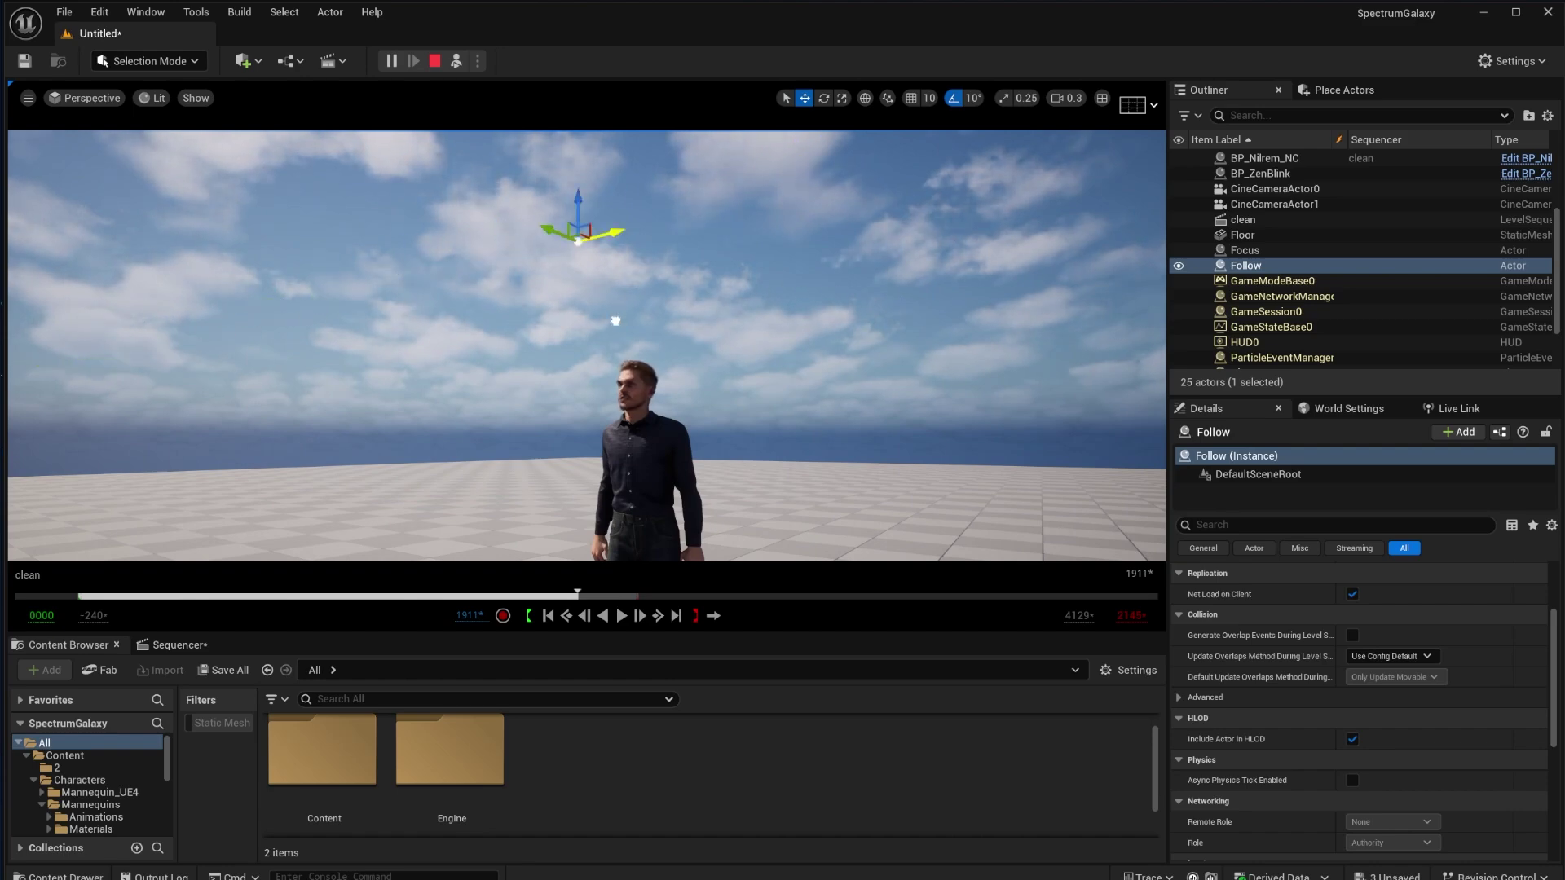
# View the level through CineCameraActor0 and select the Follow target
pyautogui.click(103, 101)
pyautogui.click(154, 297)
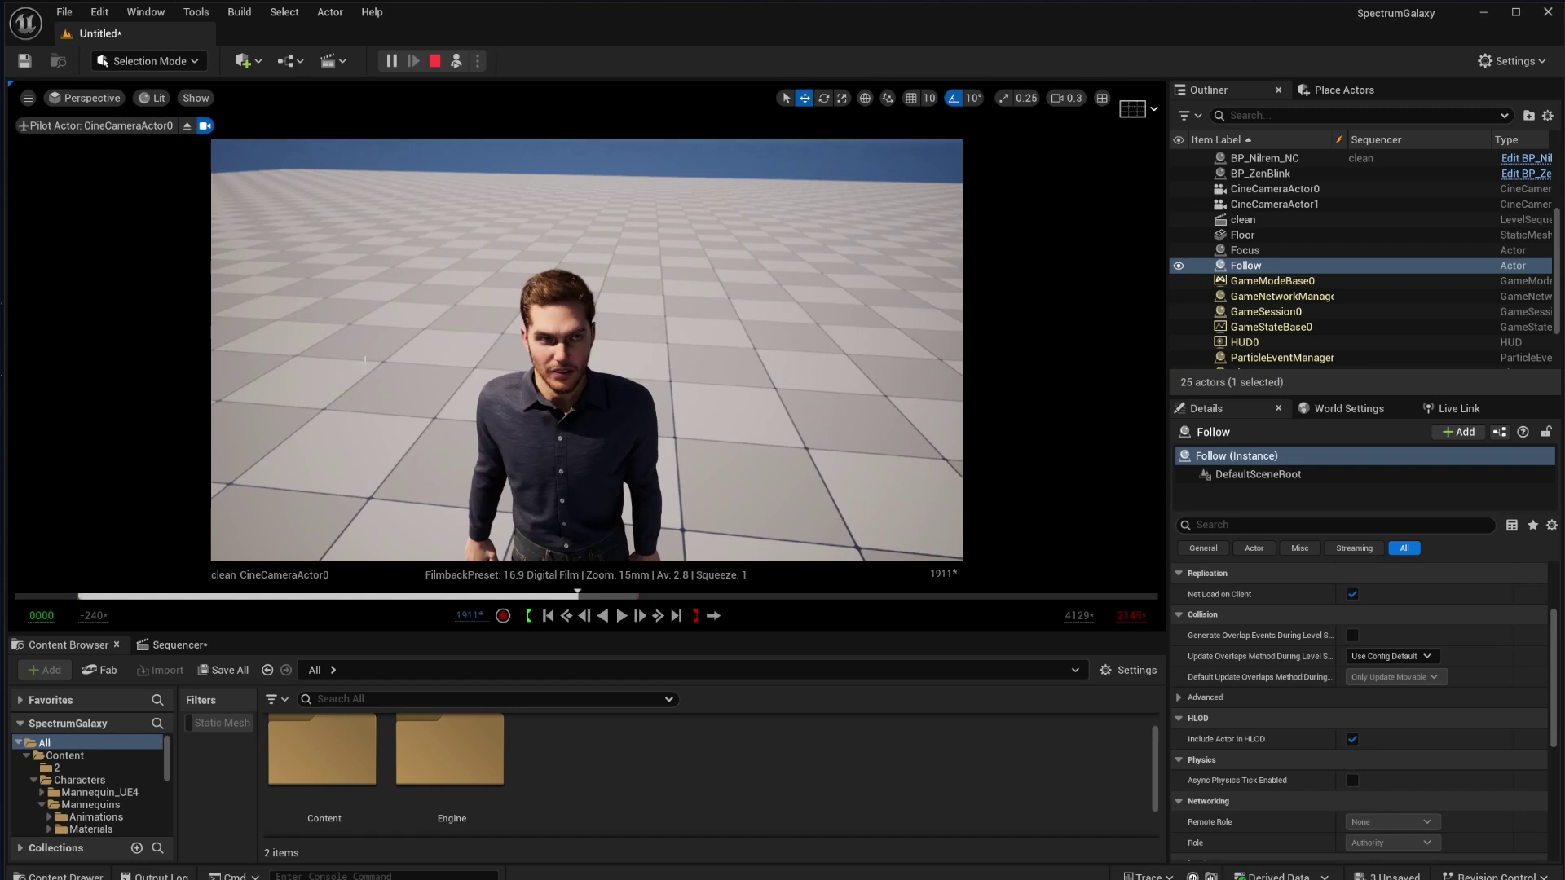
pyautogui.click(1296, 265)
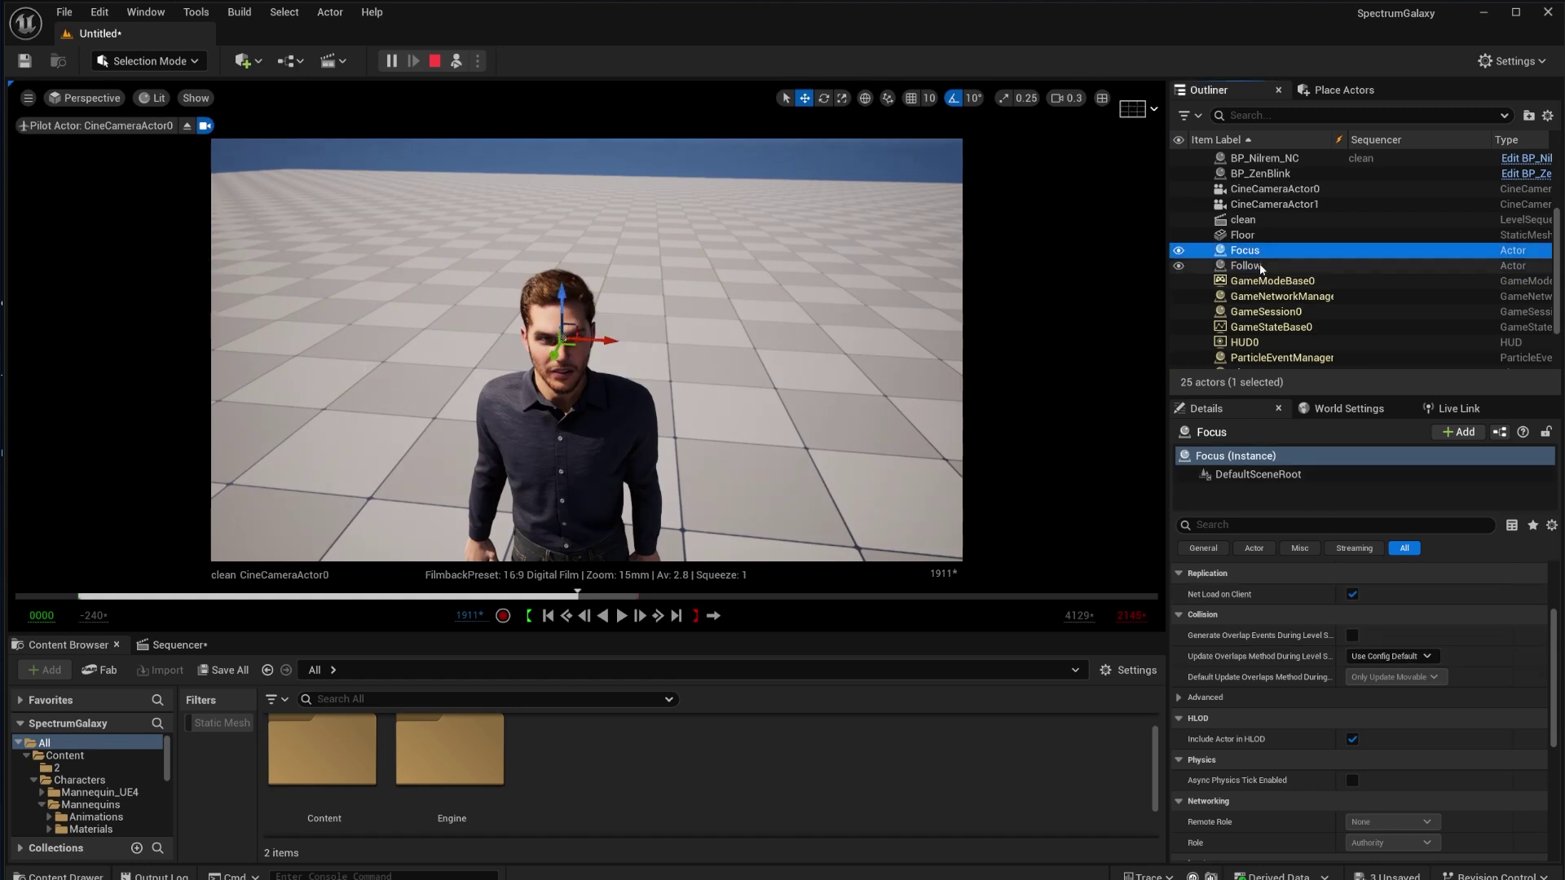
pyautogui.scroll(3, 1503, 688)
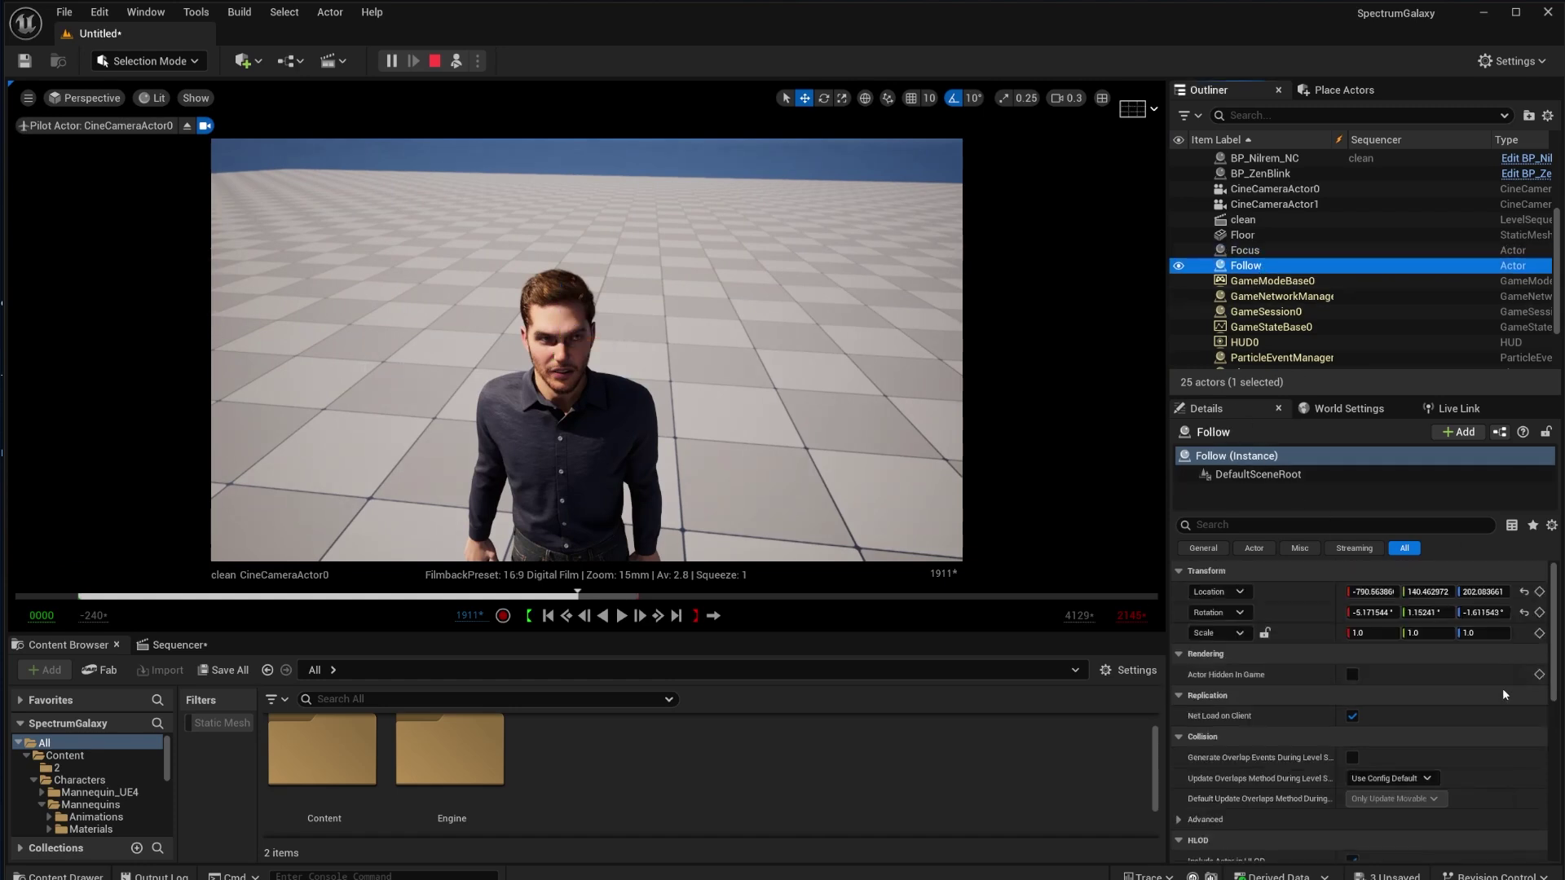
# Set Follow's Location Y, trying 102 and 116 before settling on 144
pyautogui.click(1426, 592)
pyautogui.write('102')
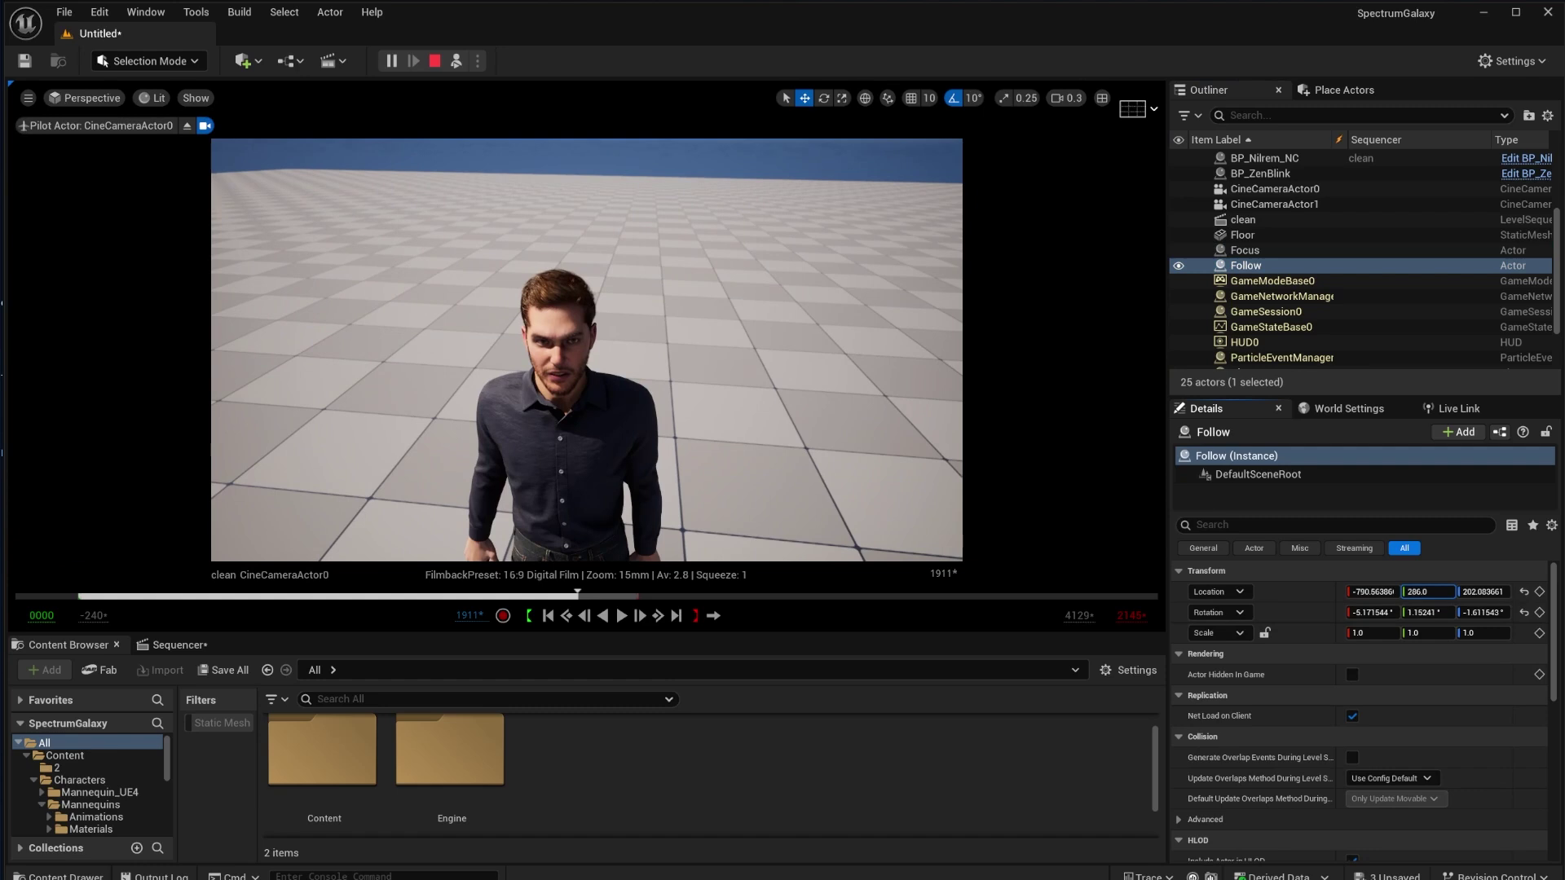
pyautogui.press('Return')
pyautogui.write('116')
pyautogui.press('Return')
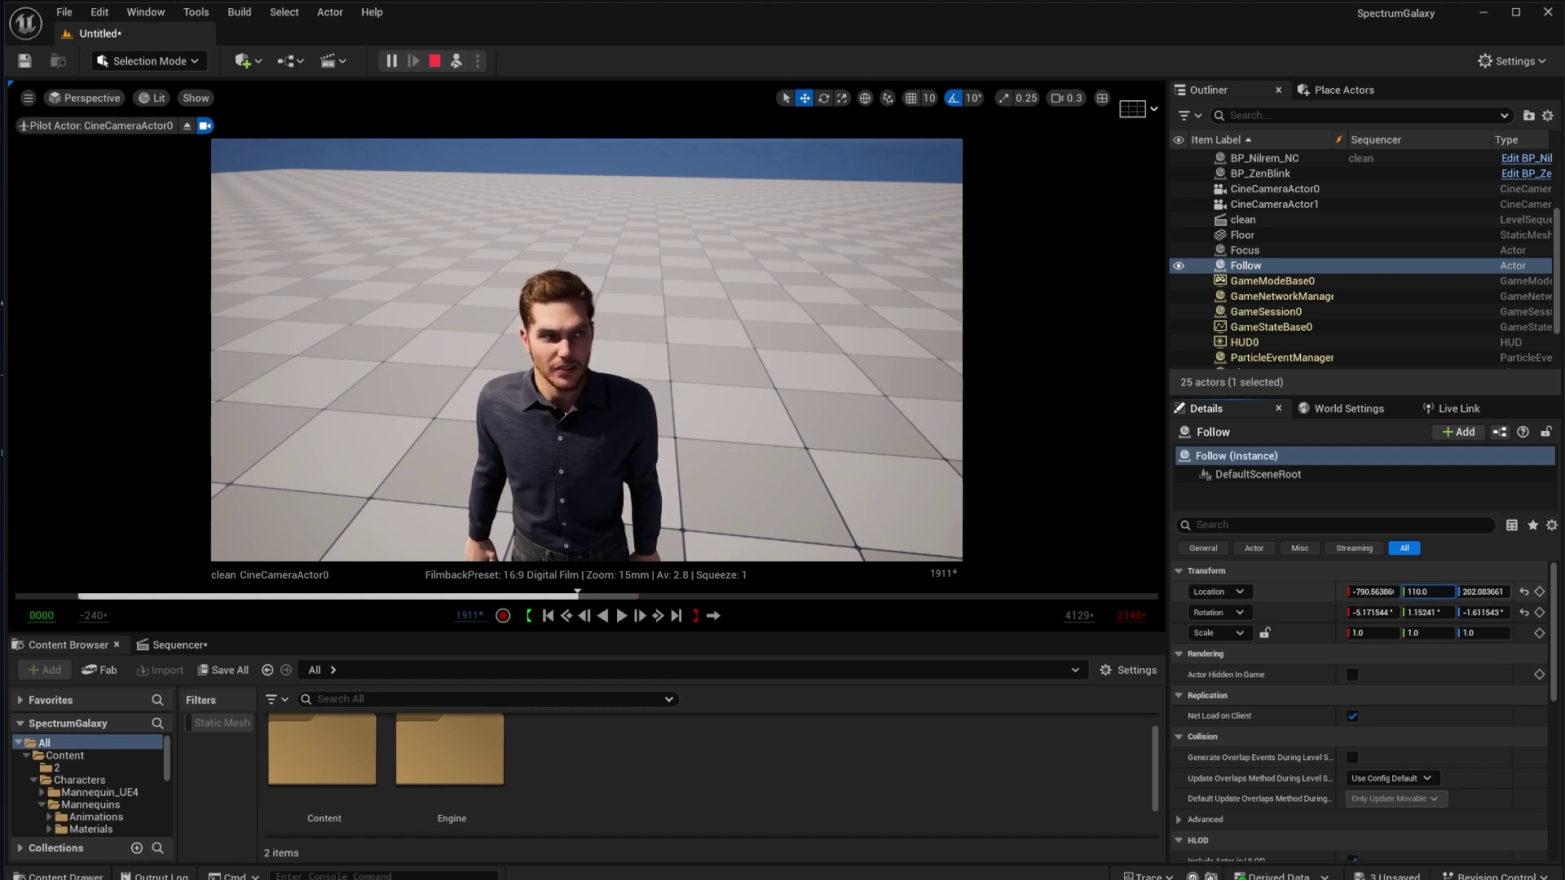
pyautogui.write('144')
pyautogui.hotkey('shift', 'Tab')
# Set Follow's Location X, trying -970 and -777, then -935
pyautogui.write('-970')
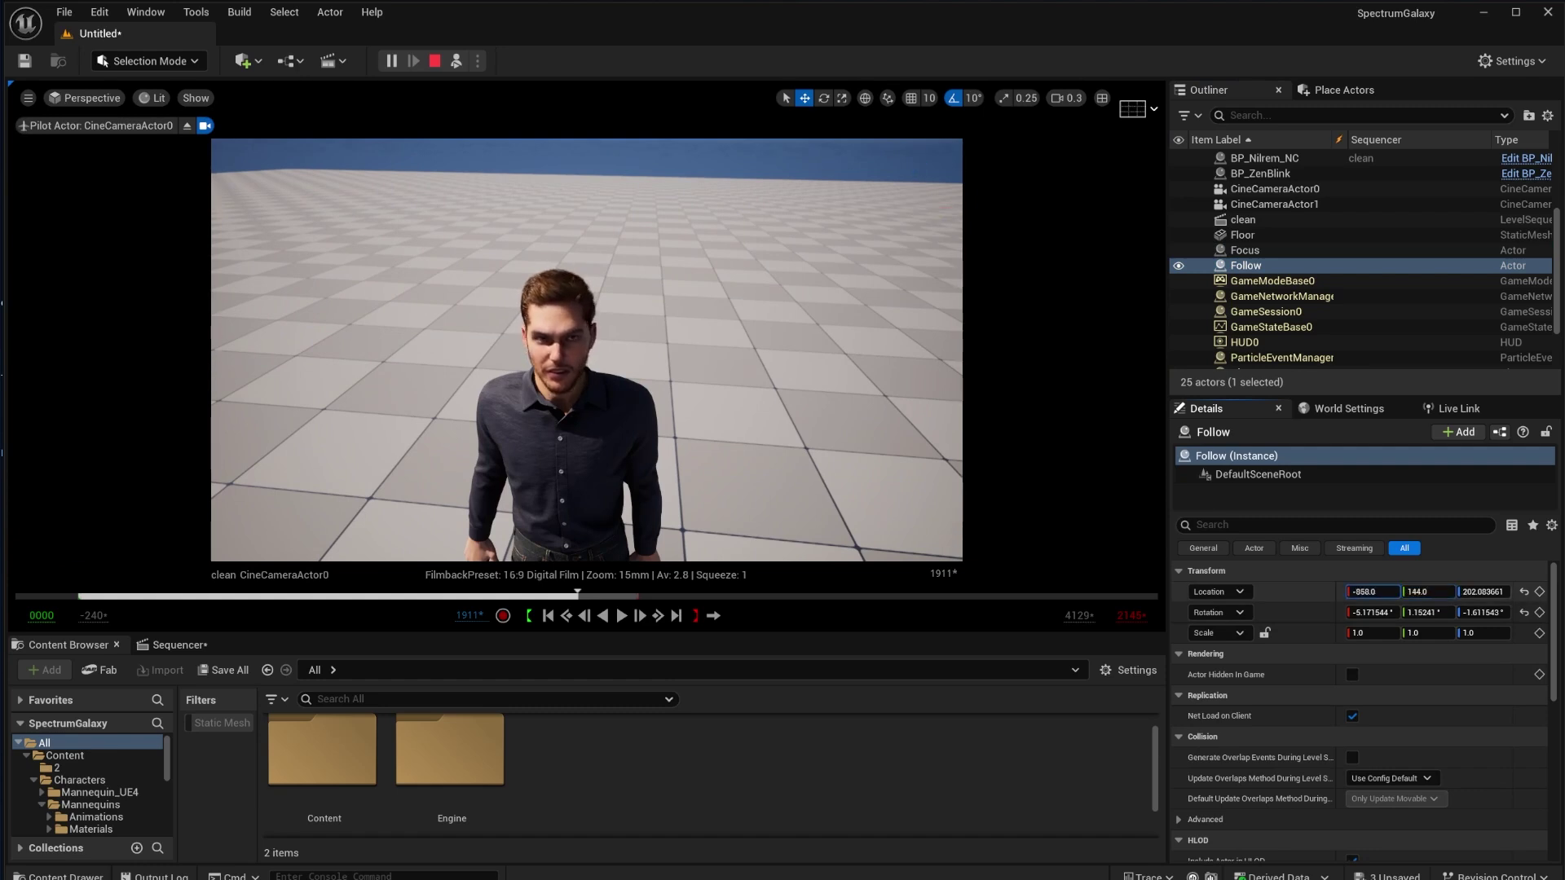
pyautogui.press('Return')
pyautogui.write('-777')
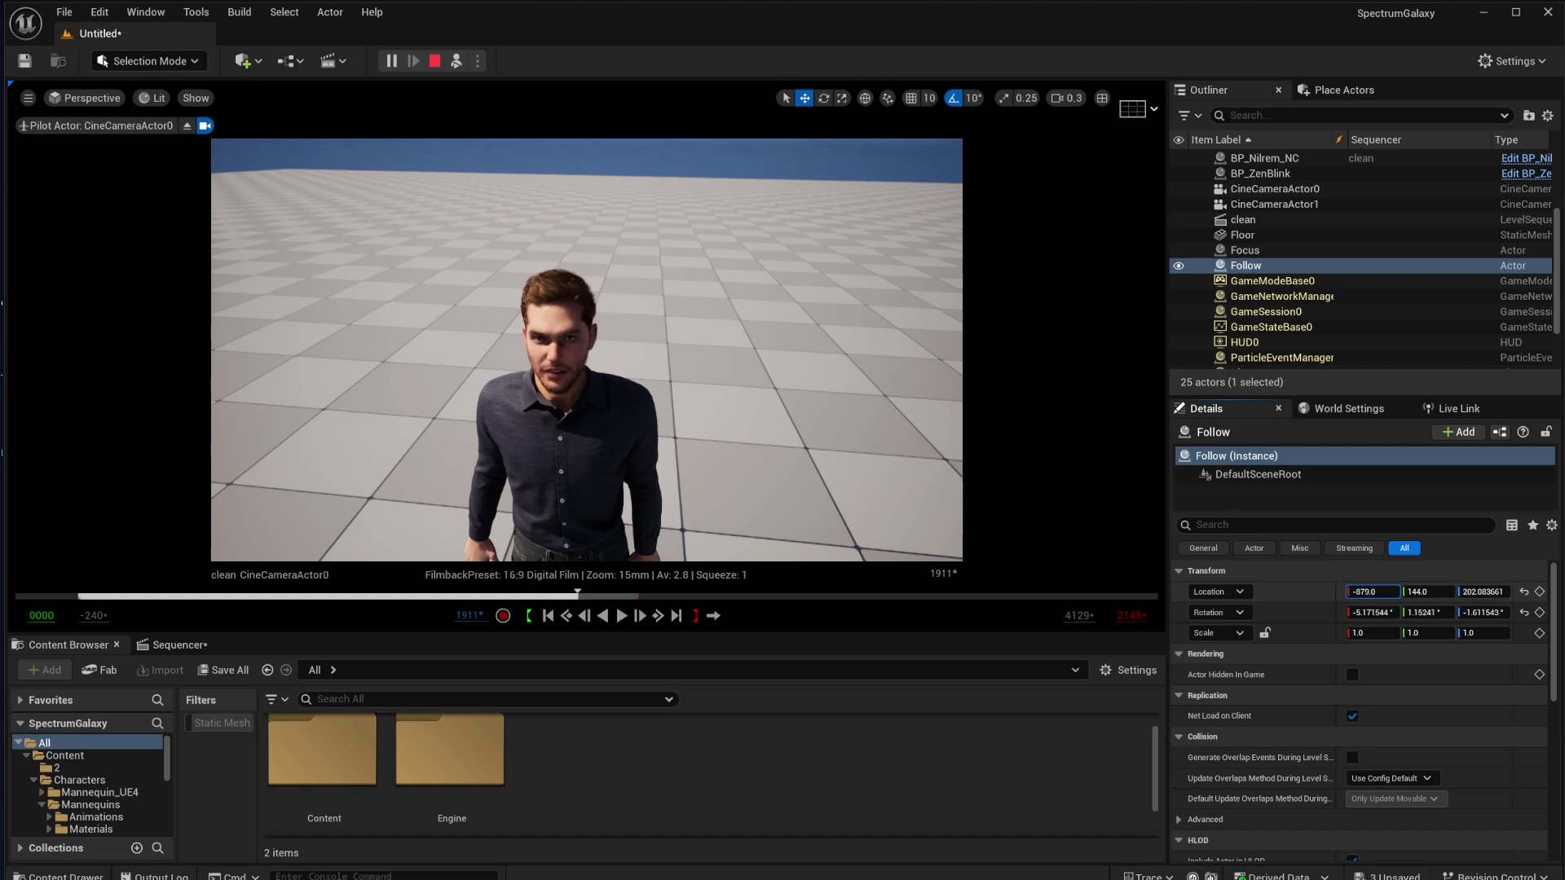
pyautogui.press('Return')
pyautogui.write('-935')
pyautogui.press('Return')
# Set Follow's Location Z, trying 202 and 138 before settling on 233
pyautogui.press('Tab')
pyautogui.press('Tab')
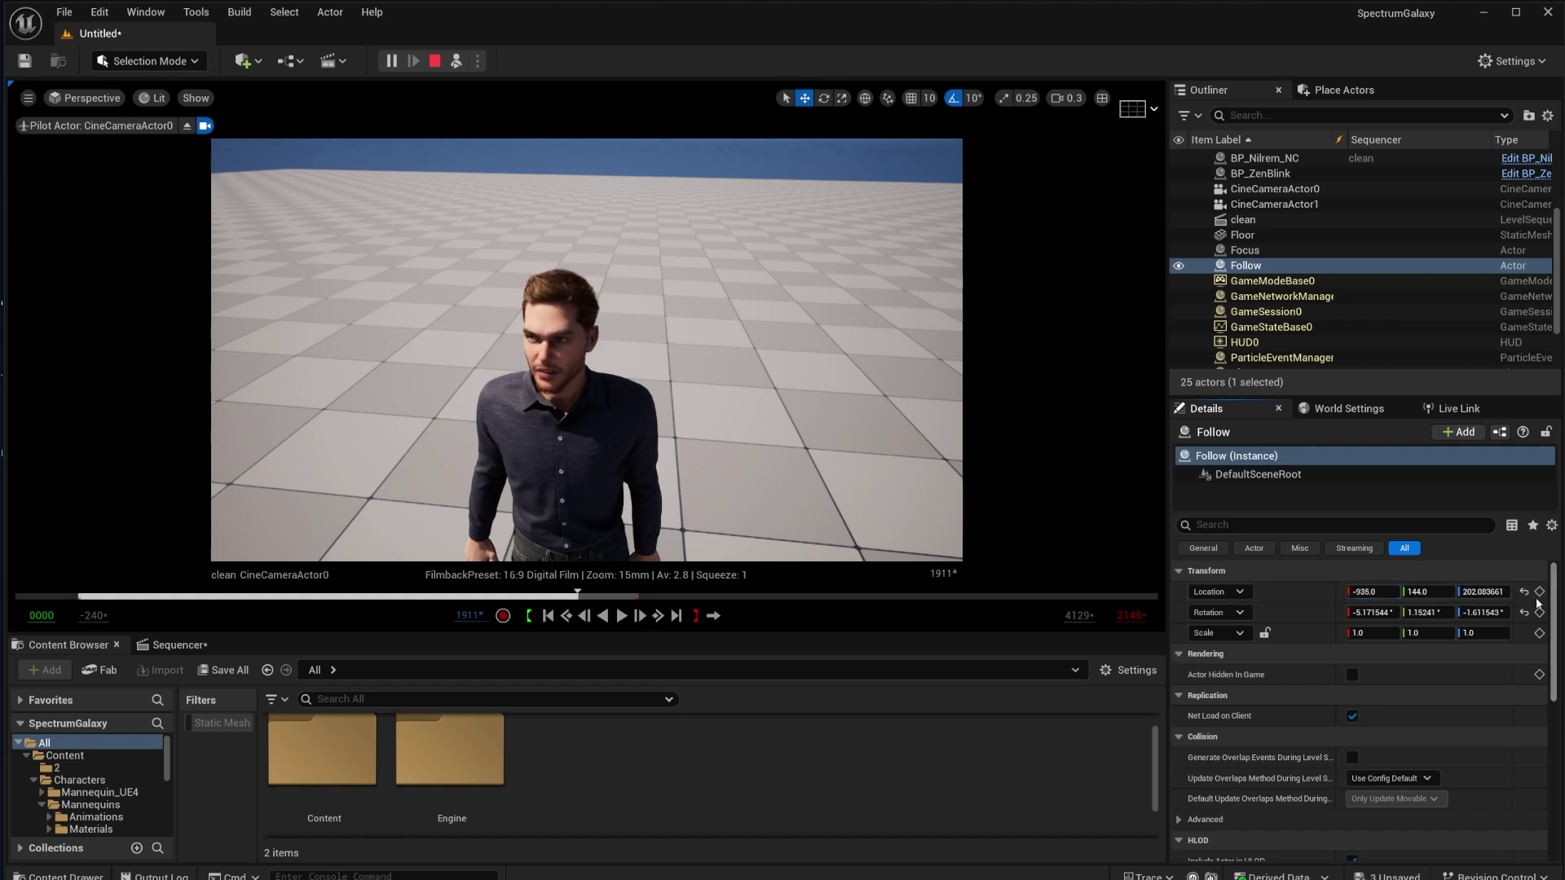
pyautogui.write('202')
pyautogui.press('Return')
pyautogui.write('138')
pyautogui.press('Return')
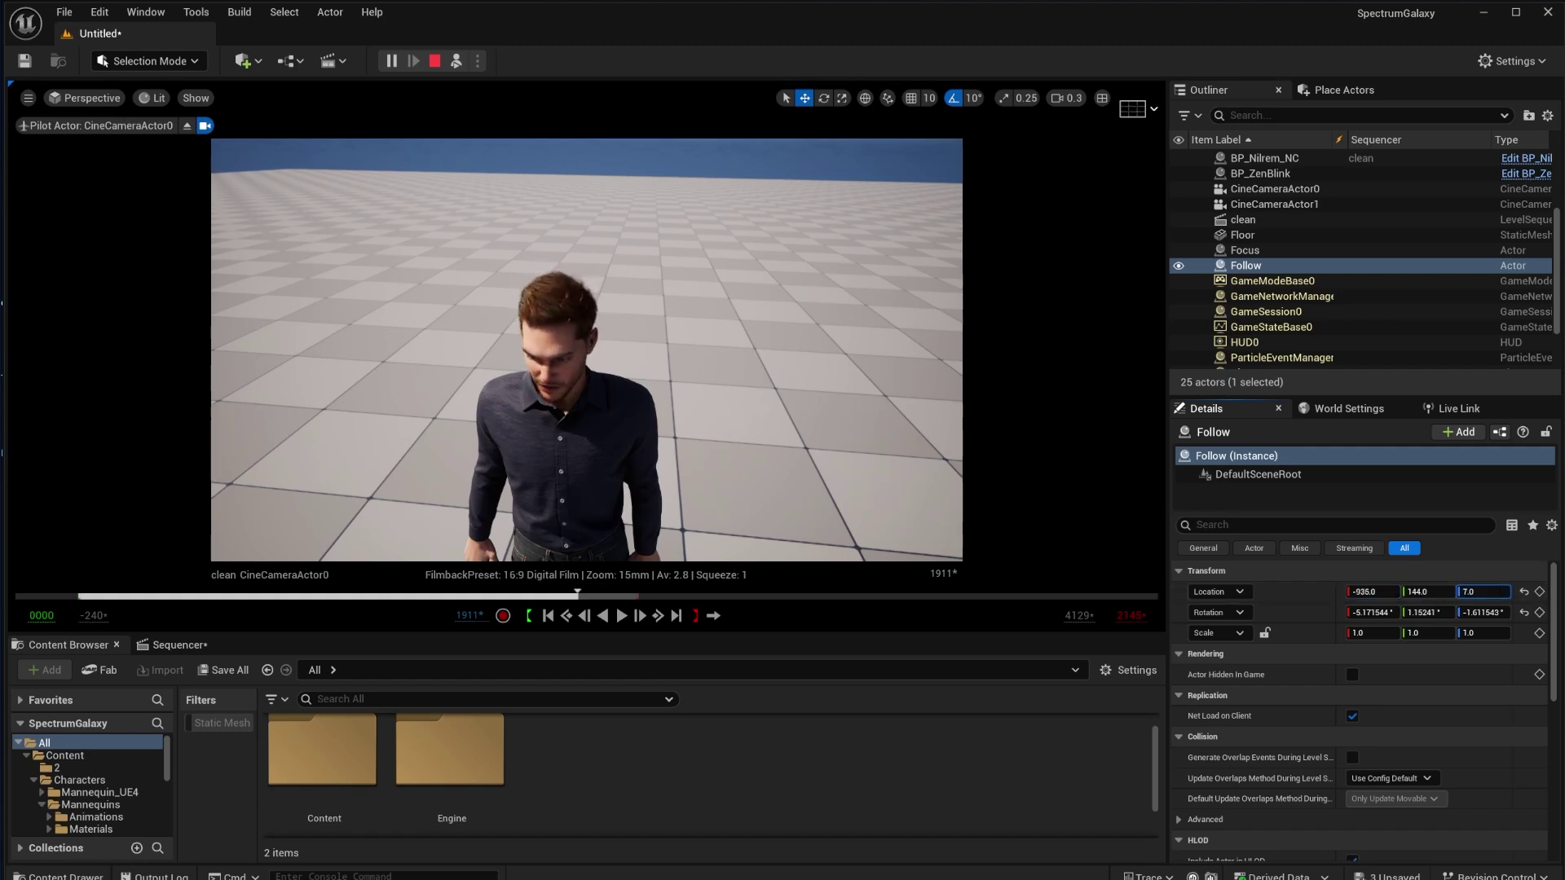
pyautogui.write('233')
pyautogui.press('Return')
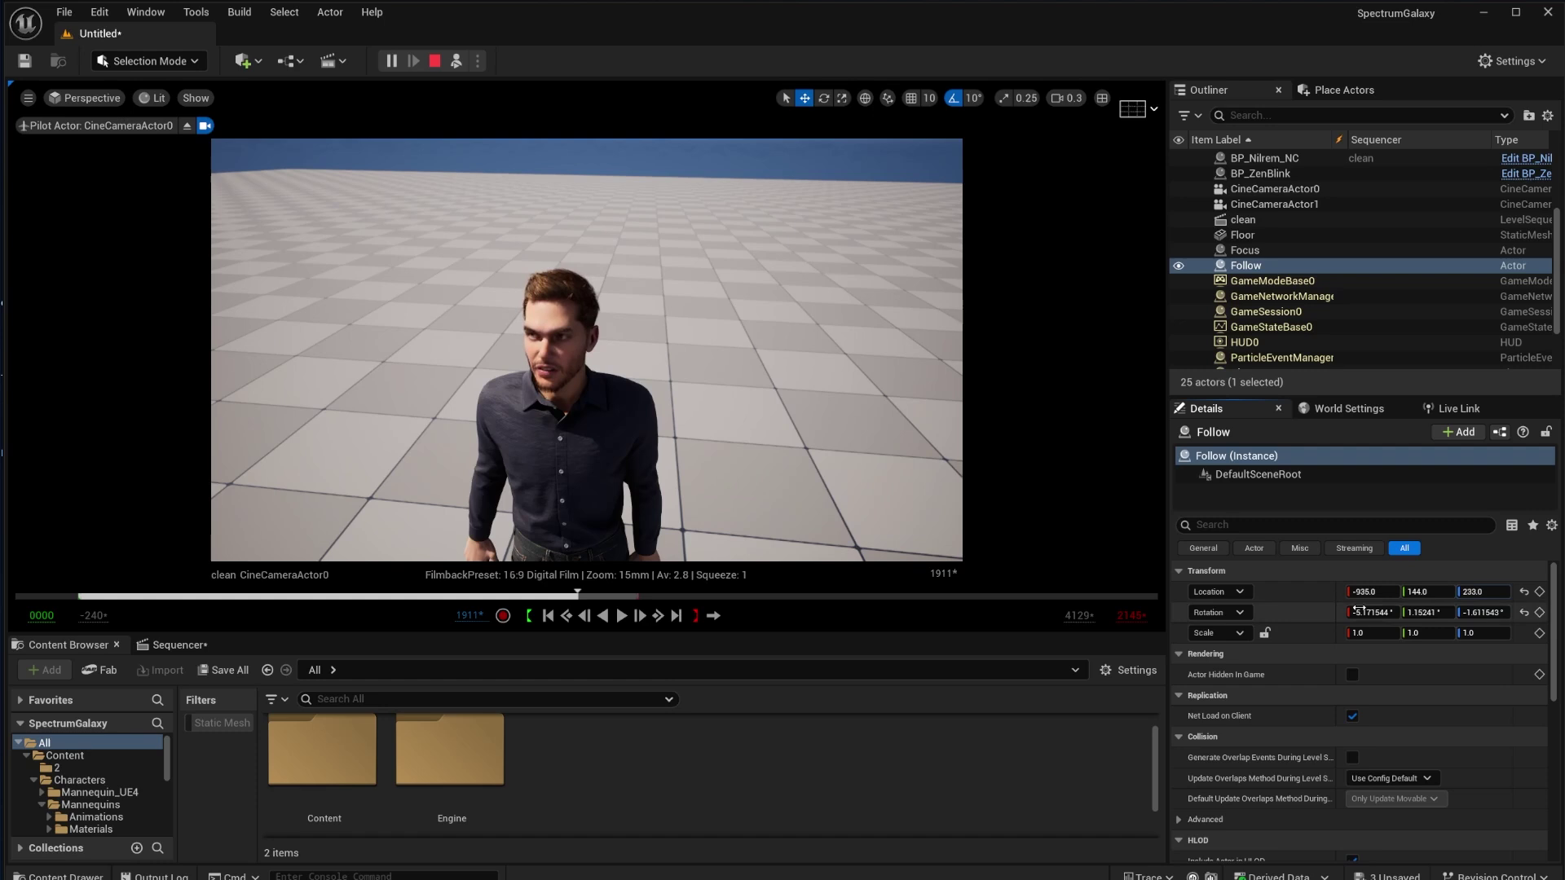
# Drag Follow's Location X value toward about -796
pyautogui.moveTo(1370, 592); pyautogui.dragTo(1423, 592)
pyautogui.scroll(-2, 1345, 662)
pyautogui.scroll(2, 1345, 662)
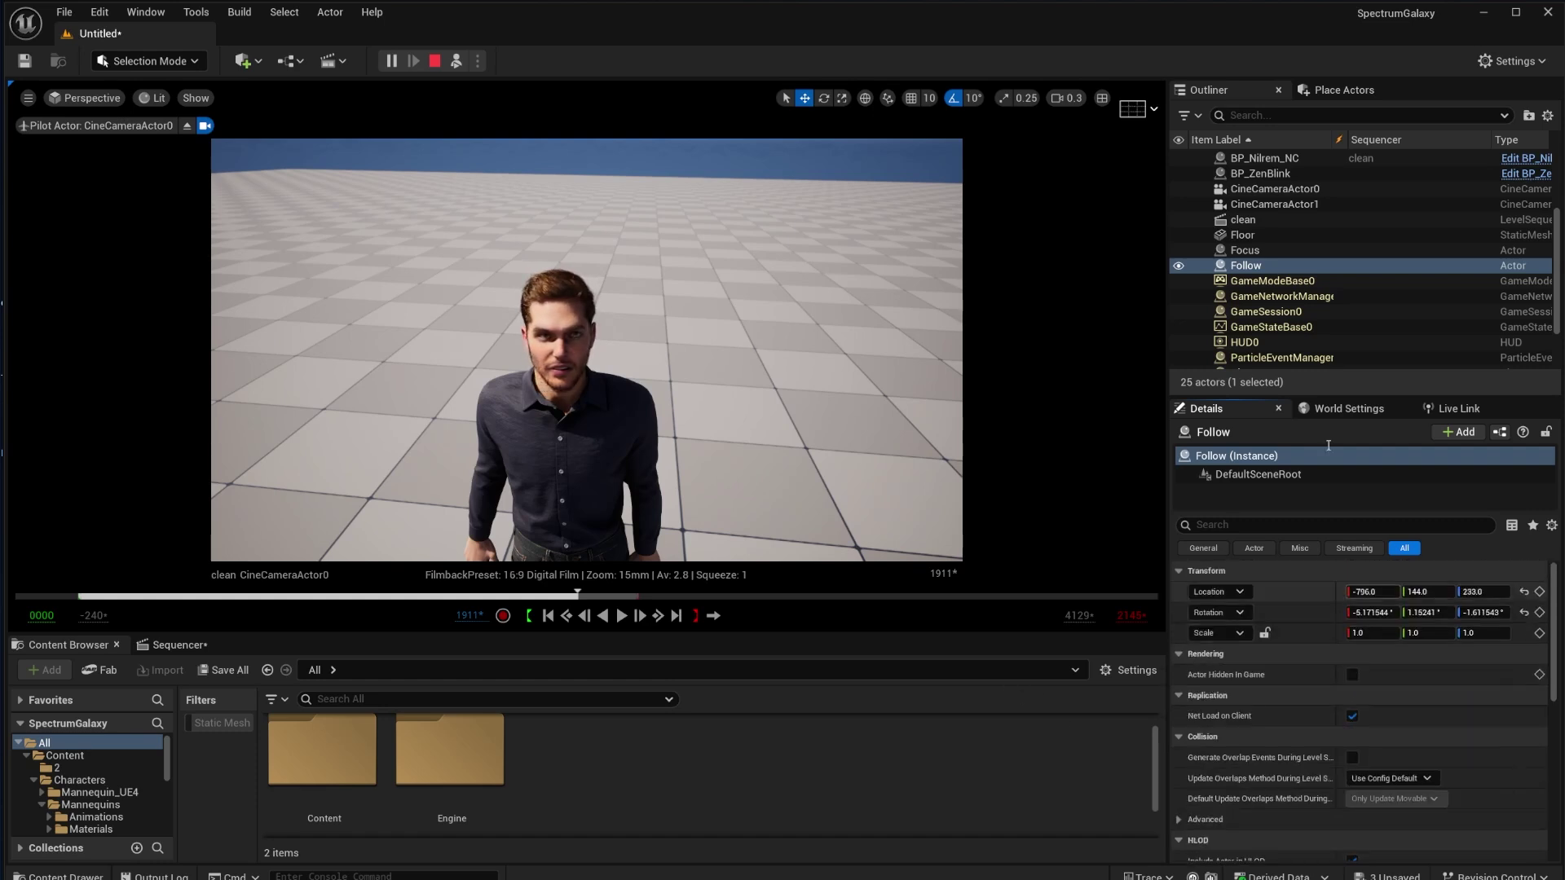
pyautogui.scroll(1, 1309, 198)
# Select BP_ZenBlink and tick Auto Blink in its Animation Defaults
pyautogui.click(1270, 222)
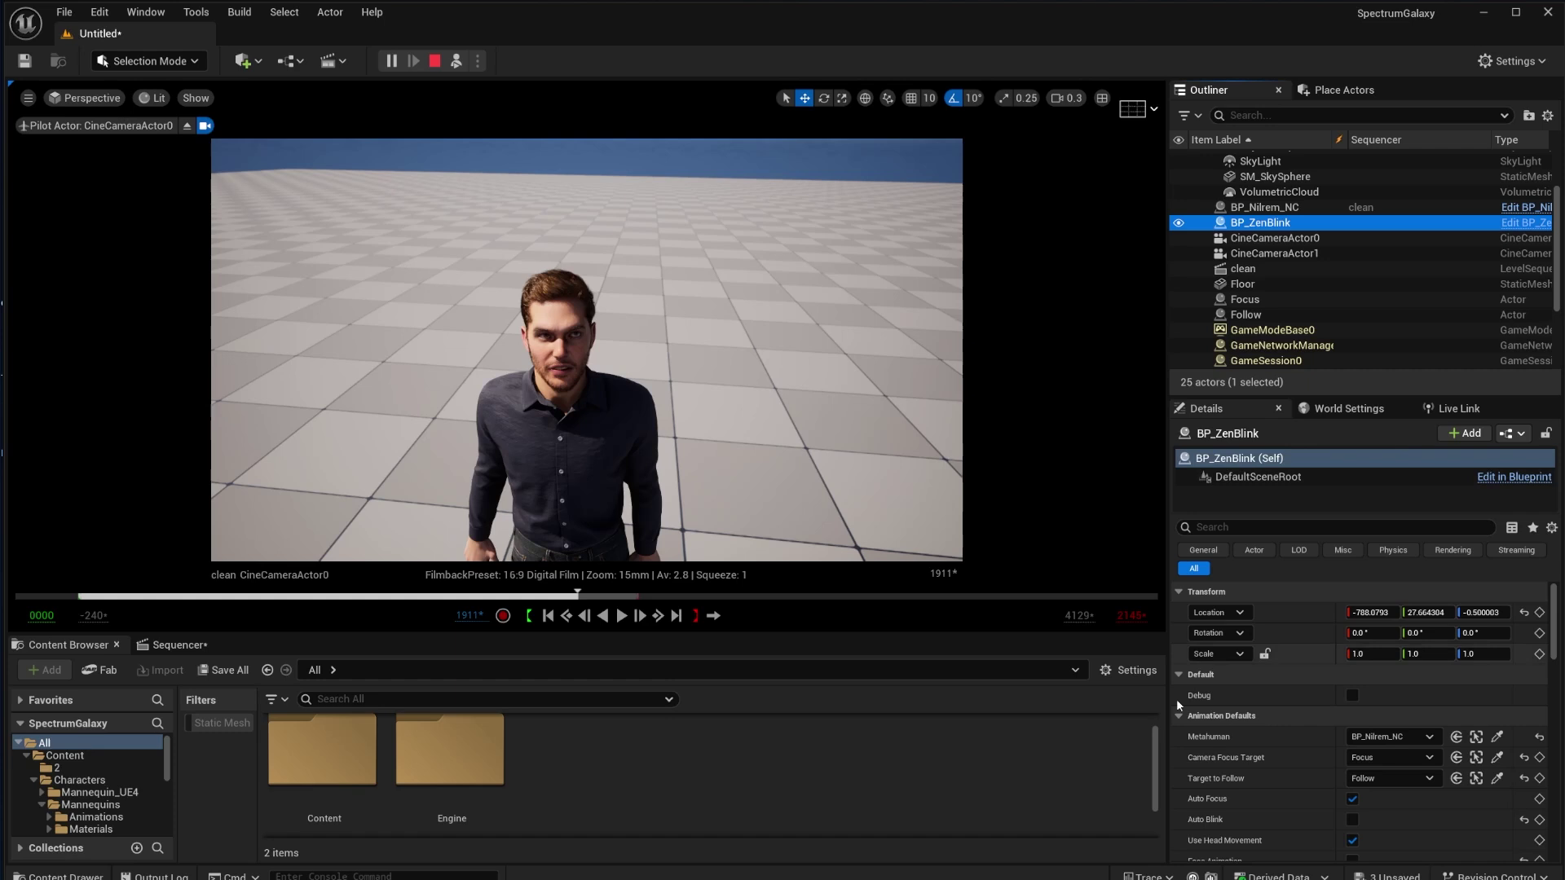
pyautogui.scroll(-1, 1260, 727)
pyautogui.click(1352, 794)
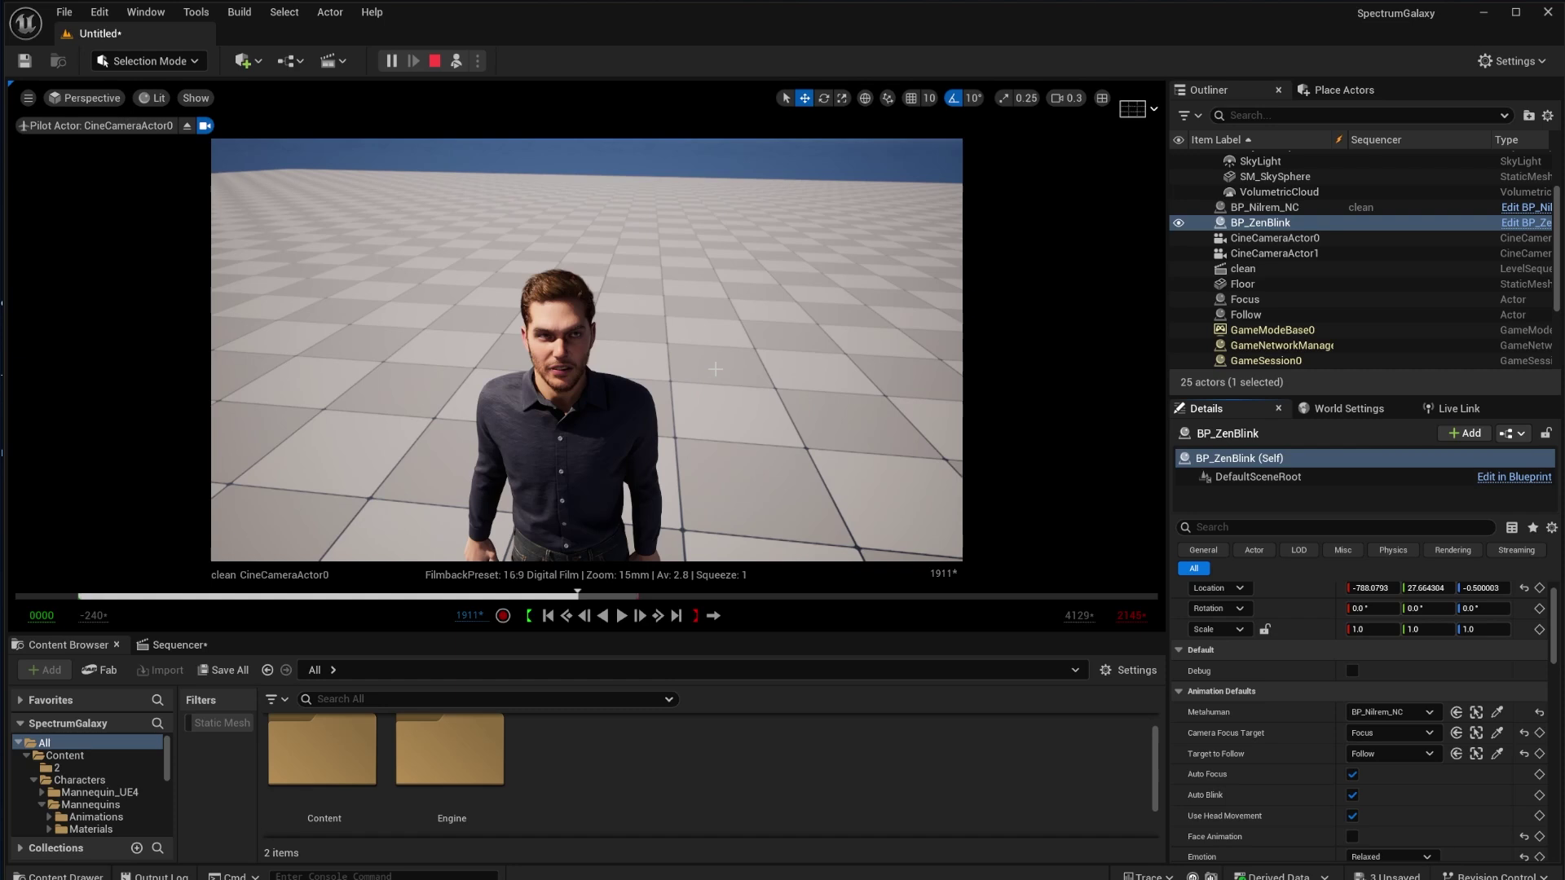
pyautogui.scroll(-2, 1333, 701)
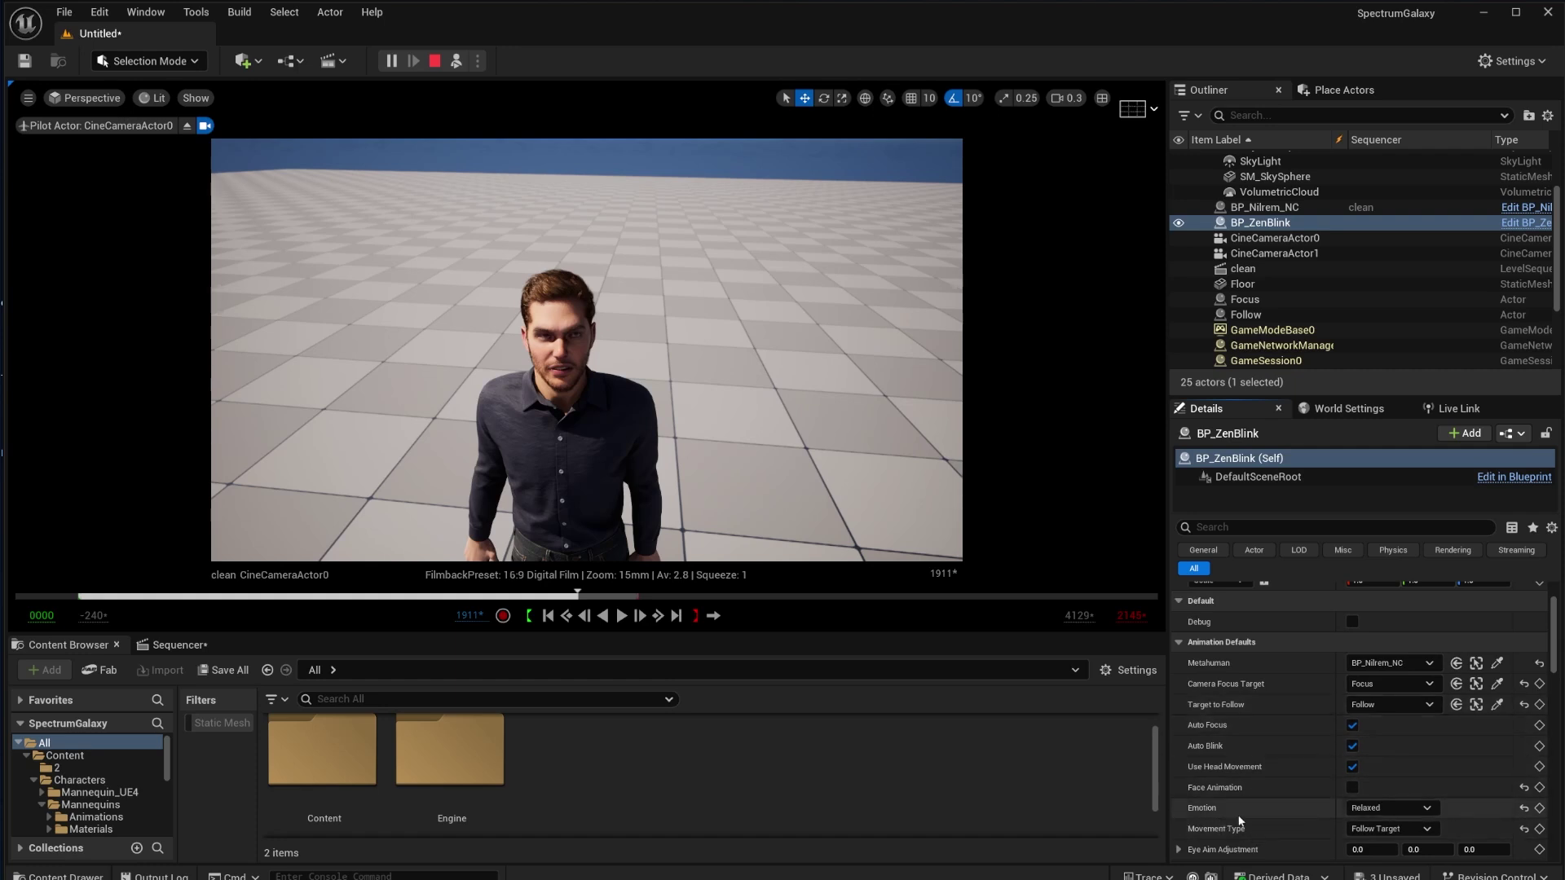
# Switch BP_ZenBlink's Emotion to Happy
pyautogui.click(1378, 809)
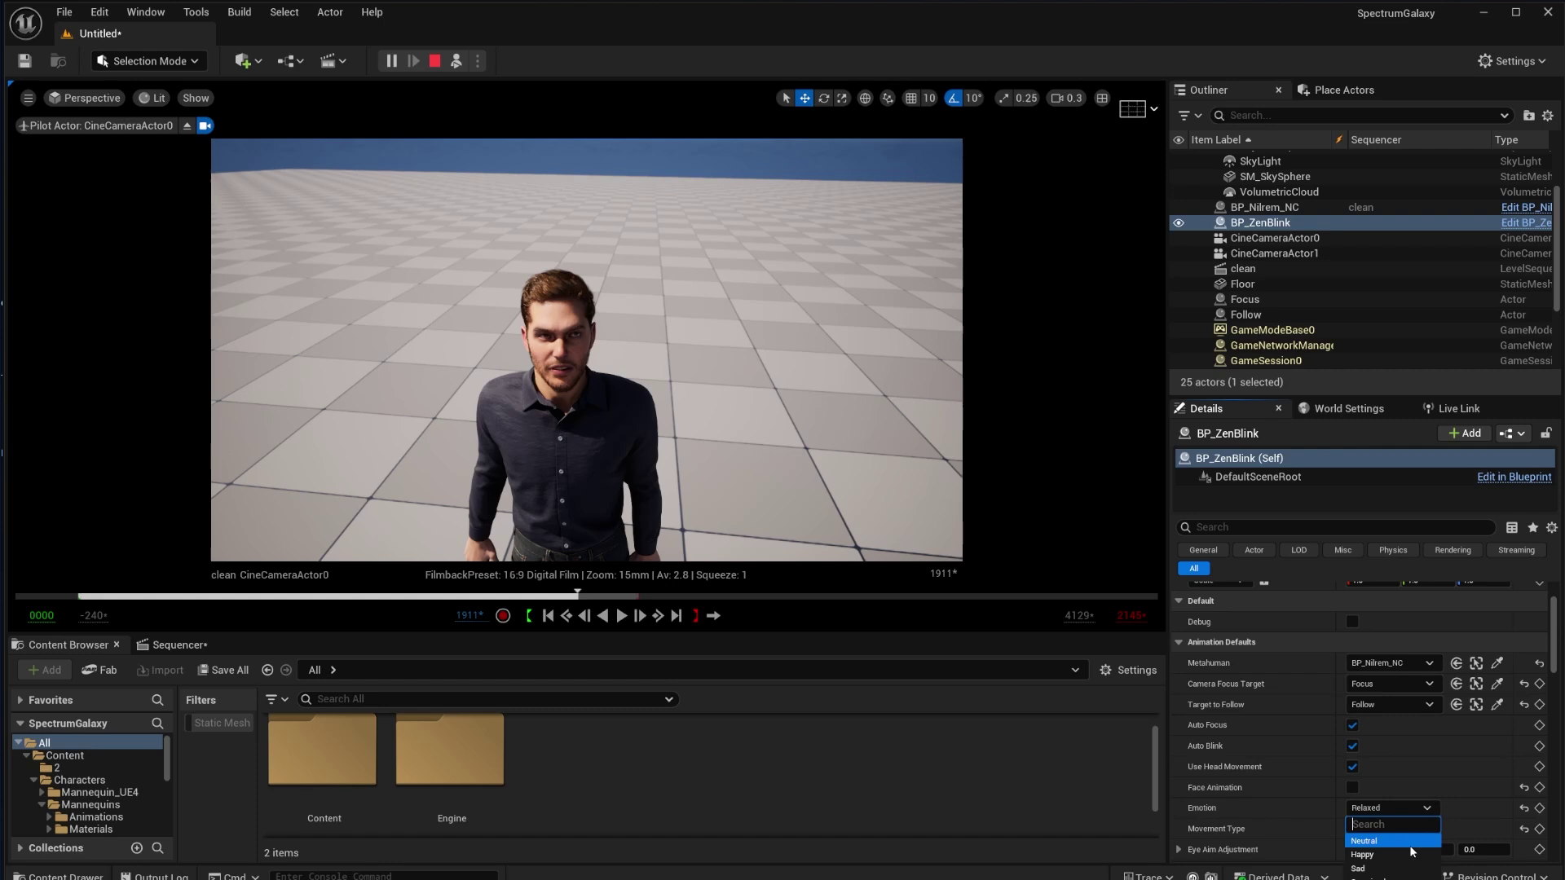
pyautogui.click(1378, 855)
pyautogui.scroll(1, 1288, 755)
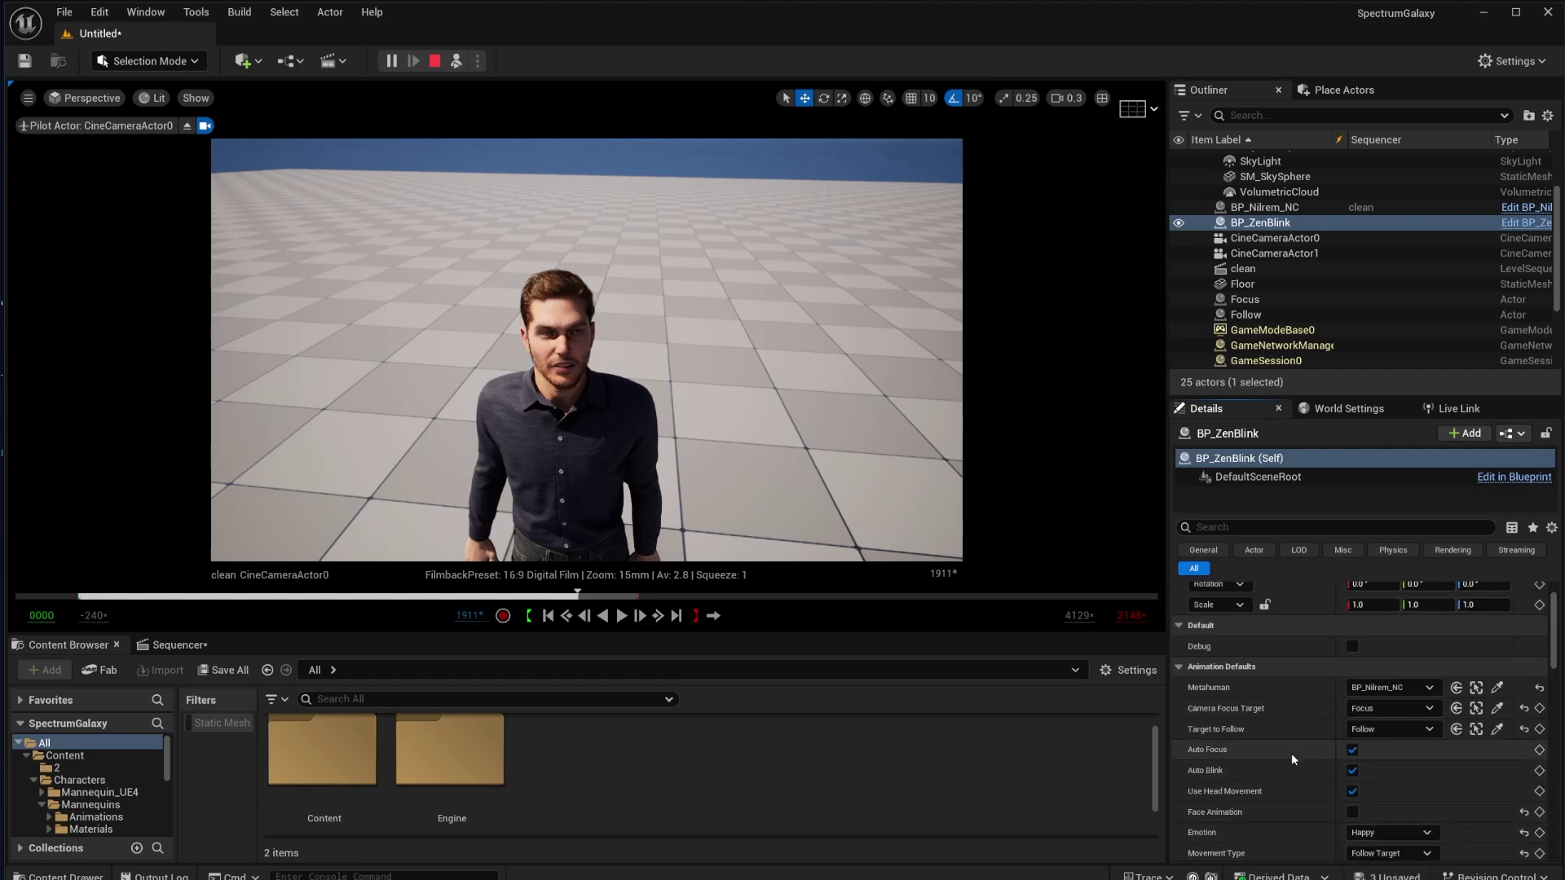
pyautogui.scroll(-1, 1290, 756)
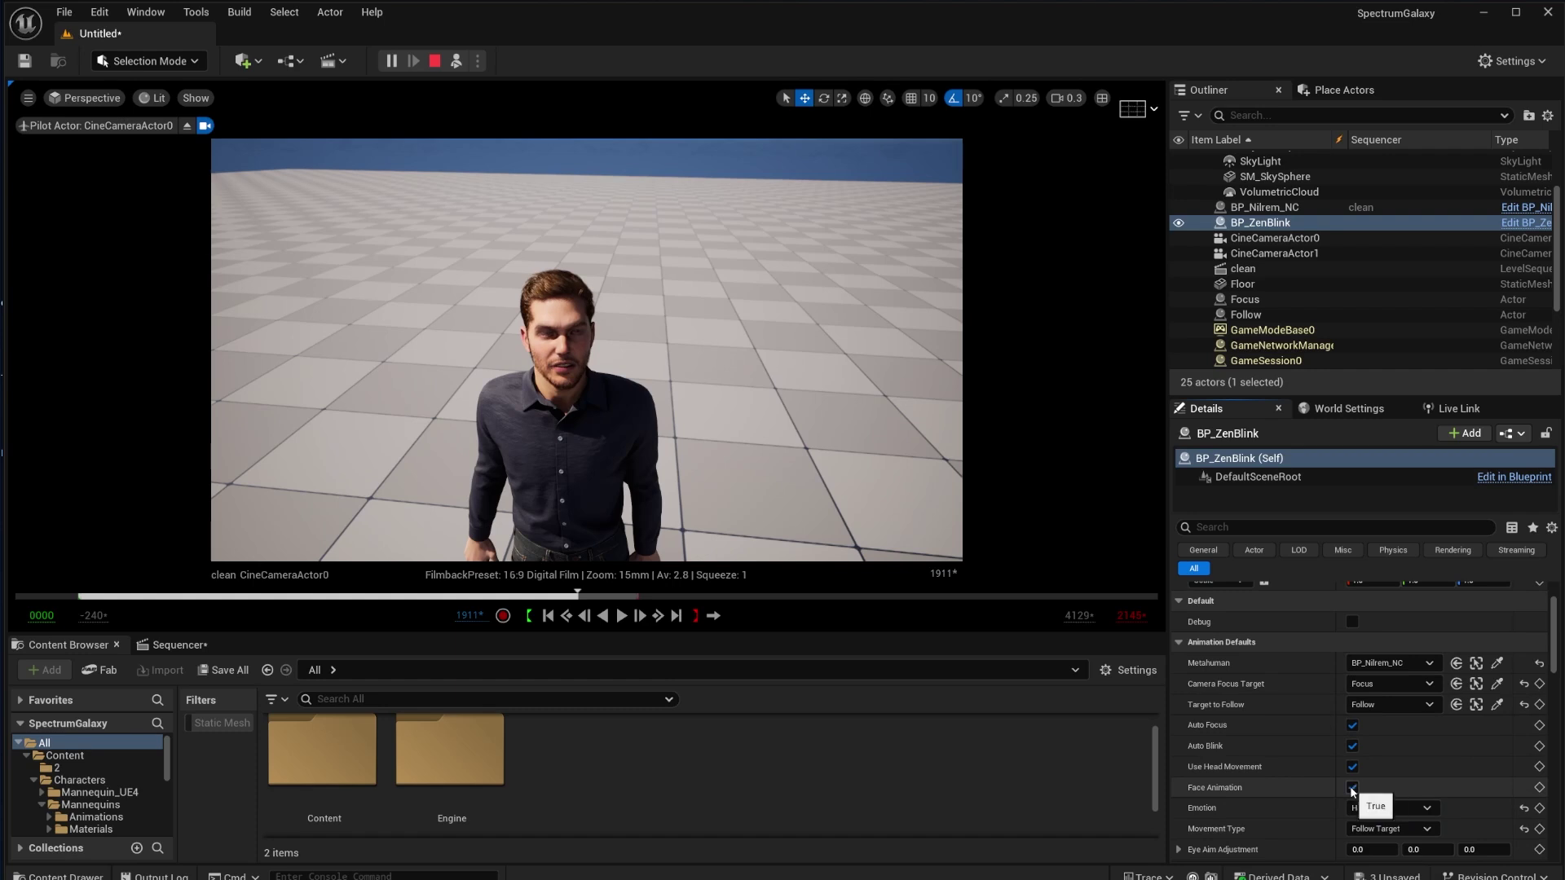
# Try Face Animation Blend values: about 0.79, then 0.0, then up to 0.48672
pyautogui.scroll(-6, 1434, 807)
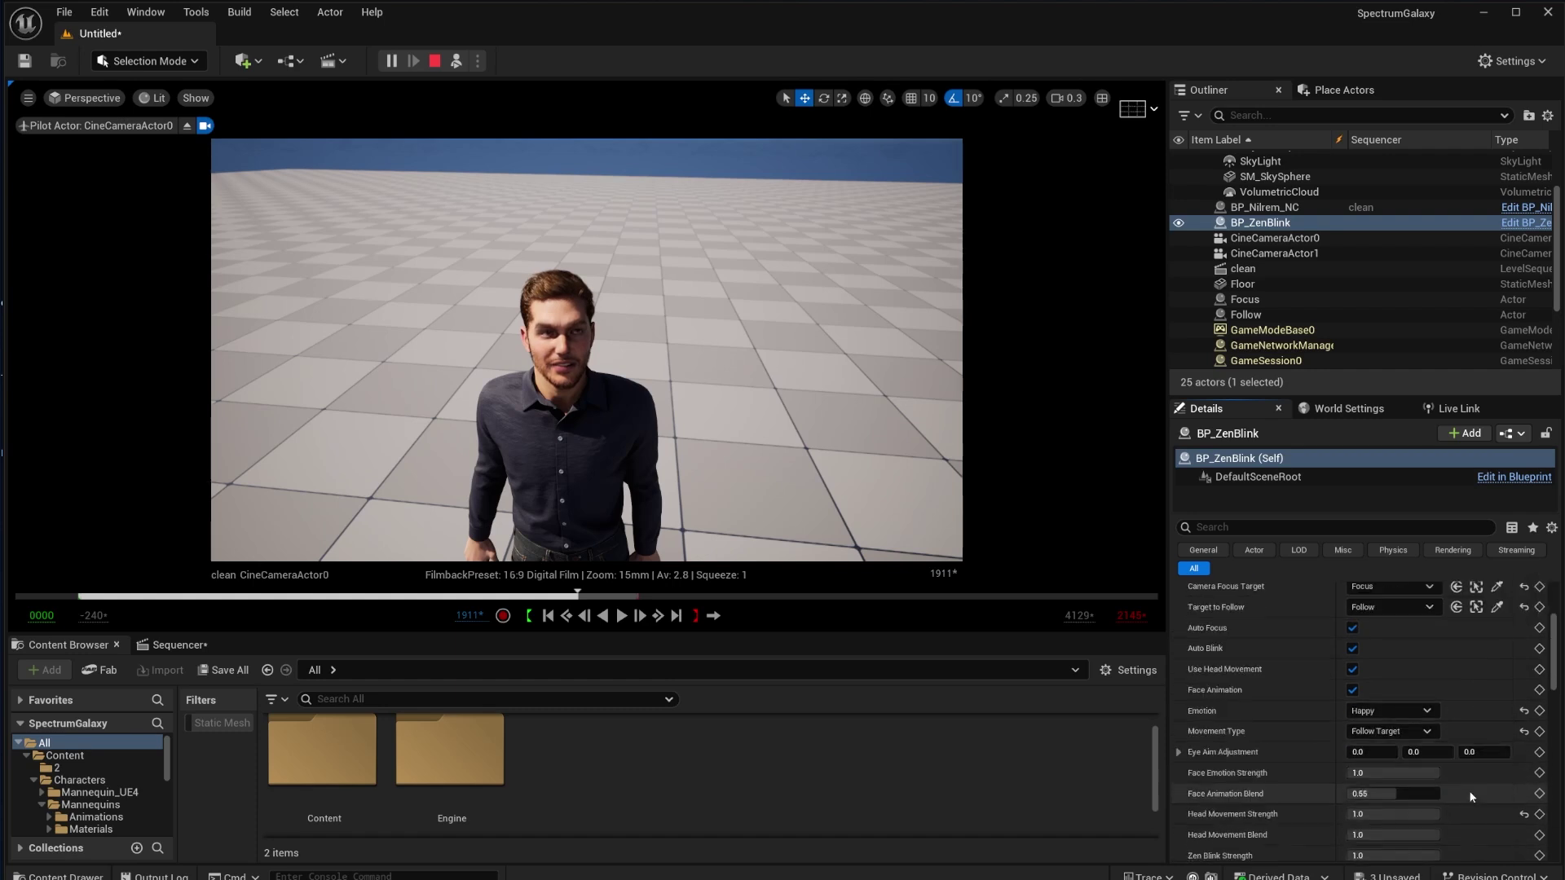
pyautogui.moveTo(1385, 744); pyautogui.dragTo(1431, 744)
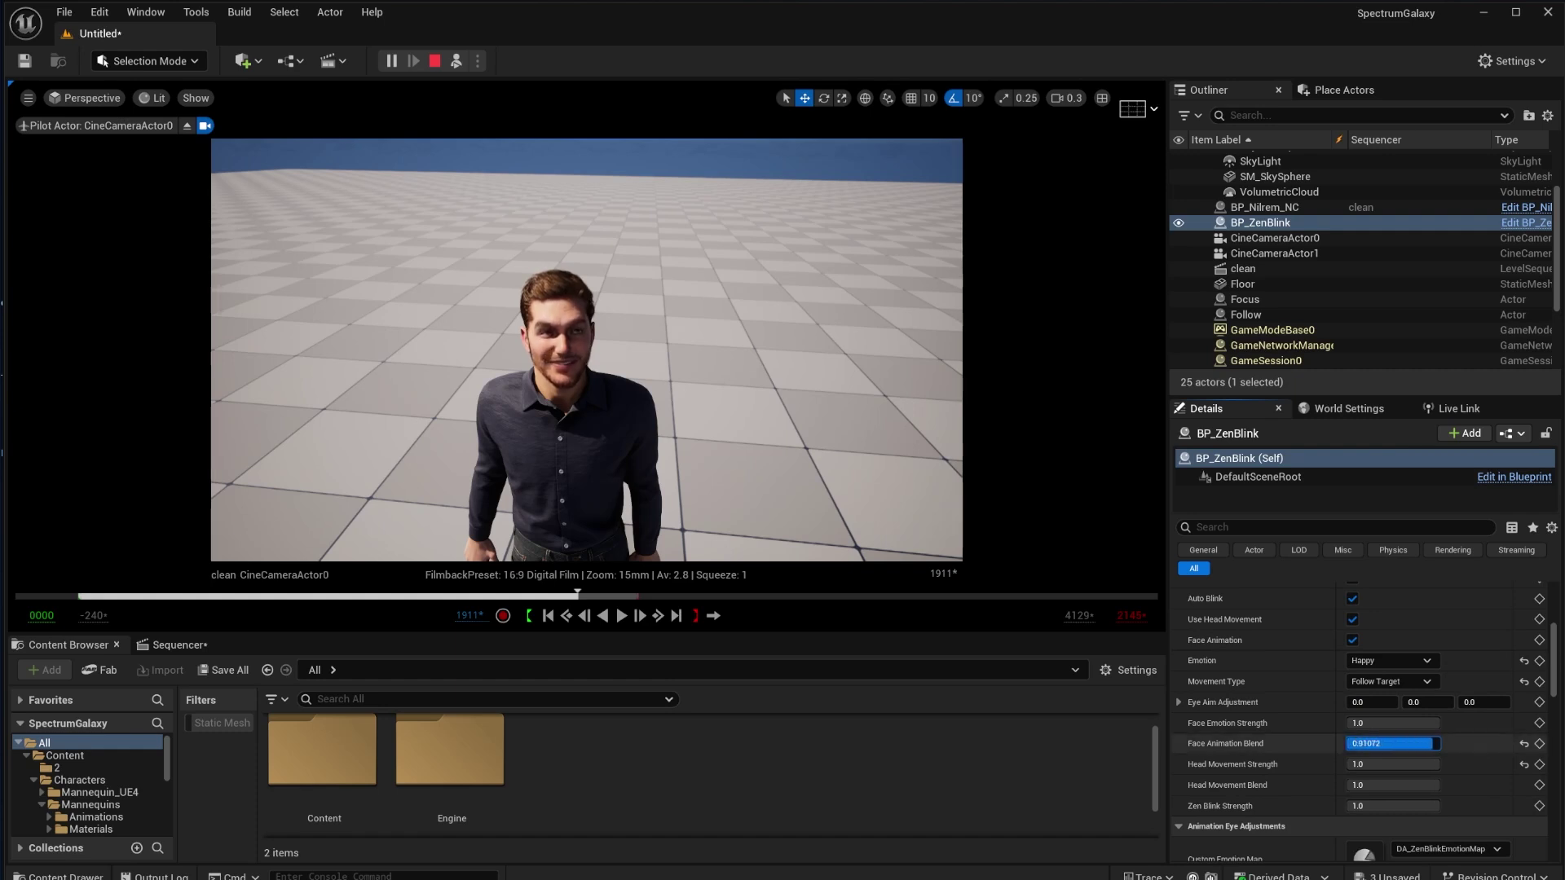
pyautogui.write('0.0')
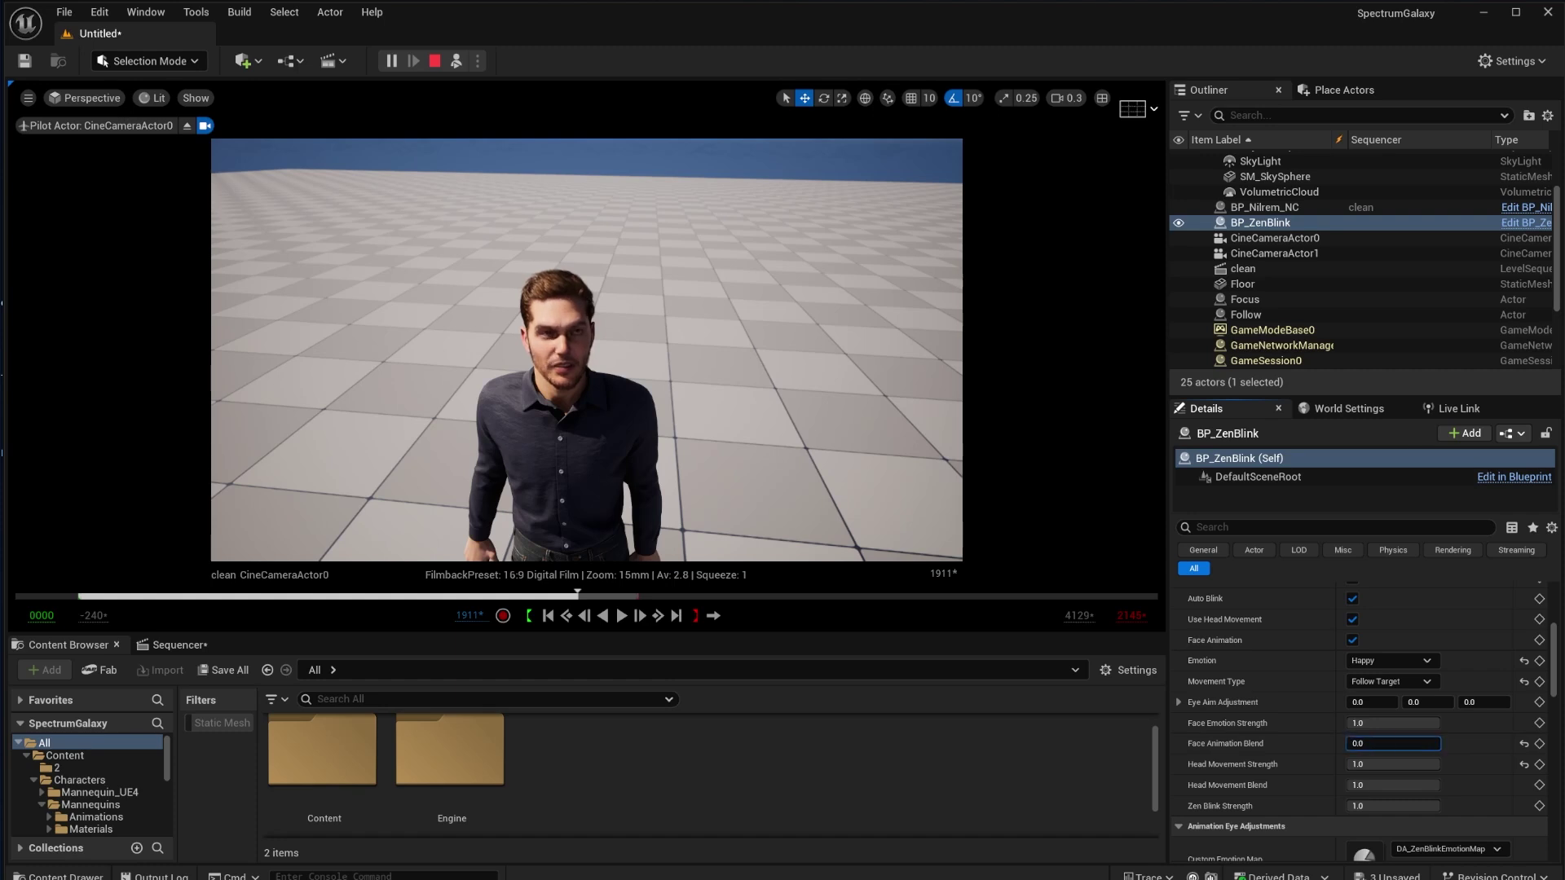
pyautogui.moveTo(1357, 743); pyautogui.dragTo(1396, 744)
# Switch the Emotion to Sad with Face Animation Blend at 1
pyautogui.click(1384, 660)
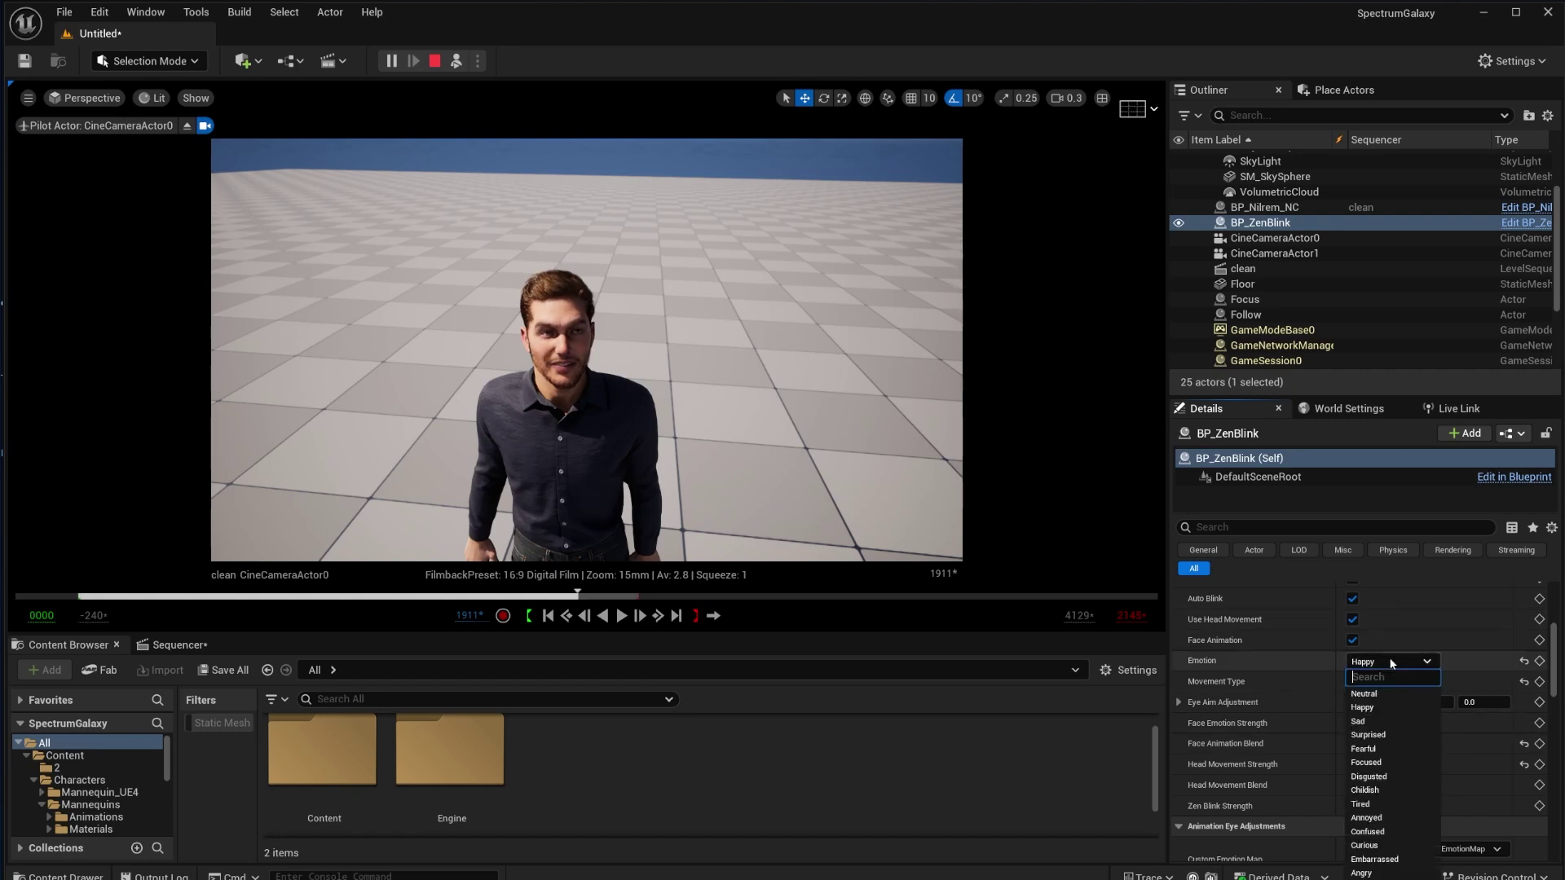
pyautogui.click(1390, 721)
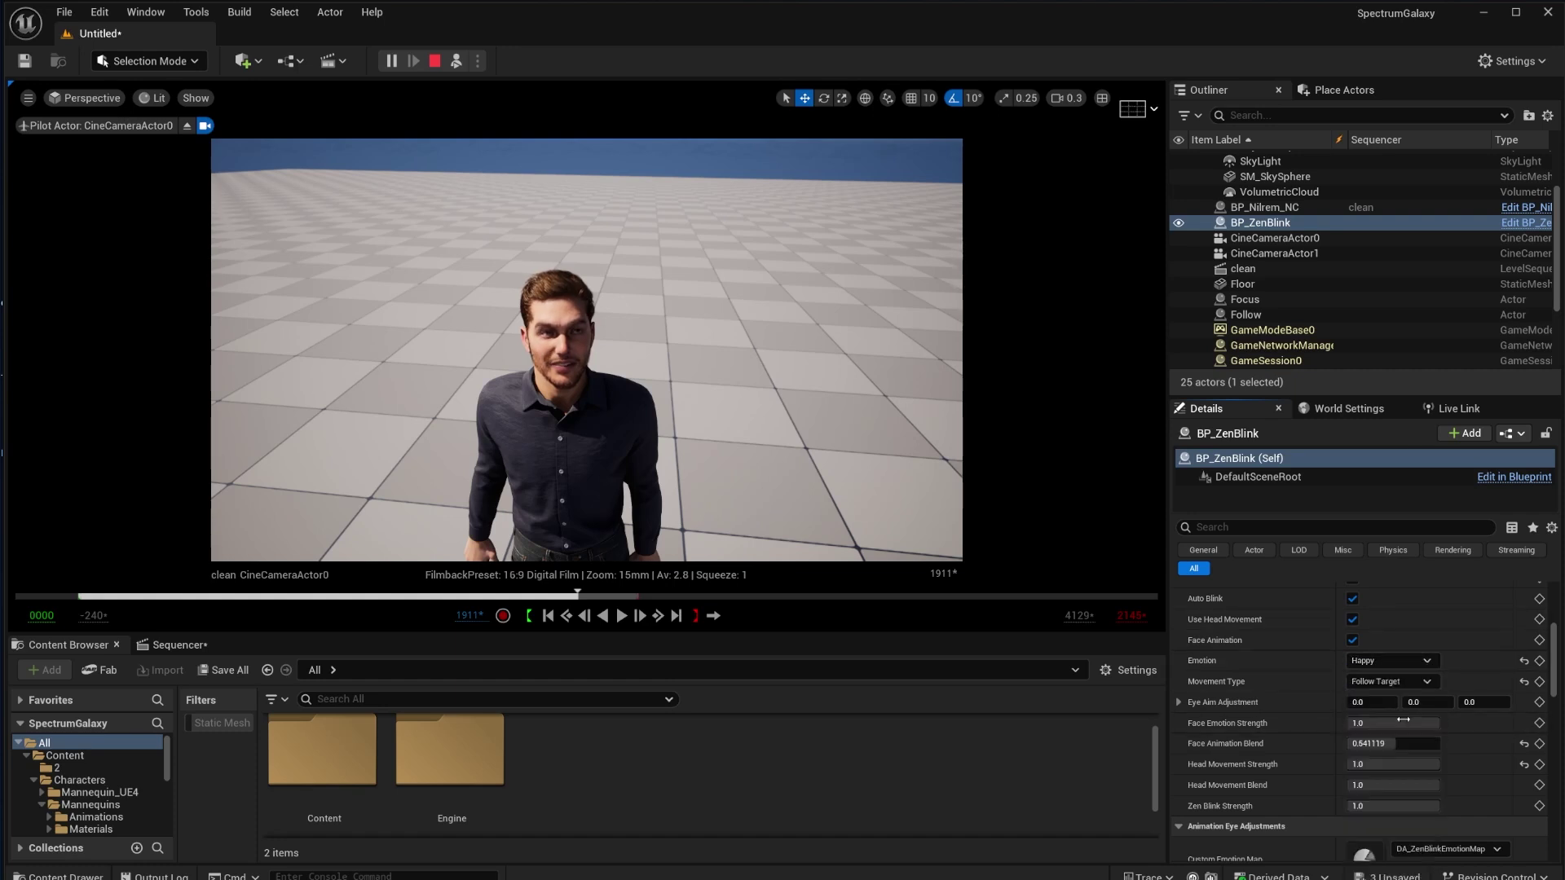
pyautogui.click(1379, 744)
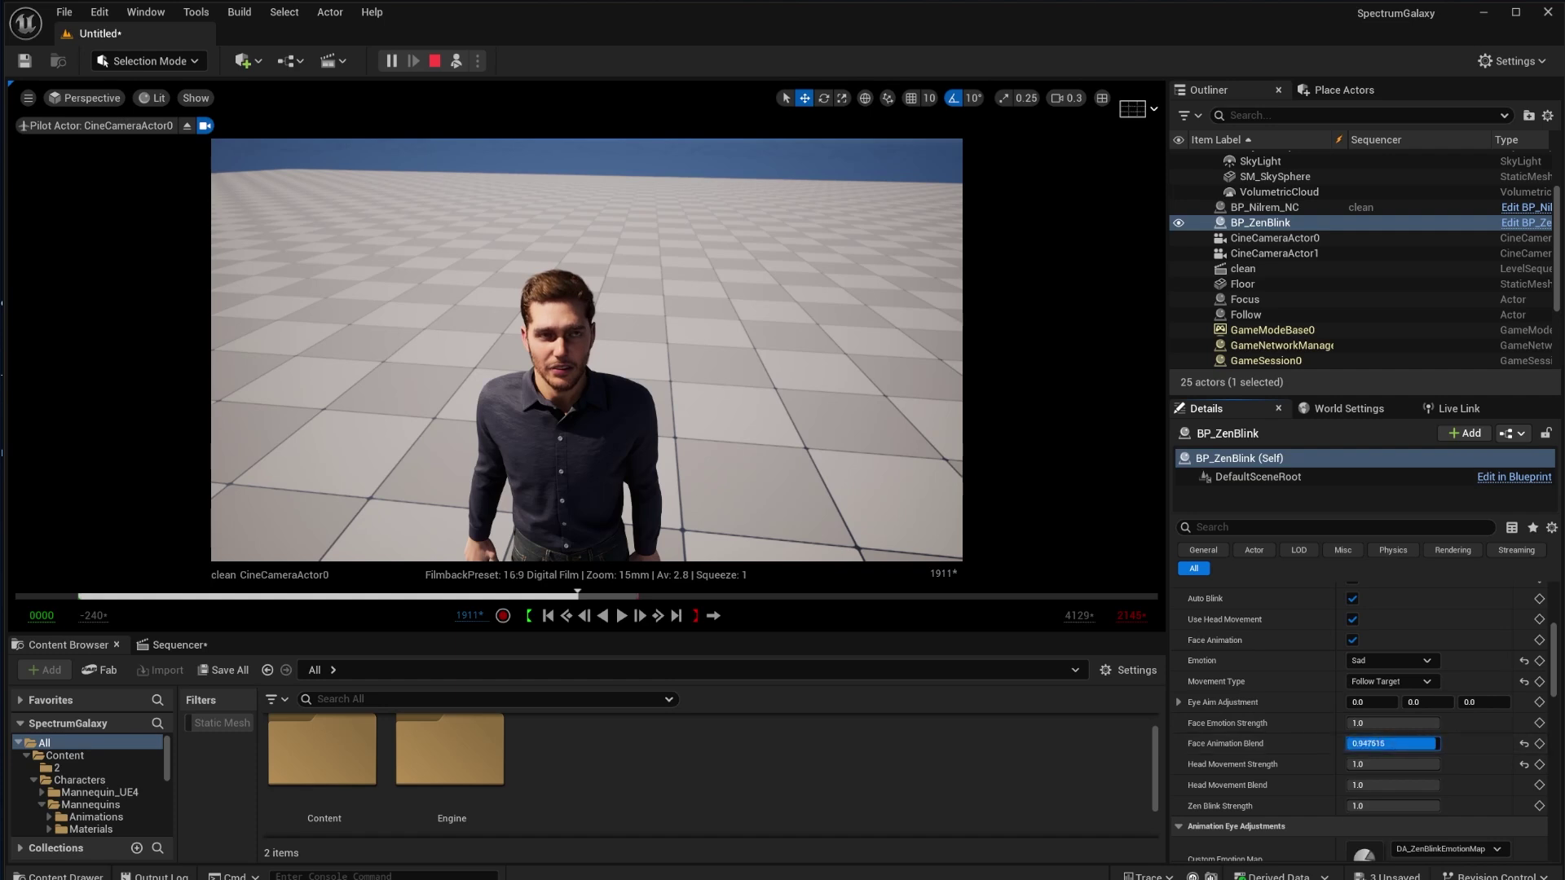
pyautogui.write('1')
pyautogui.press('Return')
# Try Annoyed with Face Emotion Strength near zero and Face Animation Blend around 0.66, then 0.37
pyautogui.click(1386, 660)
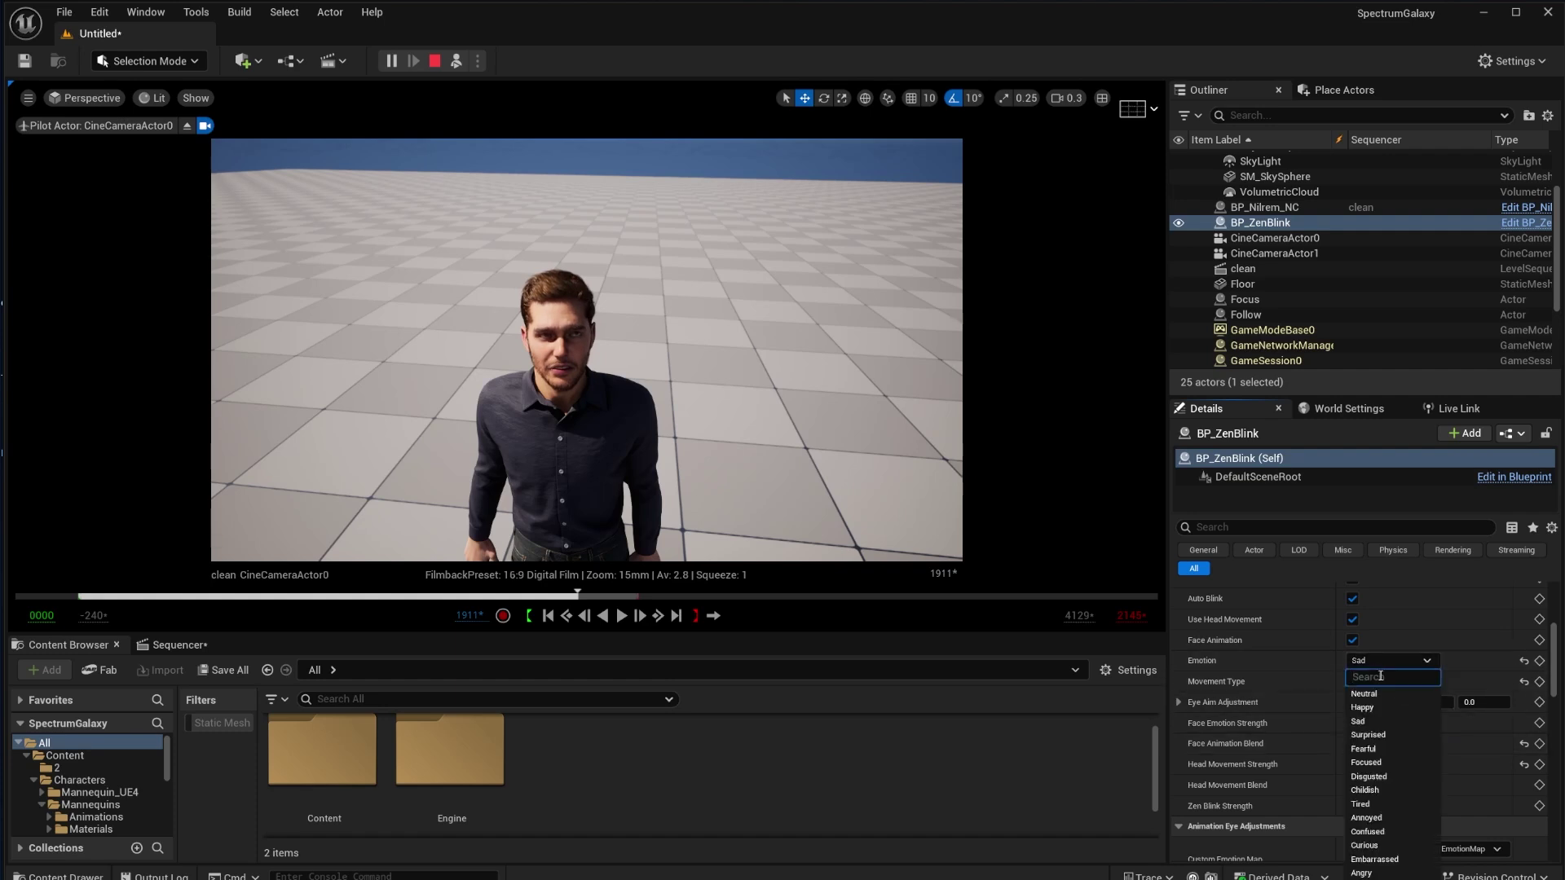
pyautogui.click(1378, 818)
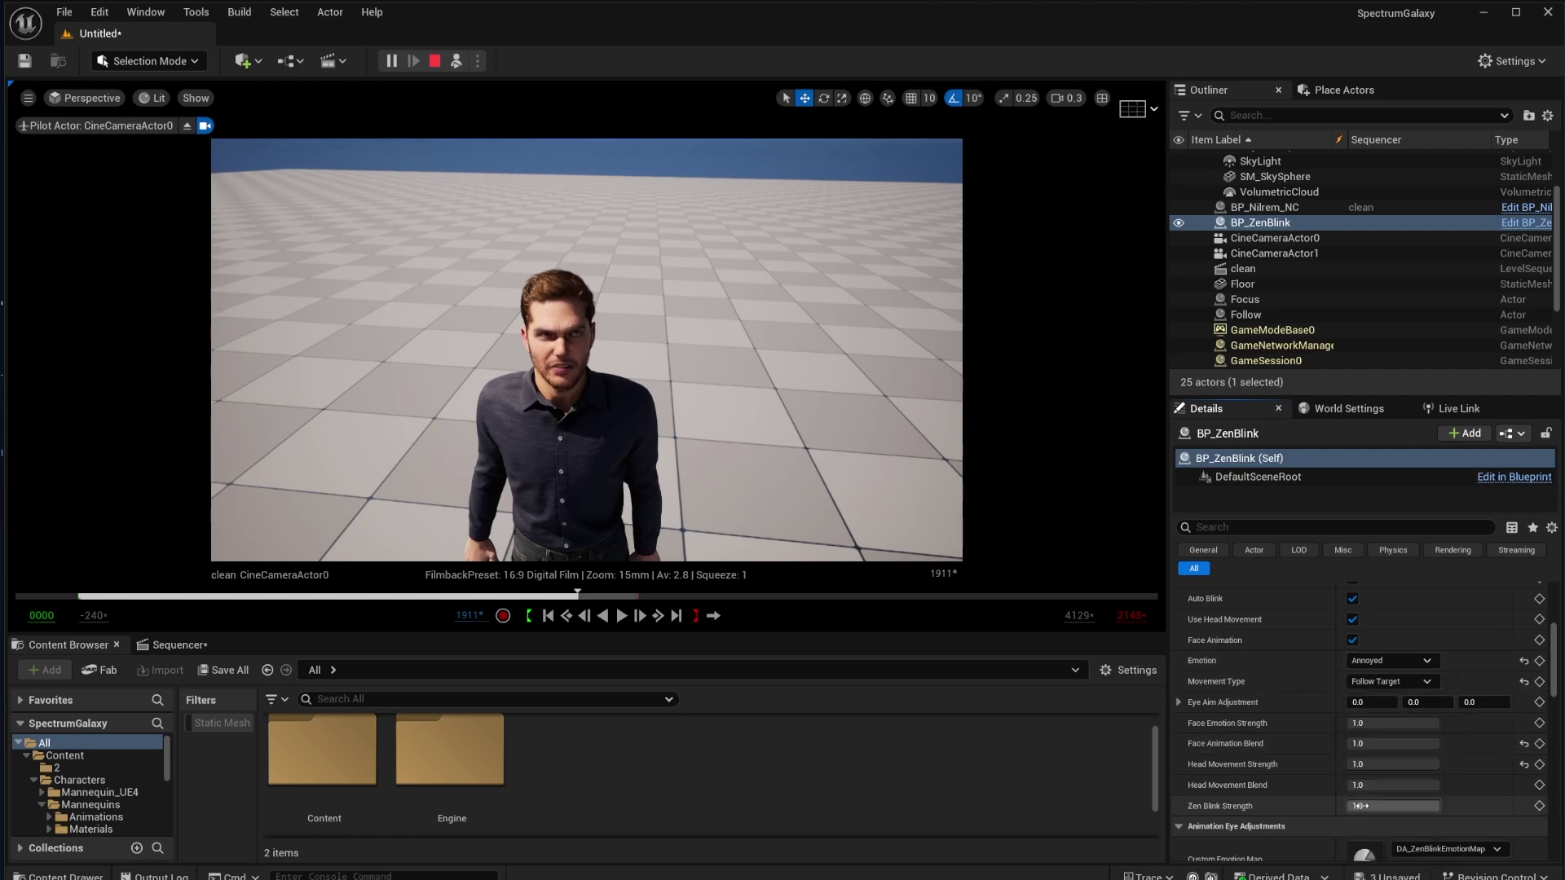
pyautogui.moveTo(1414, 723)
pyautogui.mouseDown()
pyautogui.moveTo(1357, 723)
pyautogui.moveTo(1426, 723)
pyautogui.moveTo(1404, 720)
pyautogui.moveTo(1434, 743)
pyautogui.moveTo(1377, 744)
pyautogui.moveTo(1439, 744)
pyautogui.moveTo(1406, 740)
pyautogui.mouseUp()
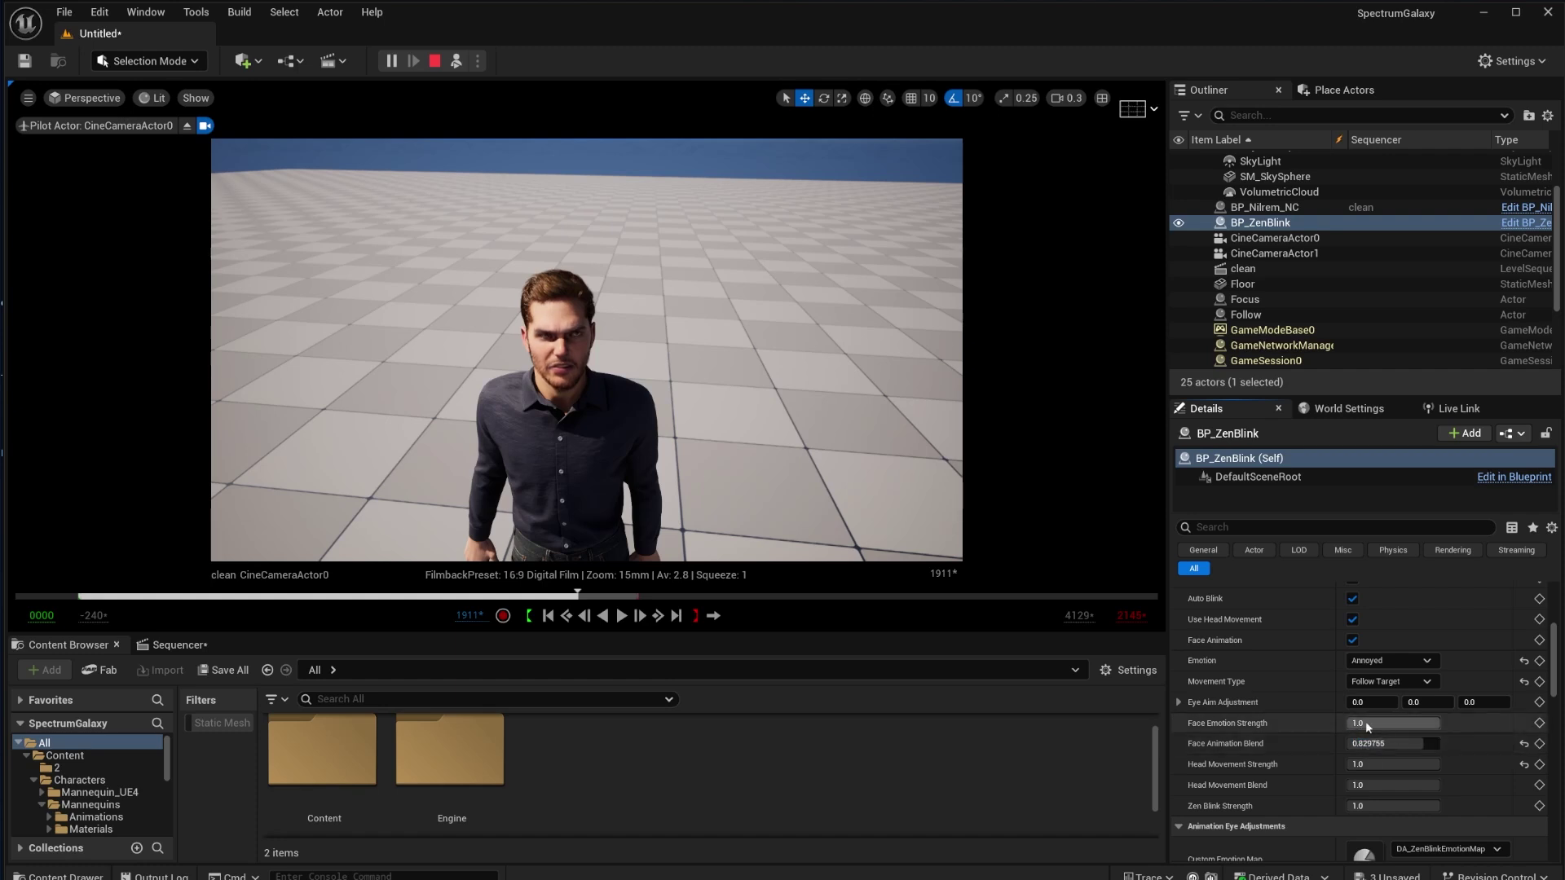
pyautogui.moveTo(1427, 743); pyautogui.dragTo(1390, 743)
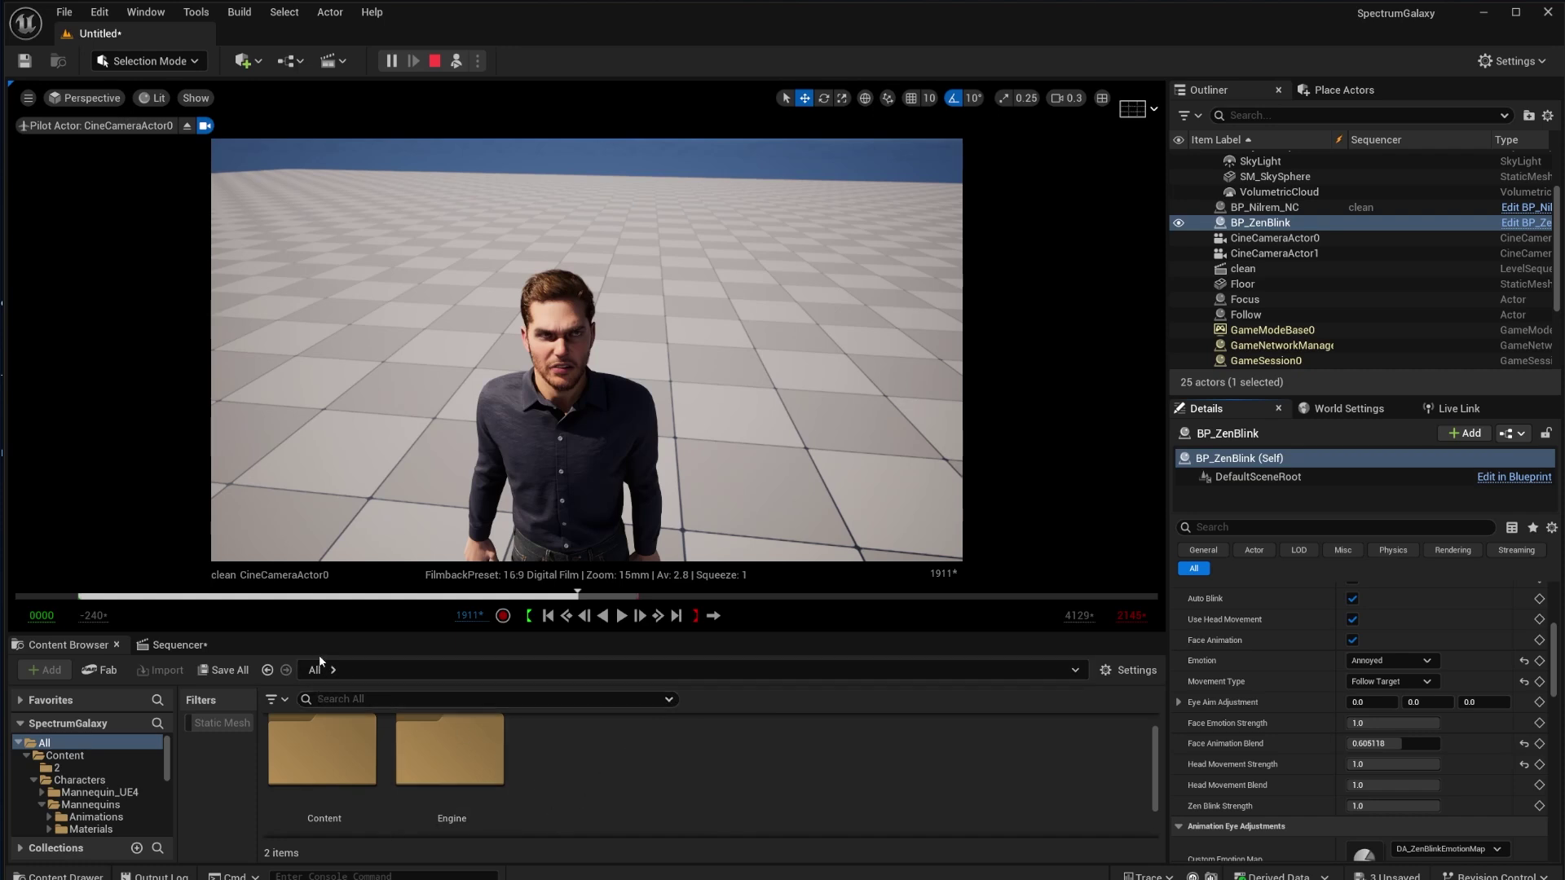
pyautogui.moveTo(1386, 743)
pyautogui.mouseDown()
pyautogui.moveTo(1364, 743)
pyautogui.moveTo(1396, 744)
pyautogui.mouseUp()
pyautogui.click(1364, 743)
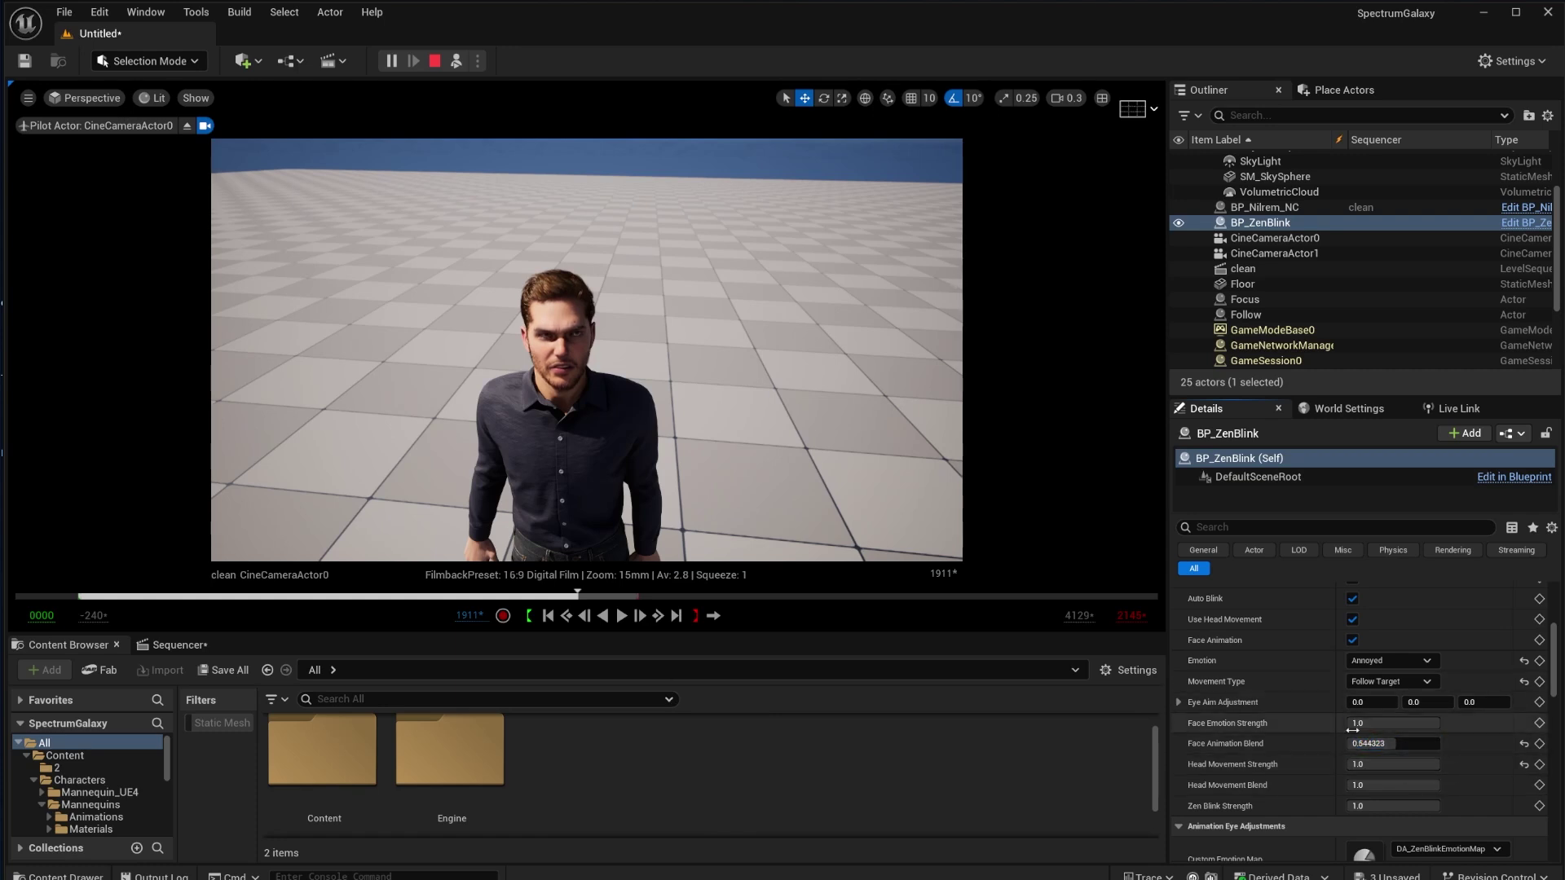
pyautogui.scroll(3, 1338, 807)
pyautogui.scroll(-6, 1338, 807)
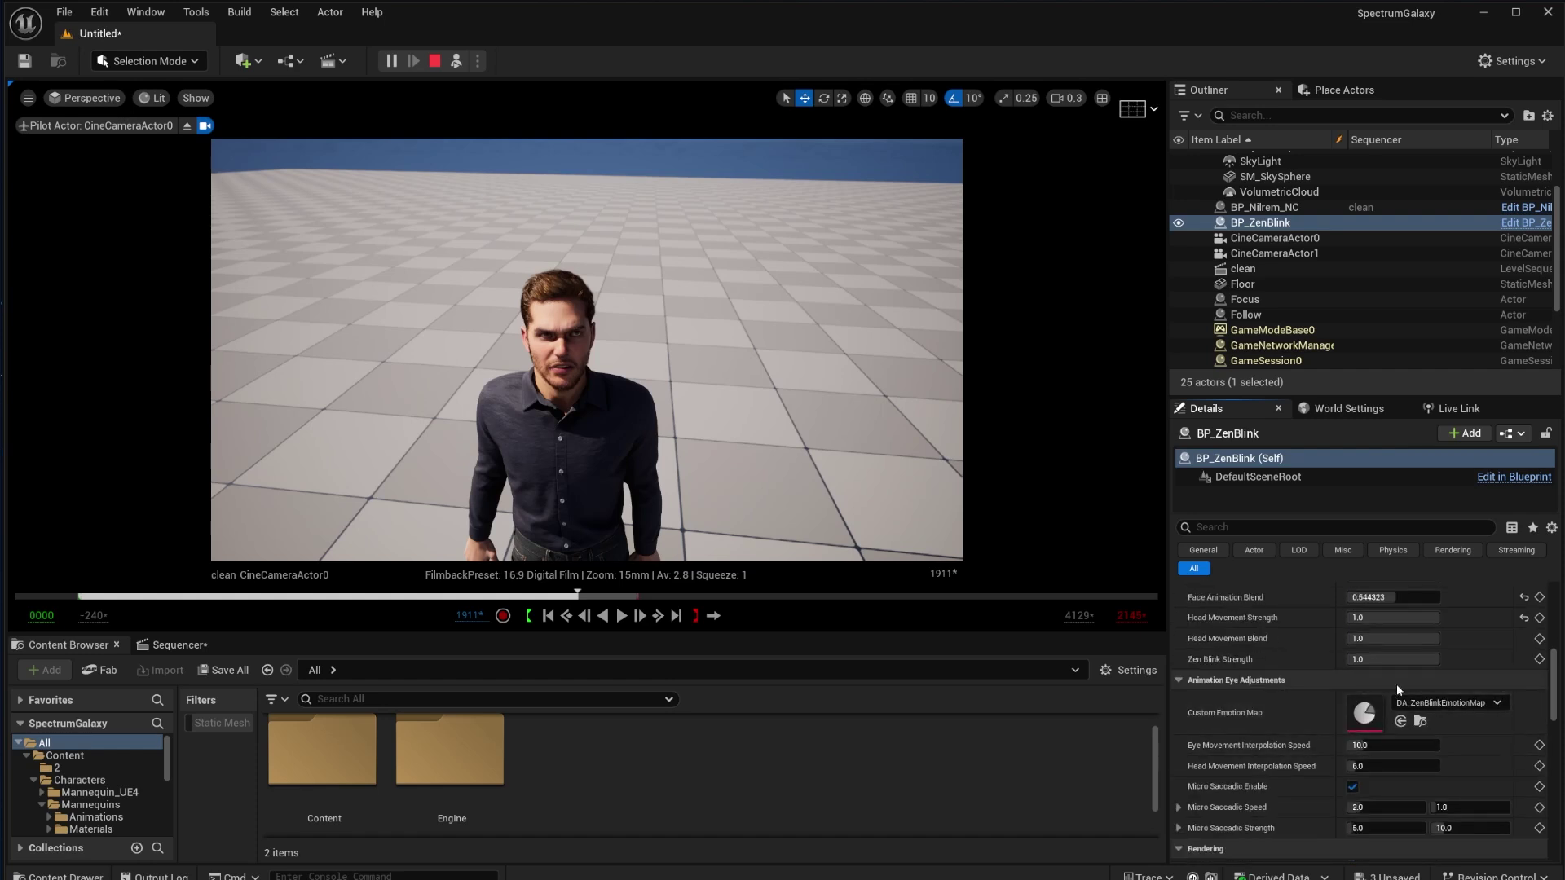
pyautogui.scroll(5, 1341, 742)
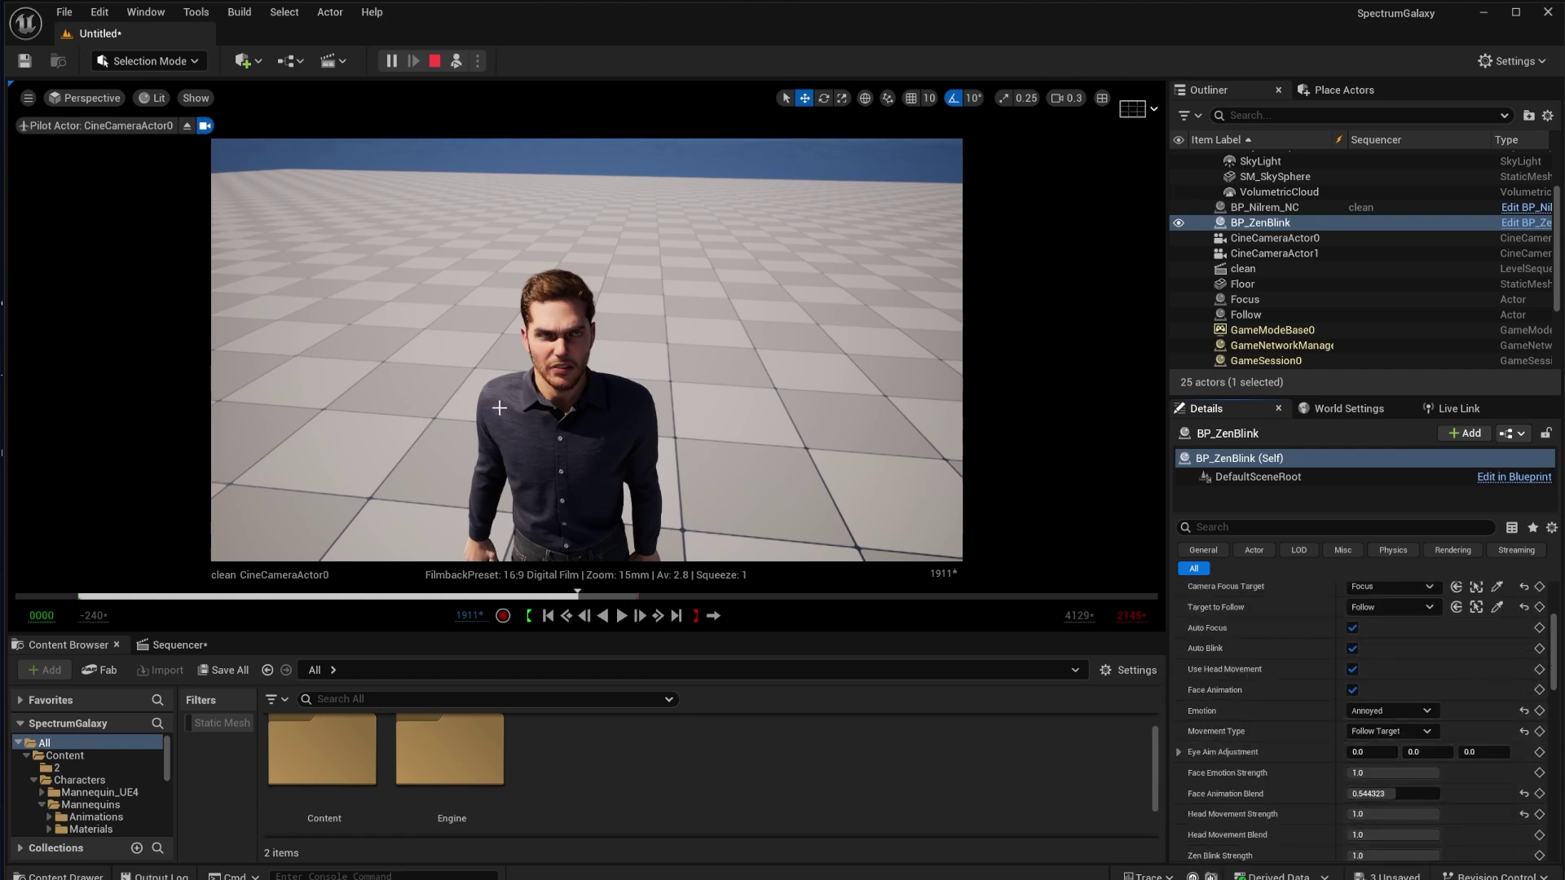
# Set the Emotion to Relaxed and raise Face Animation Blend to about 0.92
pyautogui.click(1406, 710)
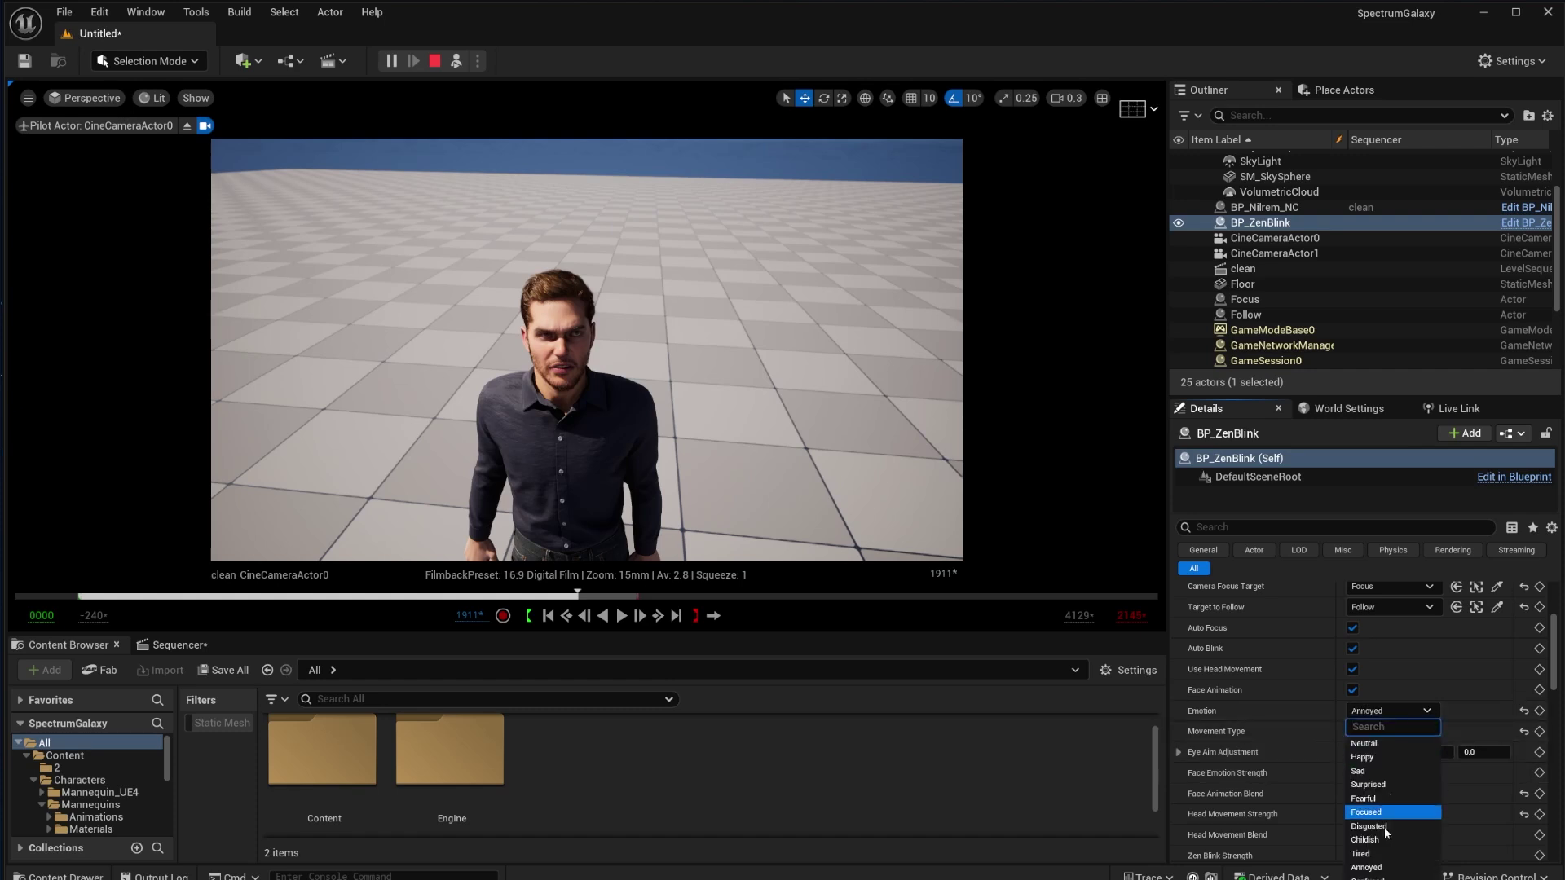
pyautogui.click(1378, 872)
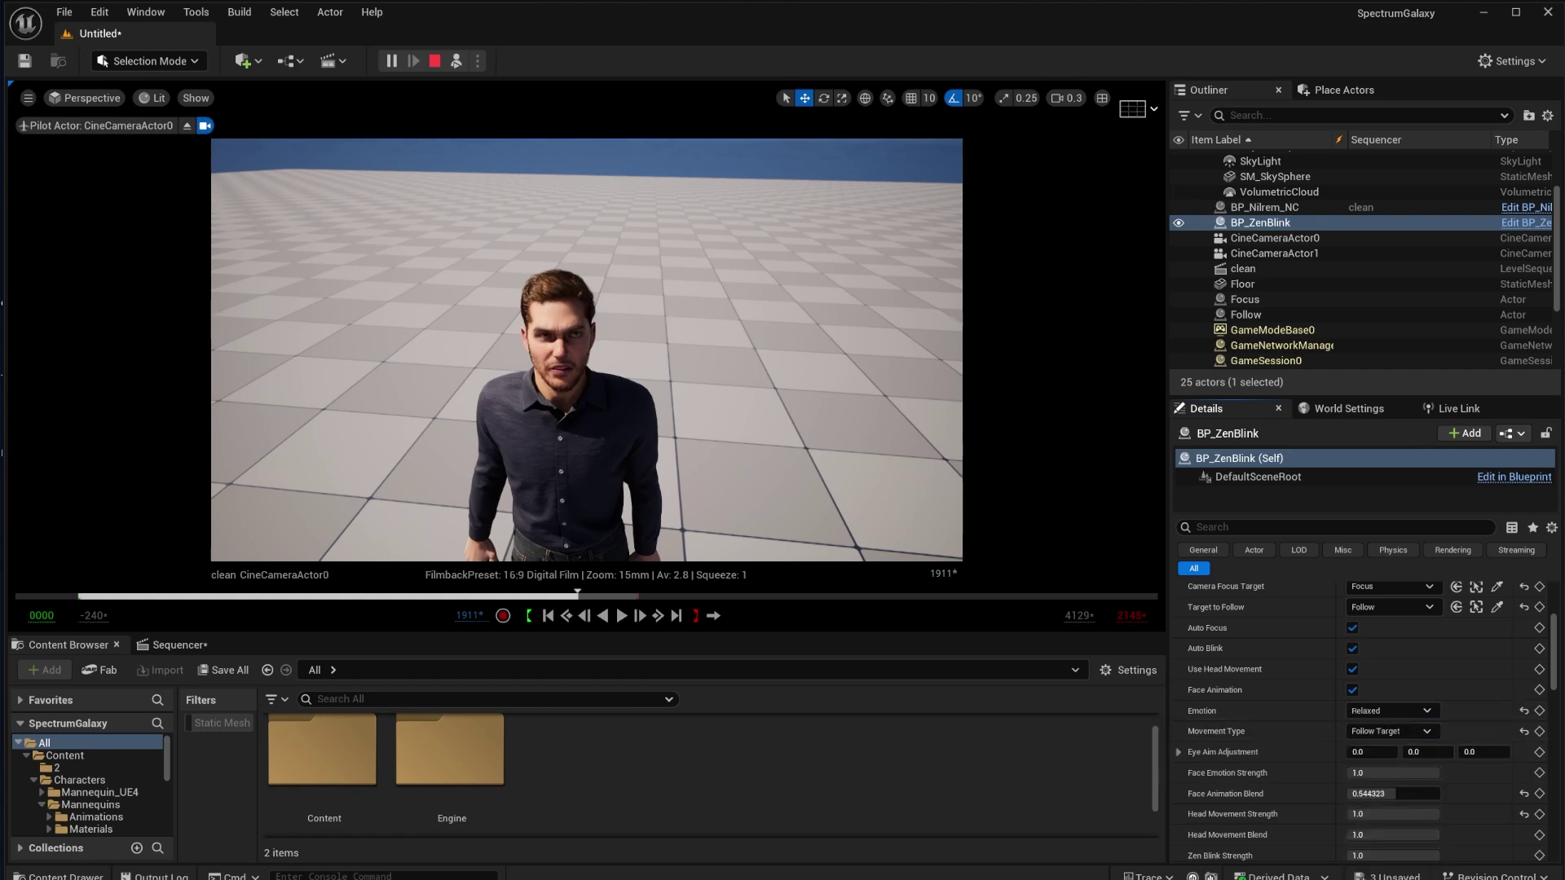
pyautogui.moveTo(1378, 794)
pyautogui.mouseDown()
pyautogui.moveTo(1418, 793)
pyautogui.moveTo(1402, 800)
pyautogui.mouseUp()
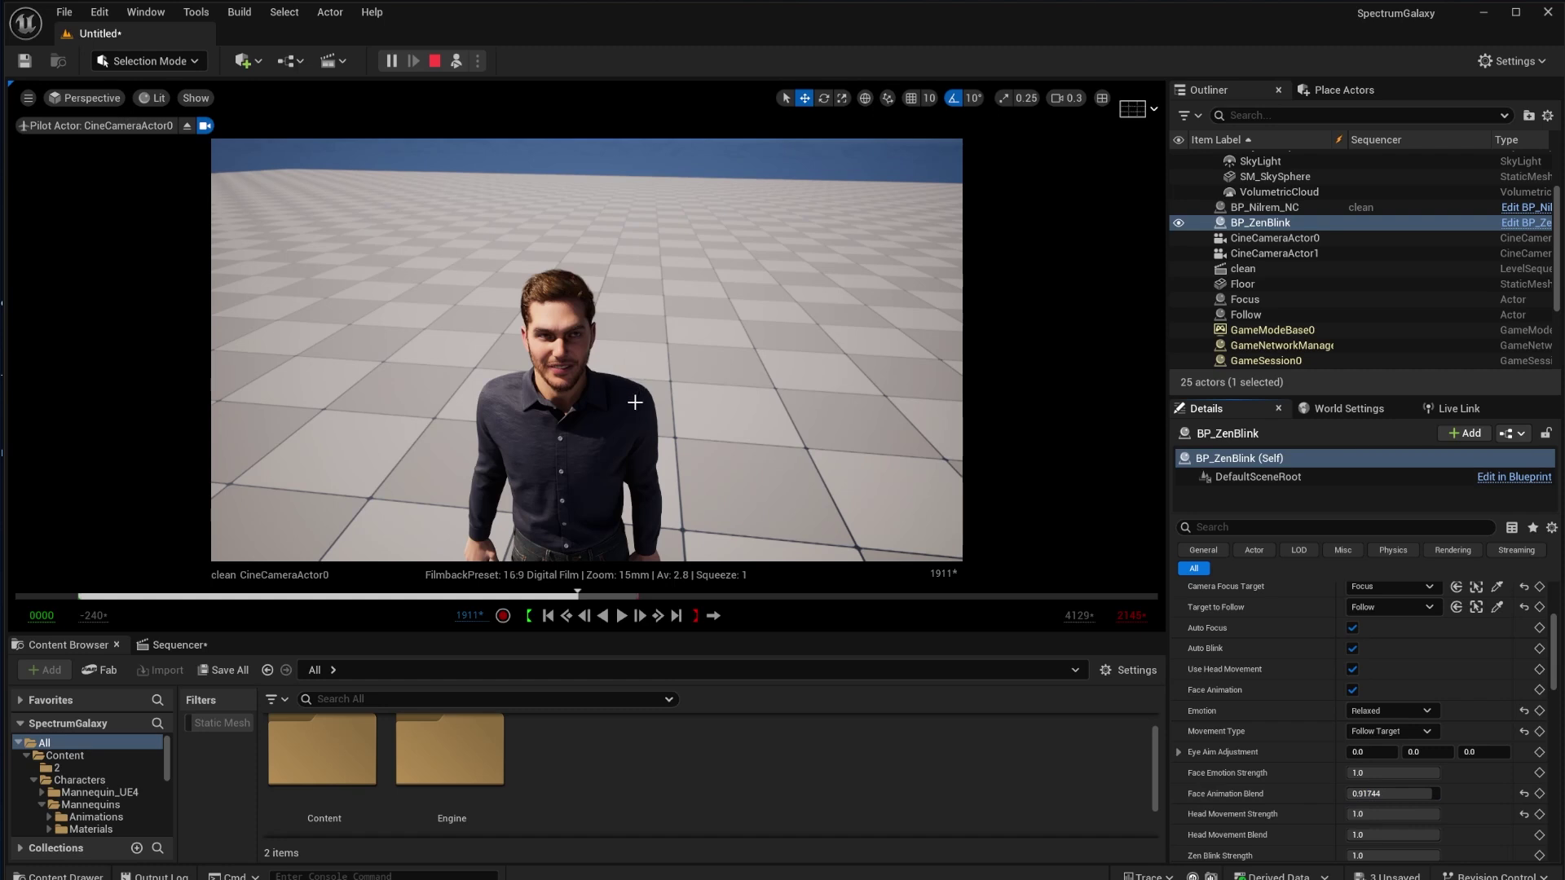
pyautogui.scroll(-4, 1376, 745)
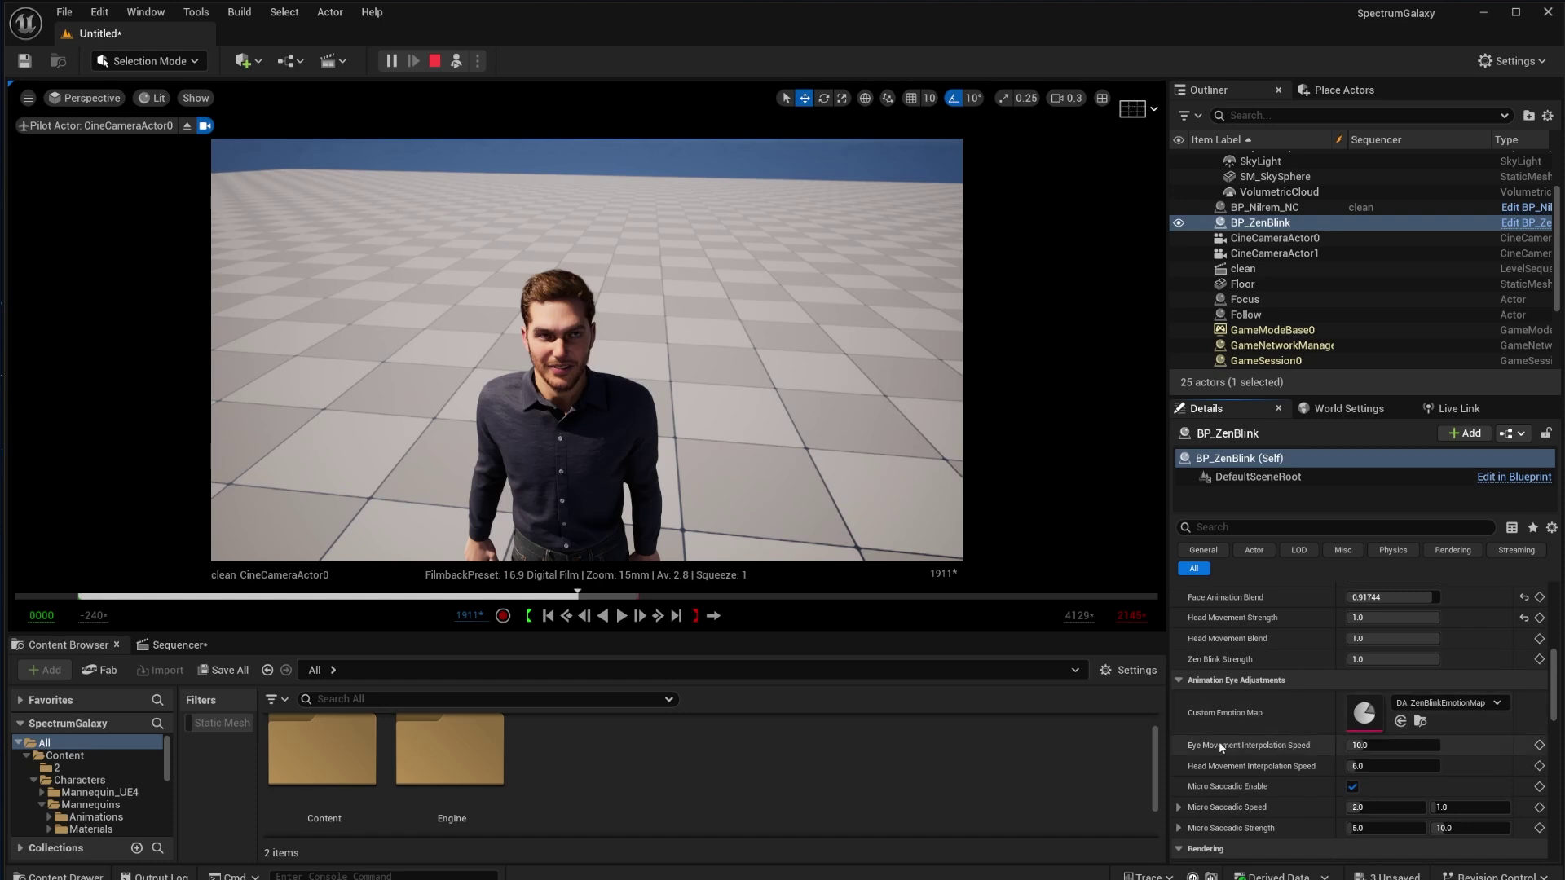
# Open DA_ZenBlinkEmotionMap and scroll to the Relaxed blink settings
pyautogui.doubleClick(1360, 716)
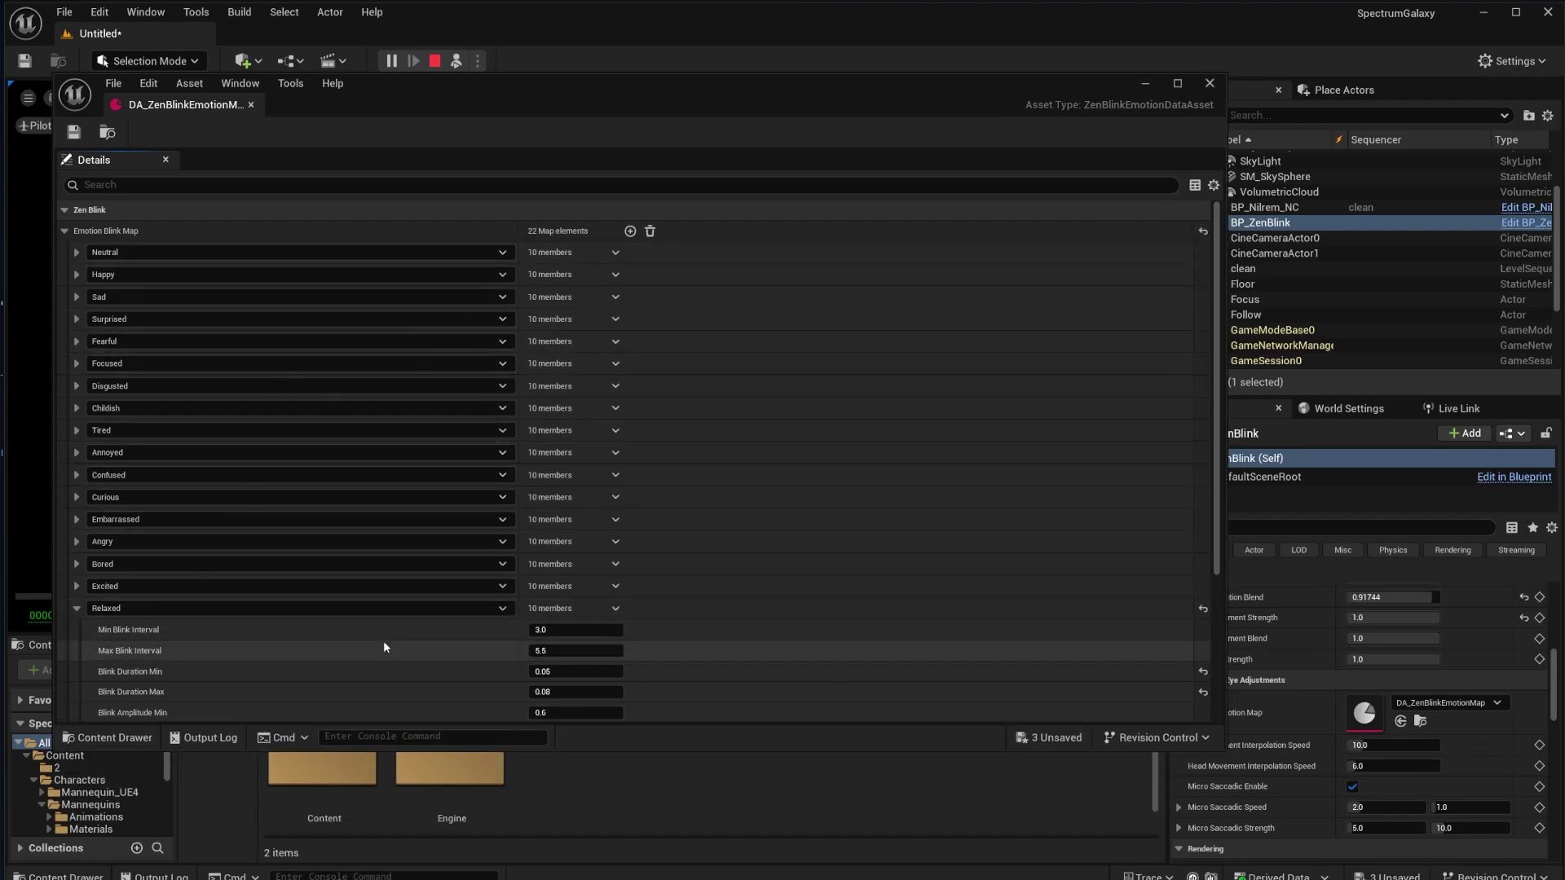
pyautogui.scroll(-2, 561, 639)
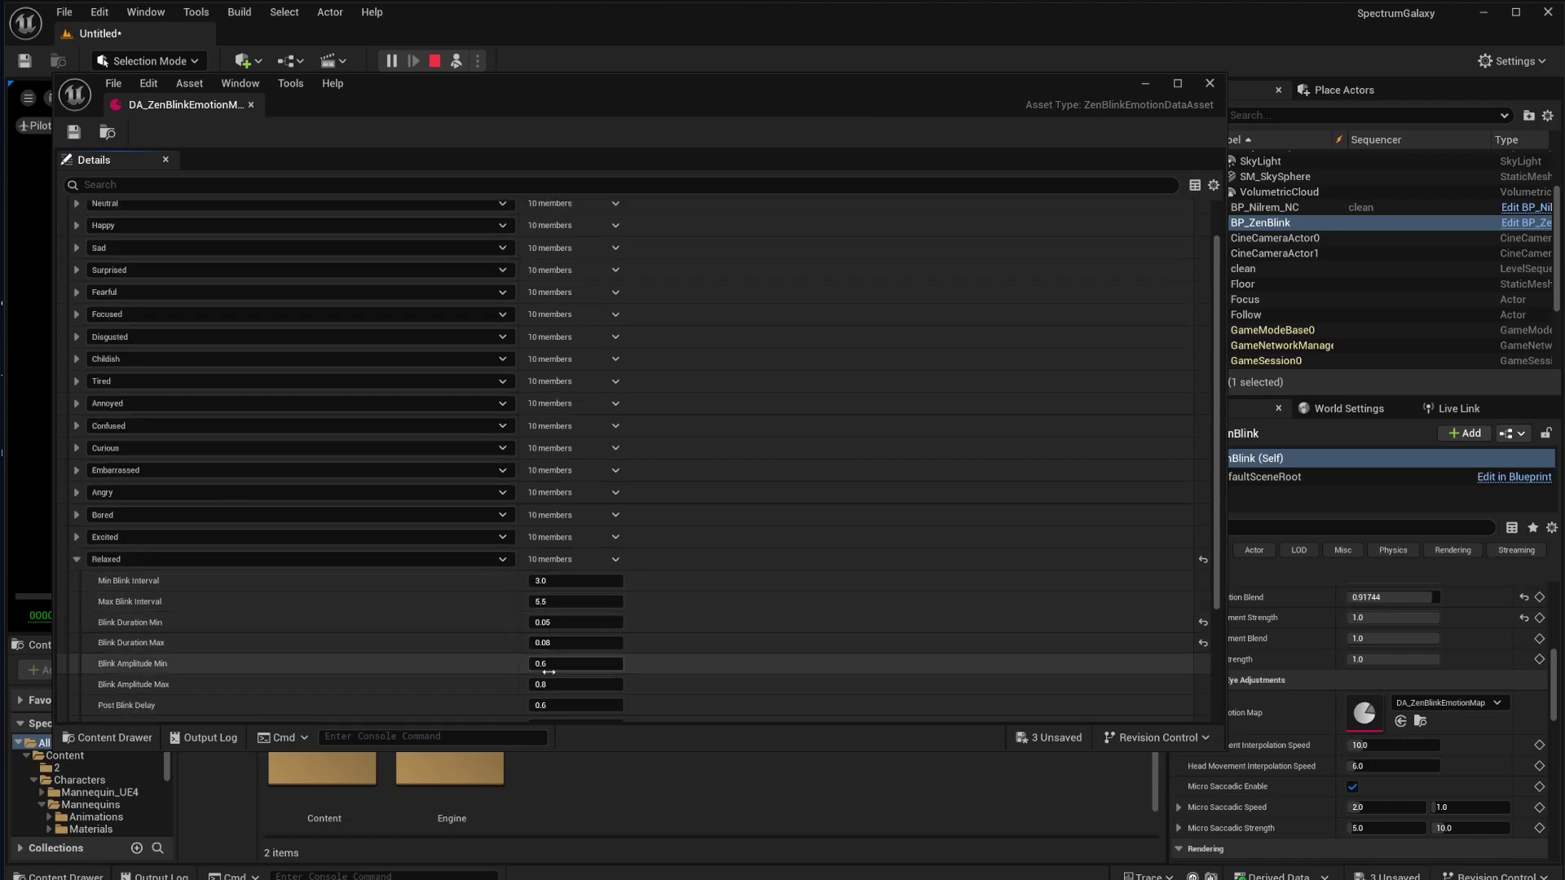
pyautogui.scroll(-4, 383, 616)
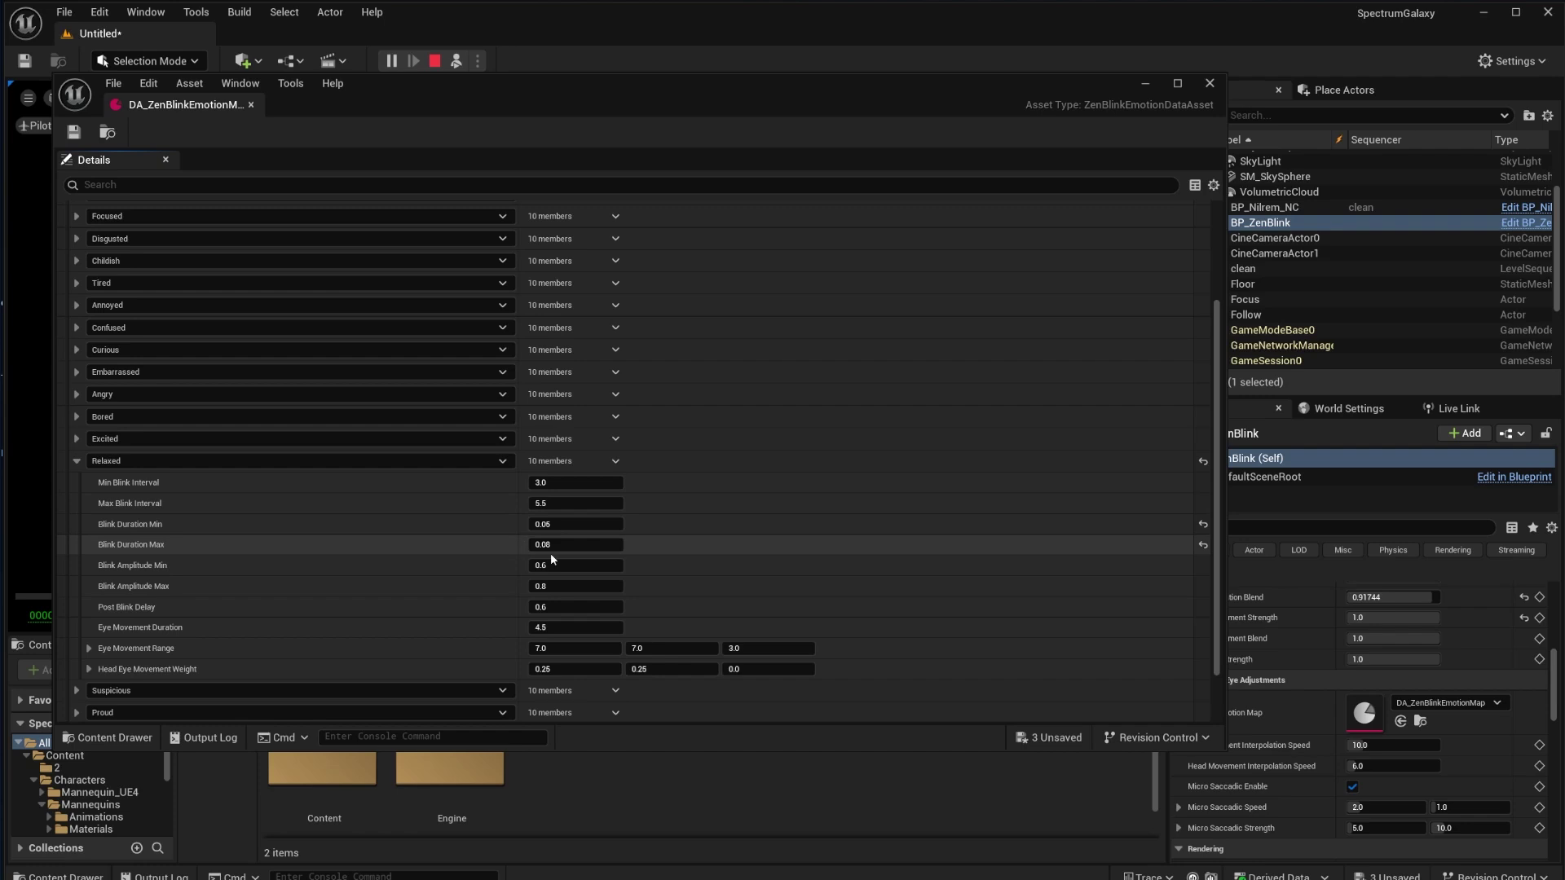
# Bring up Blink Amplitude Min's copy/paste menu, dismiss it, and minimize the emotion map editor
pyautogui.rightClick(572, 566)
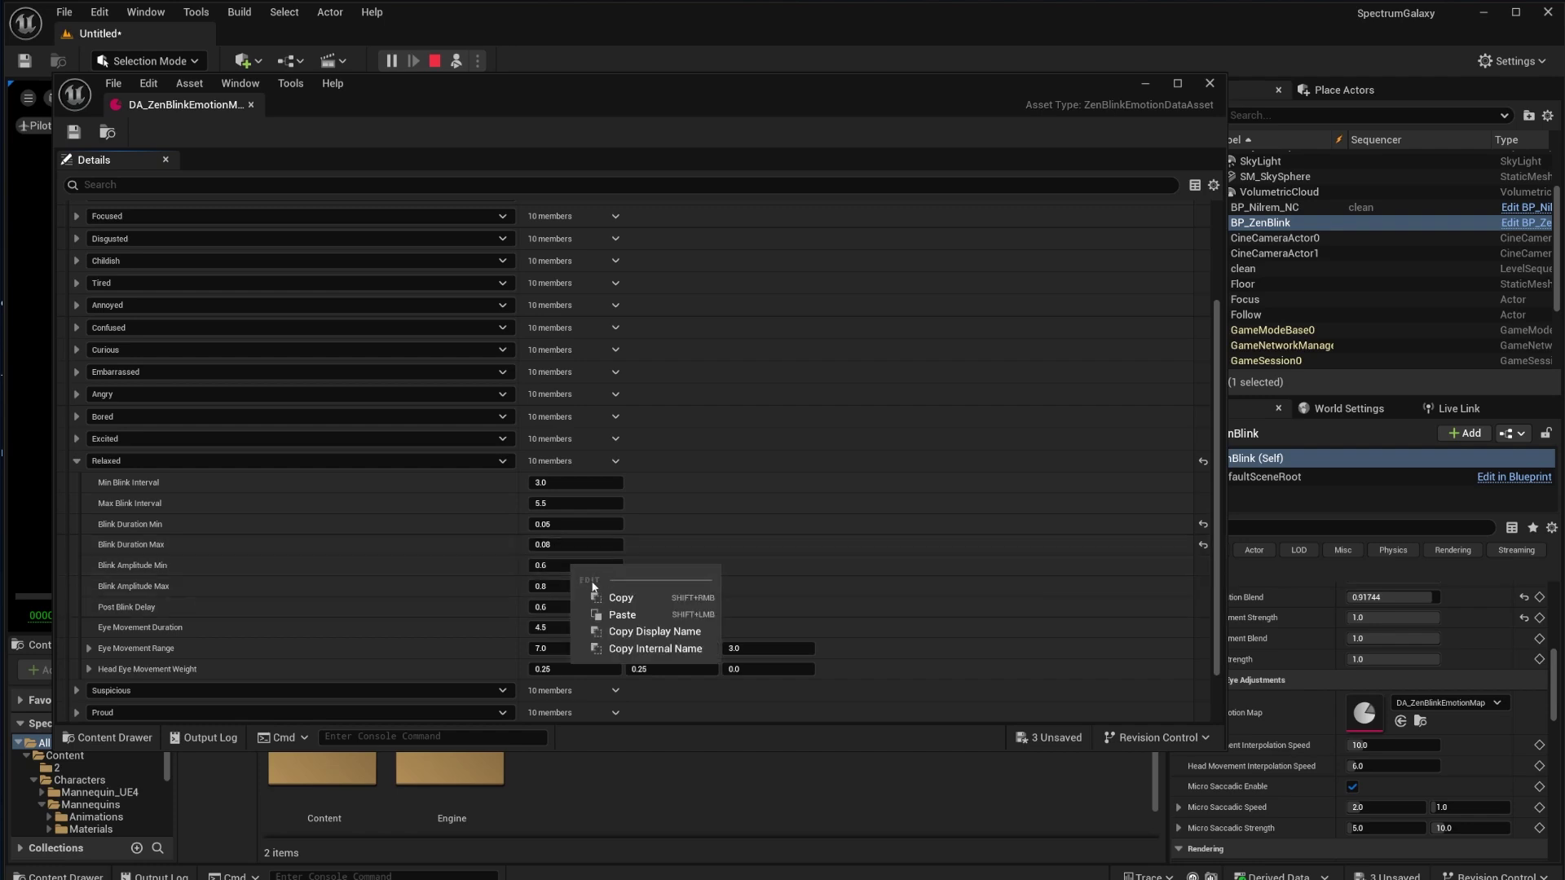
pyautogui.click(1146, 82)
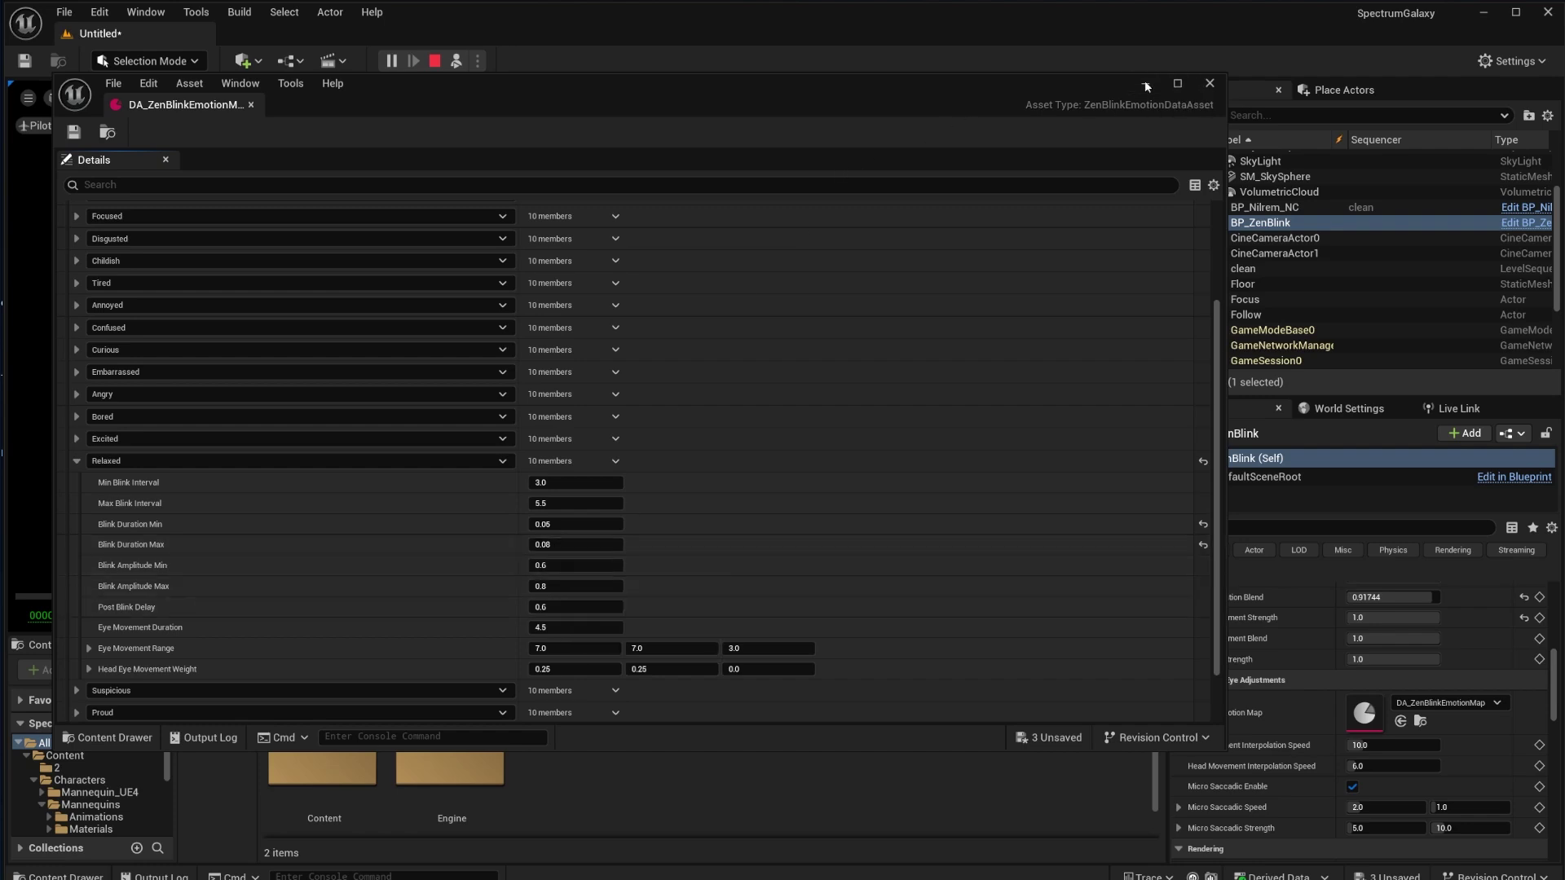
pyautogui.click(1145, 82)
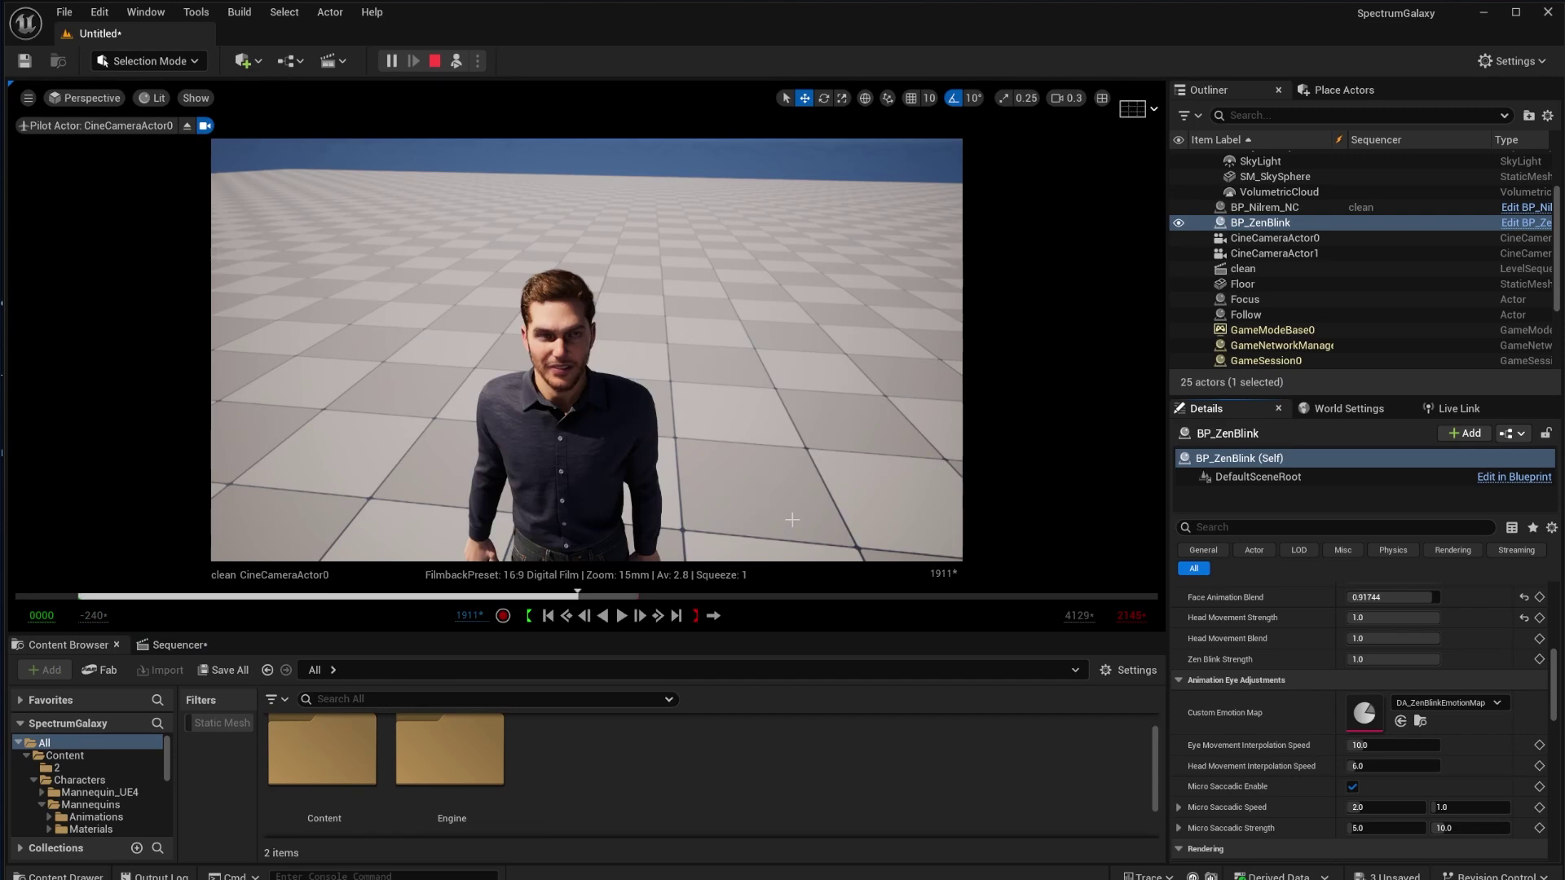
# Scroll through BP_ZenBlink's Details to review its emotion map and Micro Saccadic speed and strength settings
pyautogui.scroll(-3, 1456, 764)
pyautogui.scroll(4, 1415, 751)
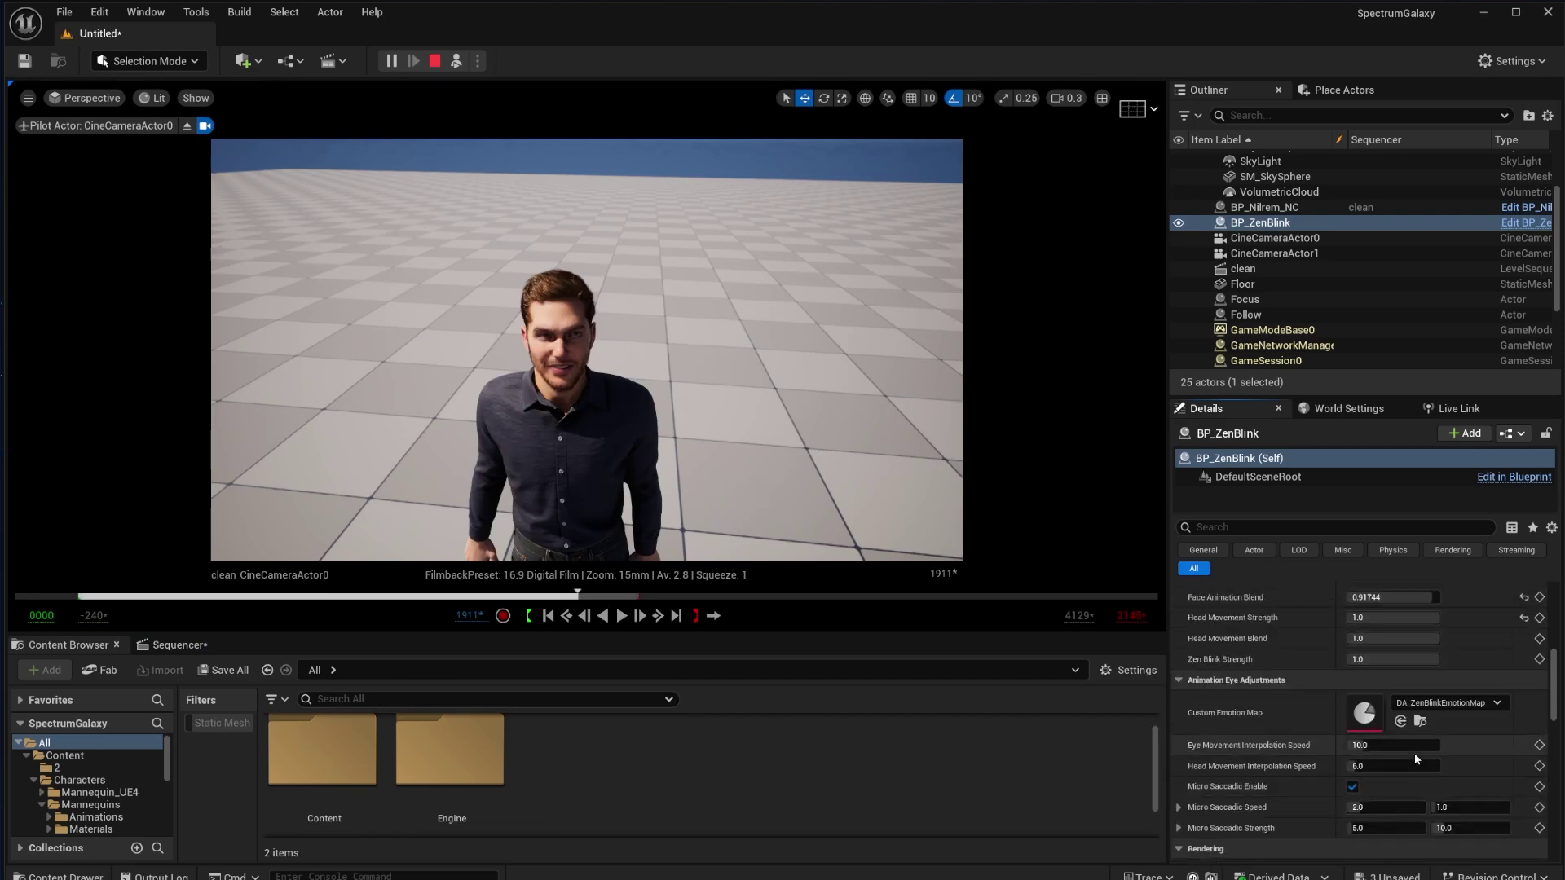
pyautogui.scroll(2, 1411, 756)
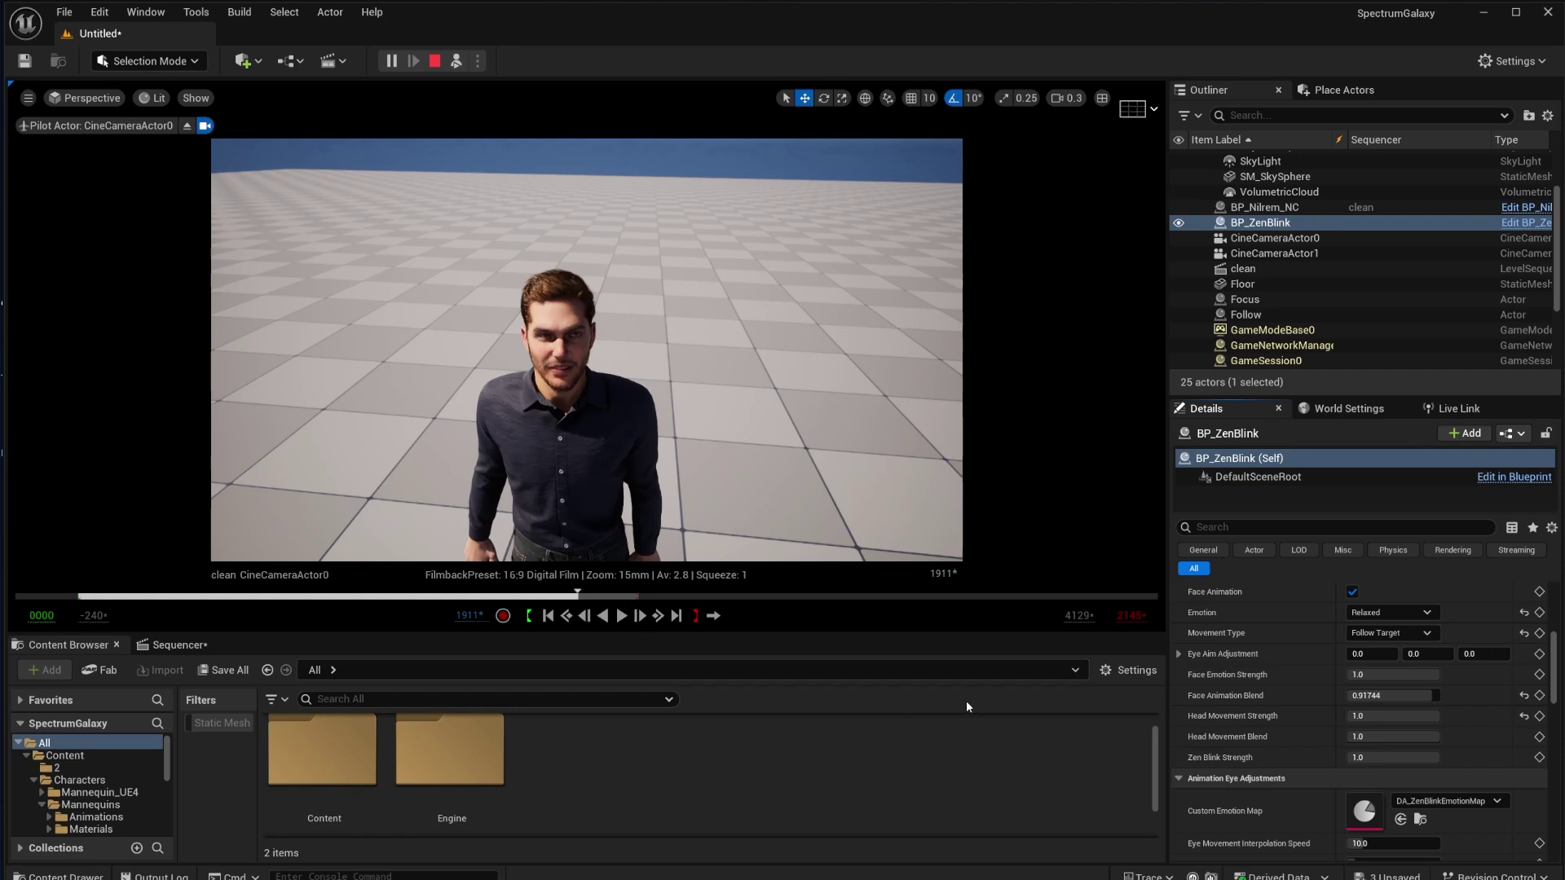
pyautogui.scroll(5, 1308, 687)
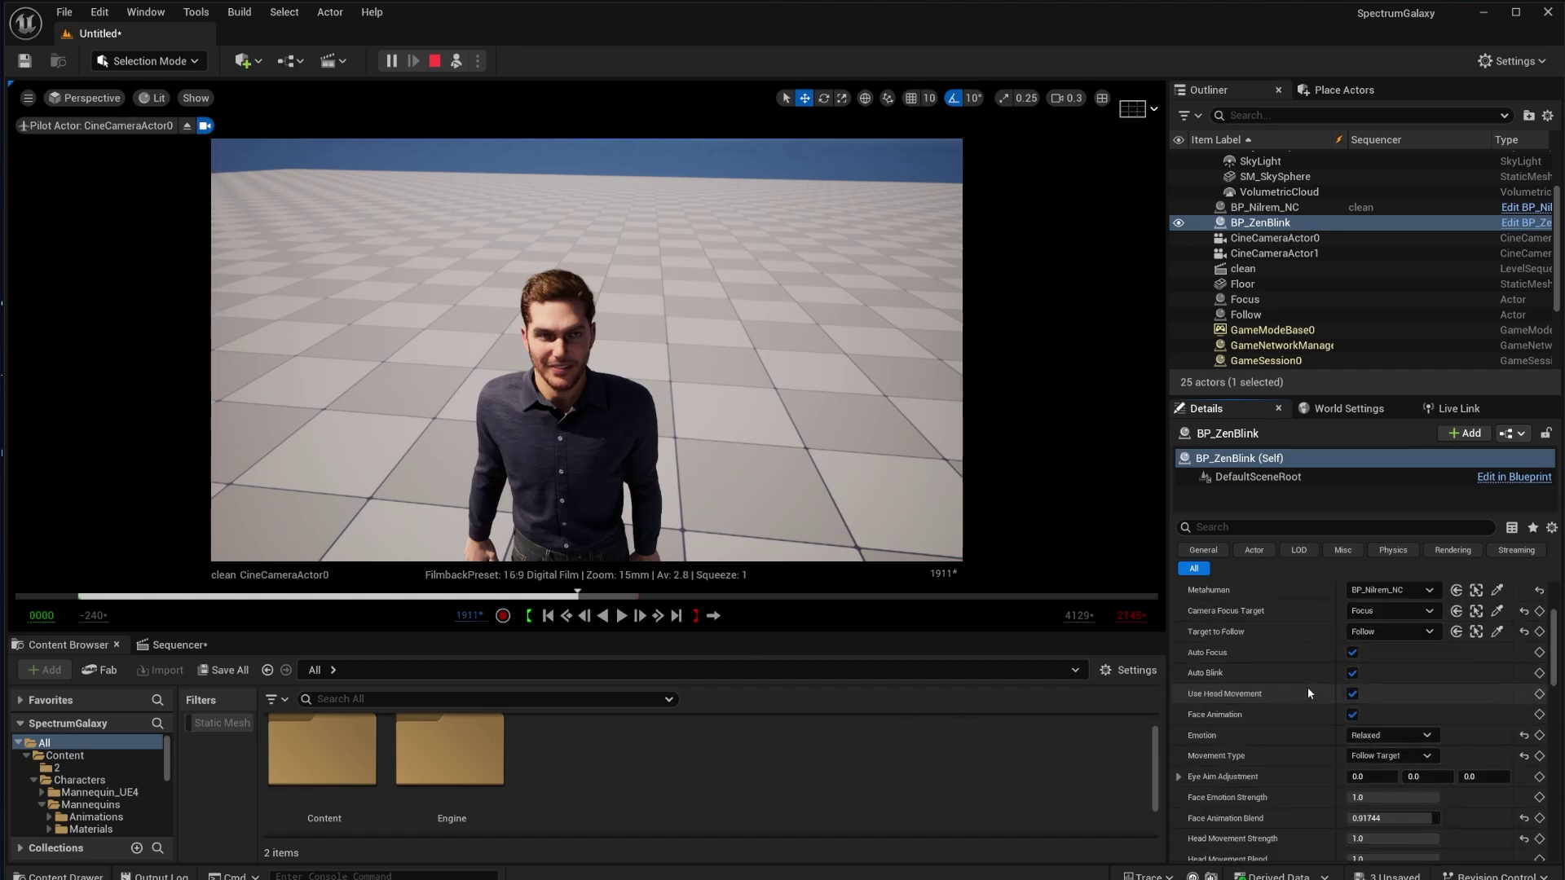
pyautogui.scroll(-3, 1300, 762)
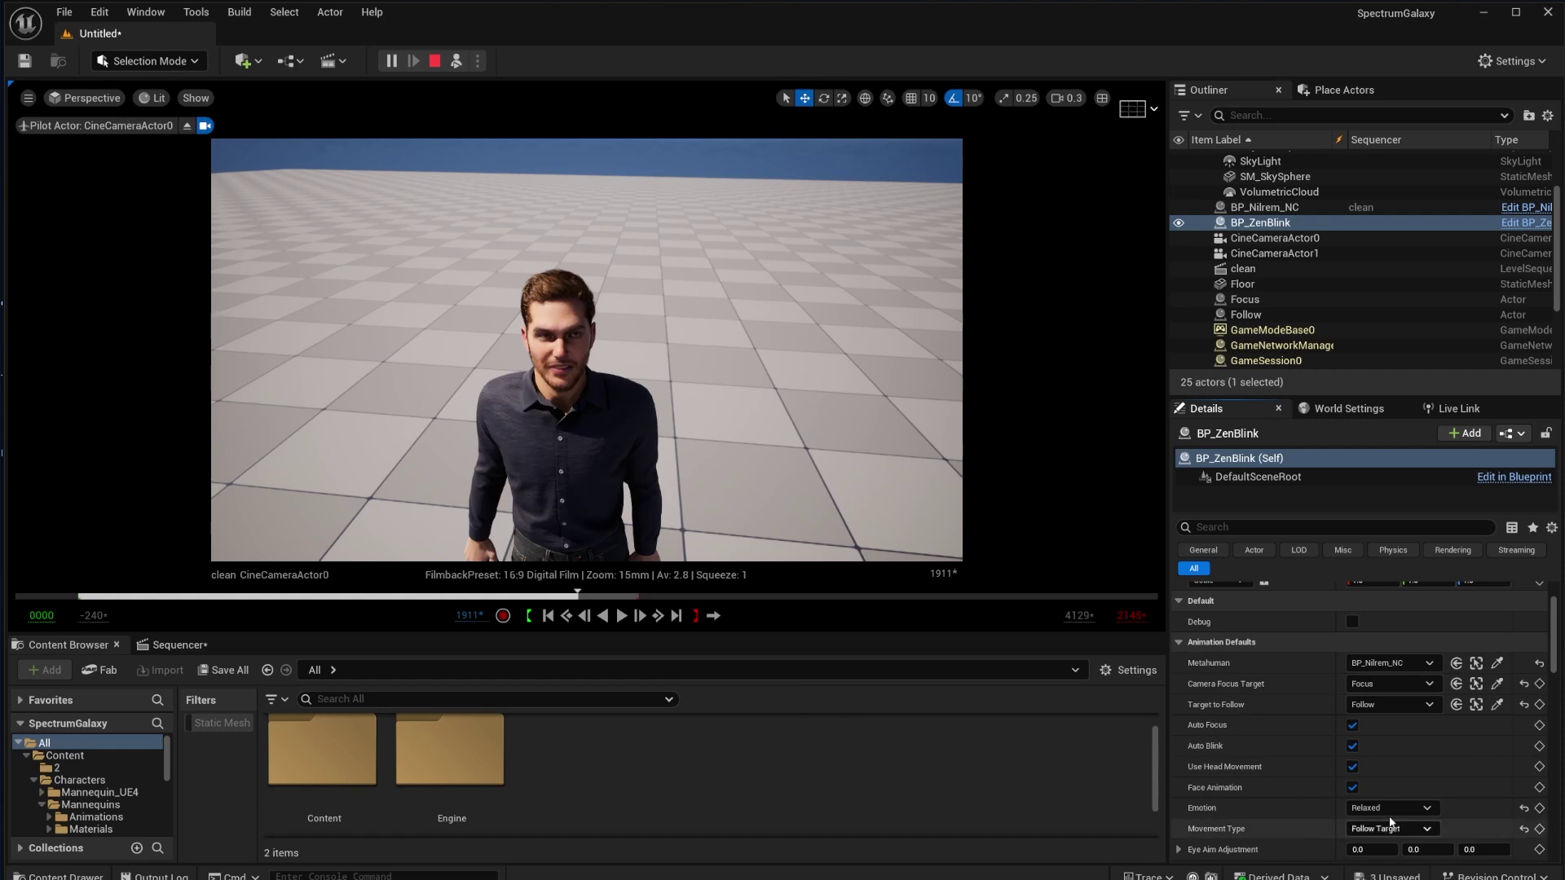
pyautogui.scroll(-2, 1294, 724)
pyautogui.scroll(-4, 1294, 724)
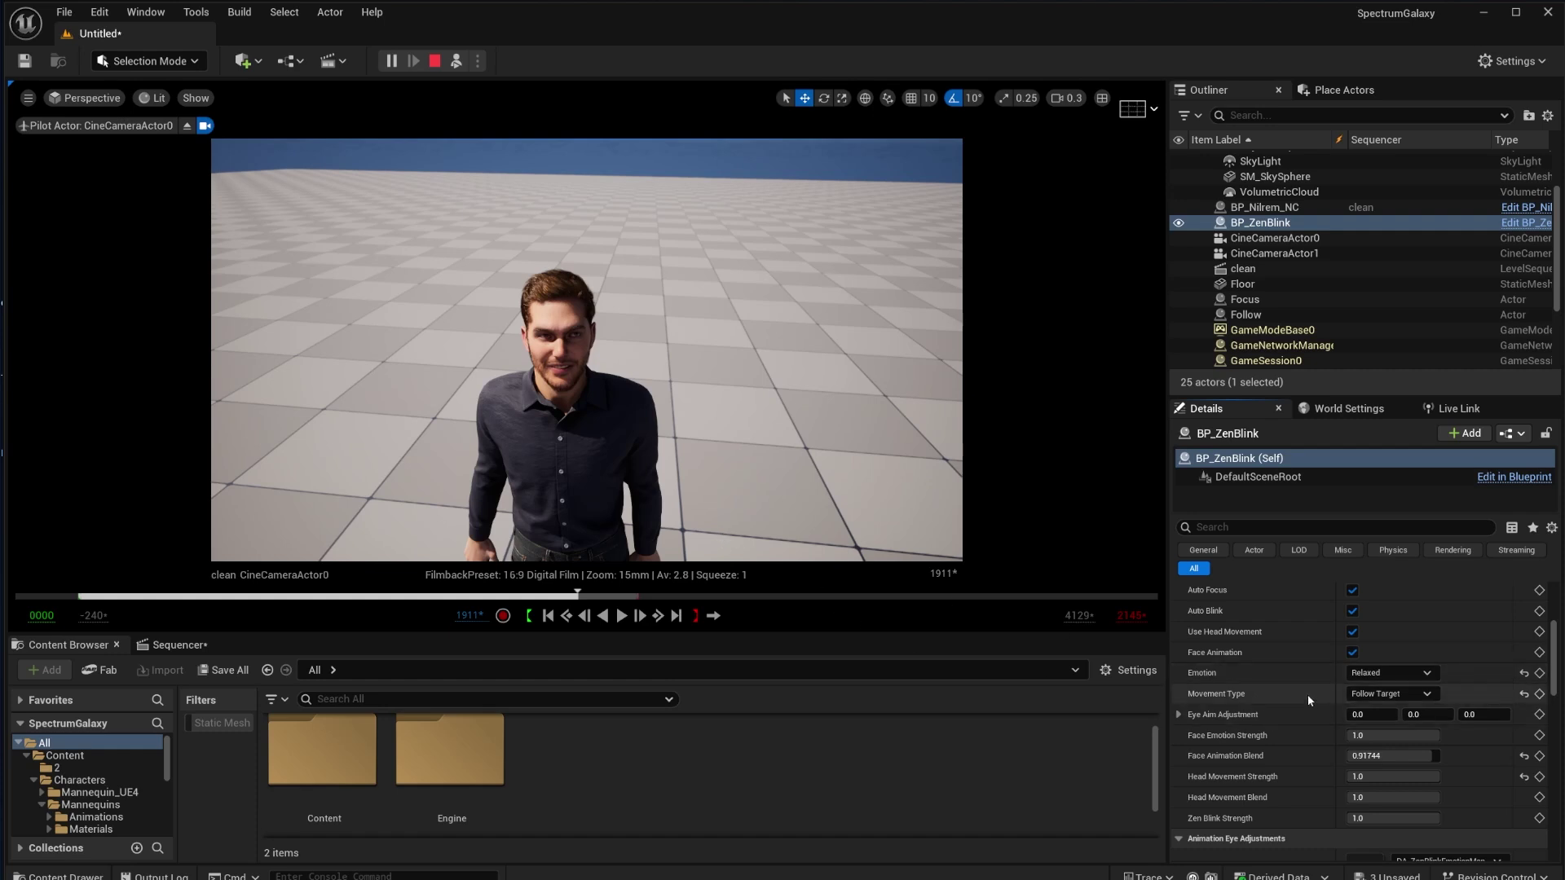
pyautogui.scroll(-3, 1305, 684)
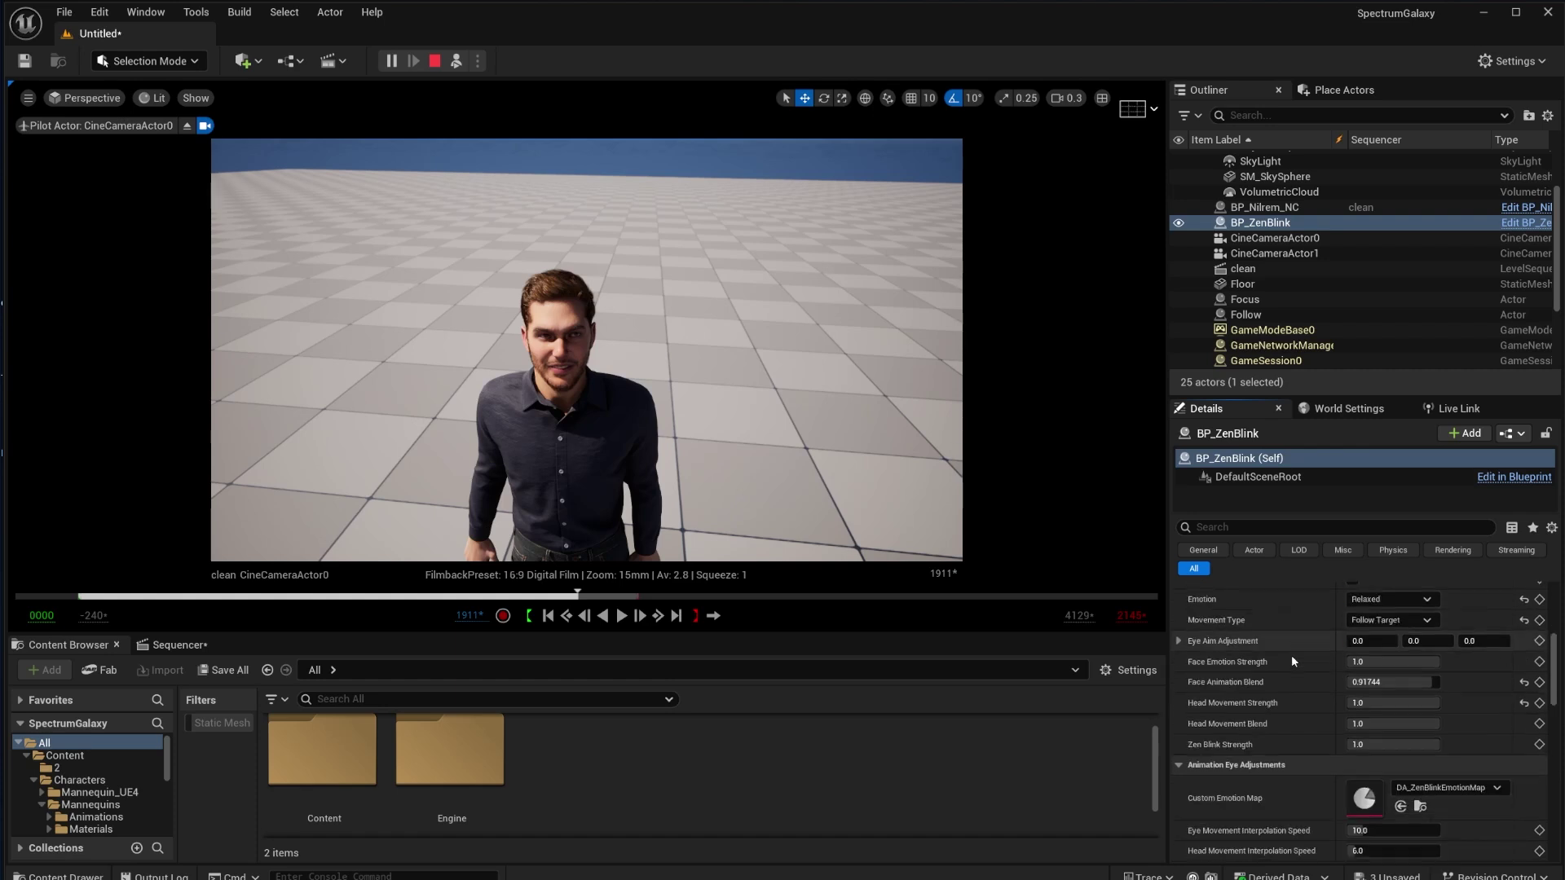
pyautogui.scroll(-3, 1295, 693)
pyautogui.scroll(3, 1296, 733)
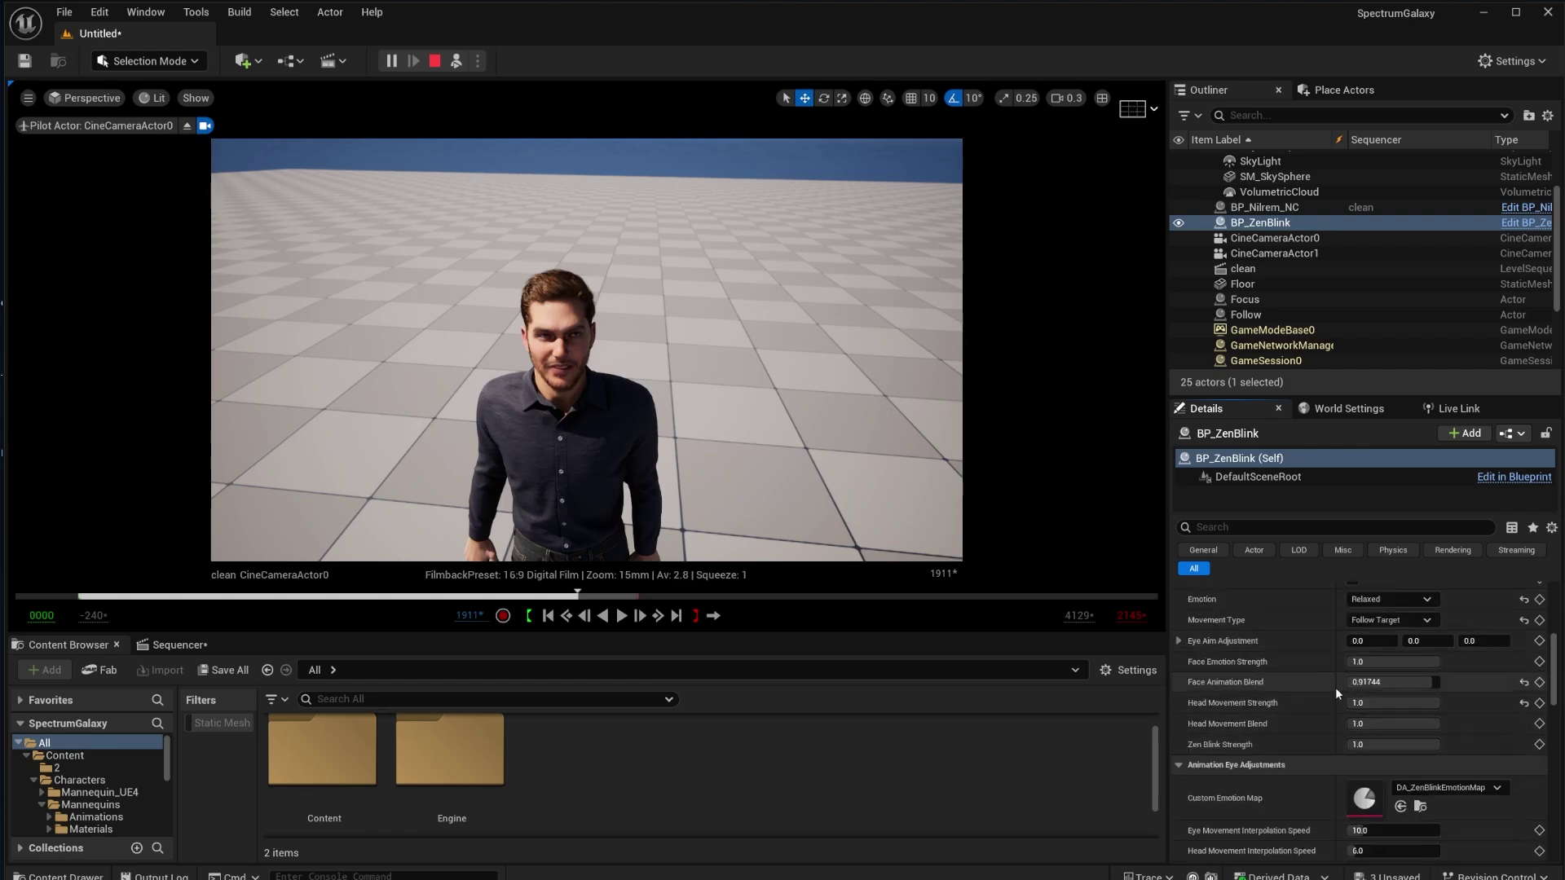
pyautogui.scroll(-5, 1317, 726)
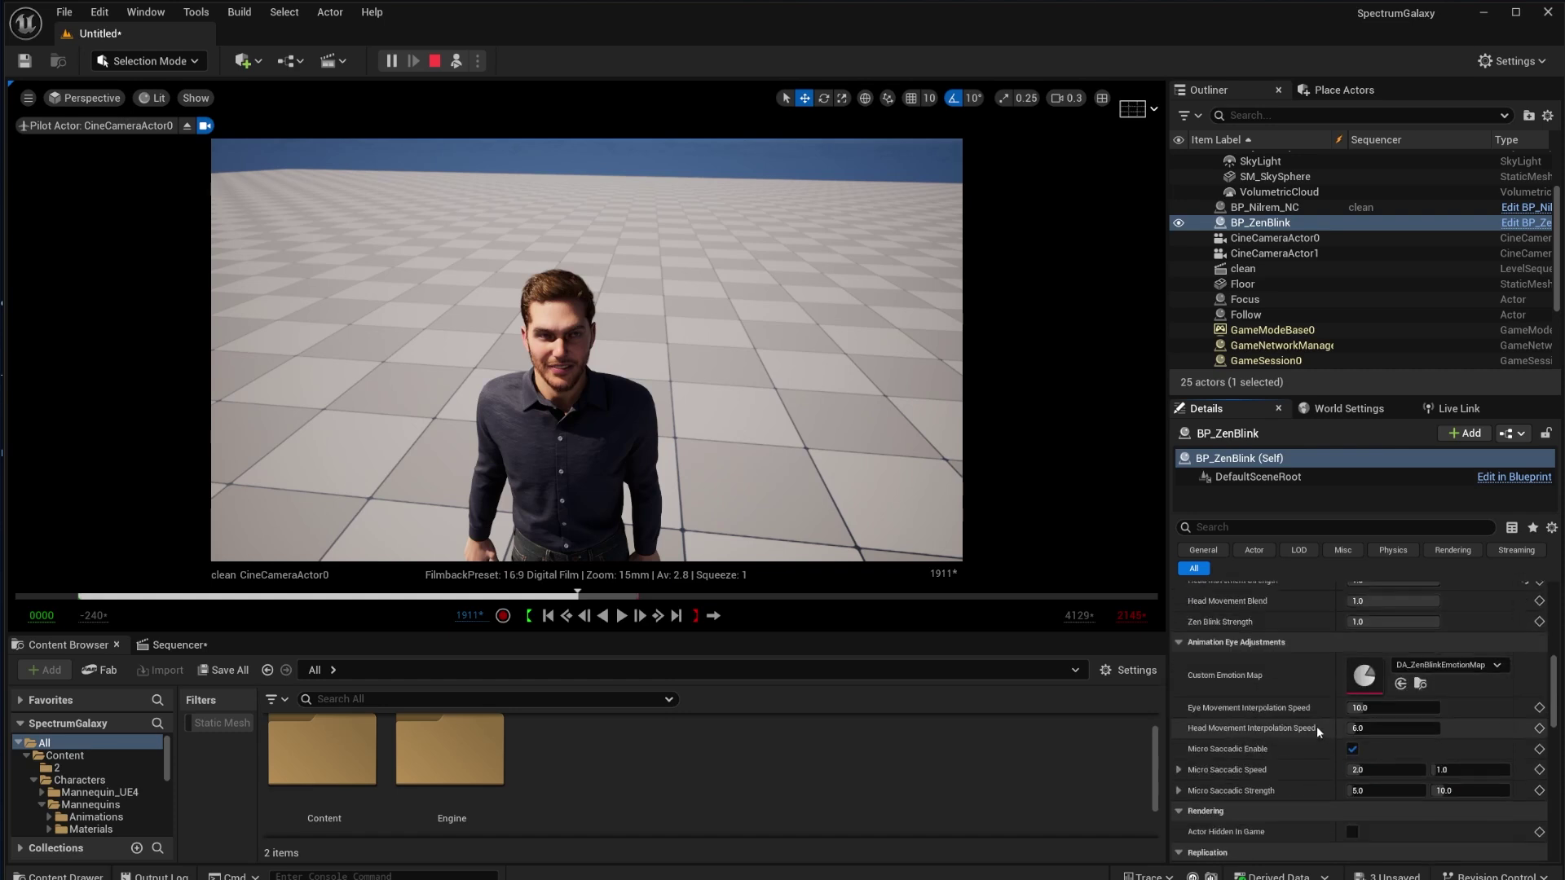
pyautogui.scroll(-3, 1297, 684)
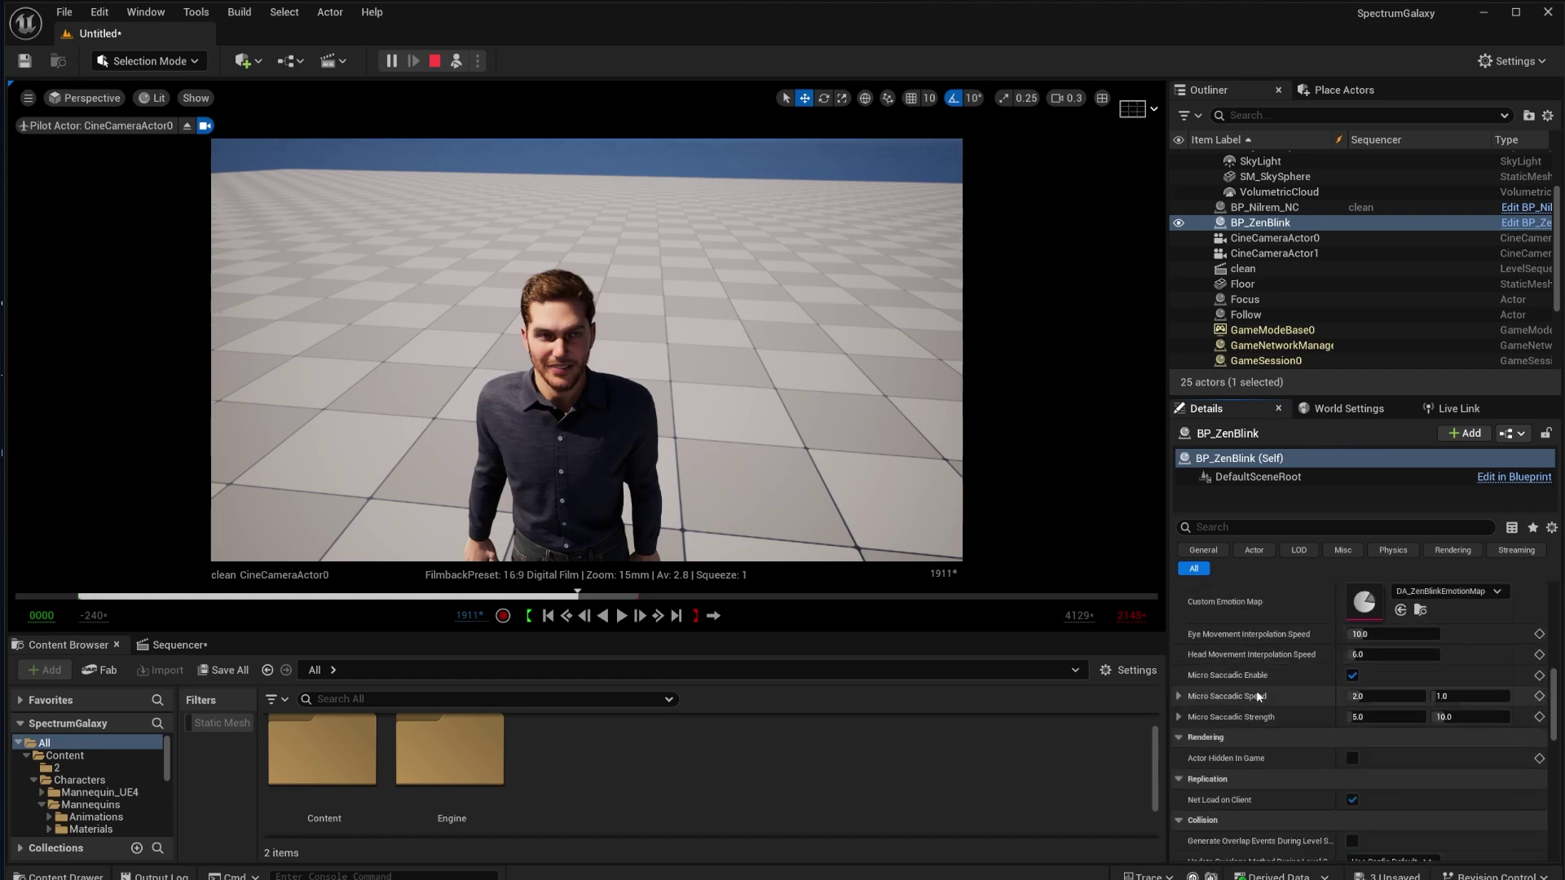
pyautogui.scroll(5, 1257, 697)
pyautogui.scroll(2, 1223, 727)
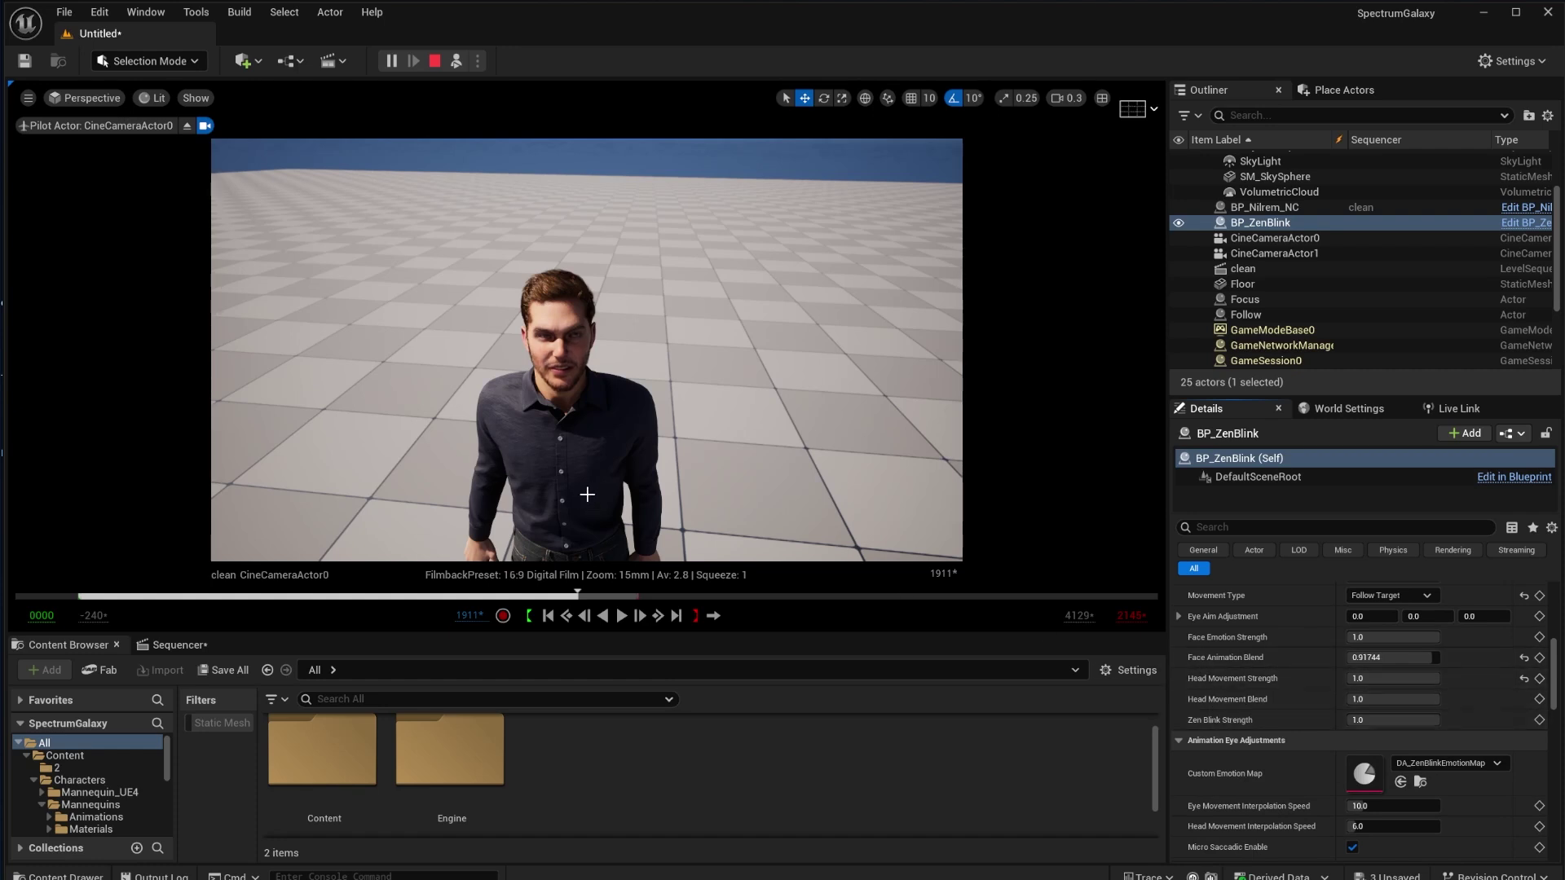
# Show the Sequencer timeline, scrub back to about frame 0431 and play the sequence
pyautogui.click(180, 645)
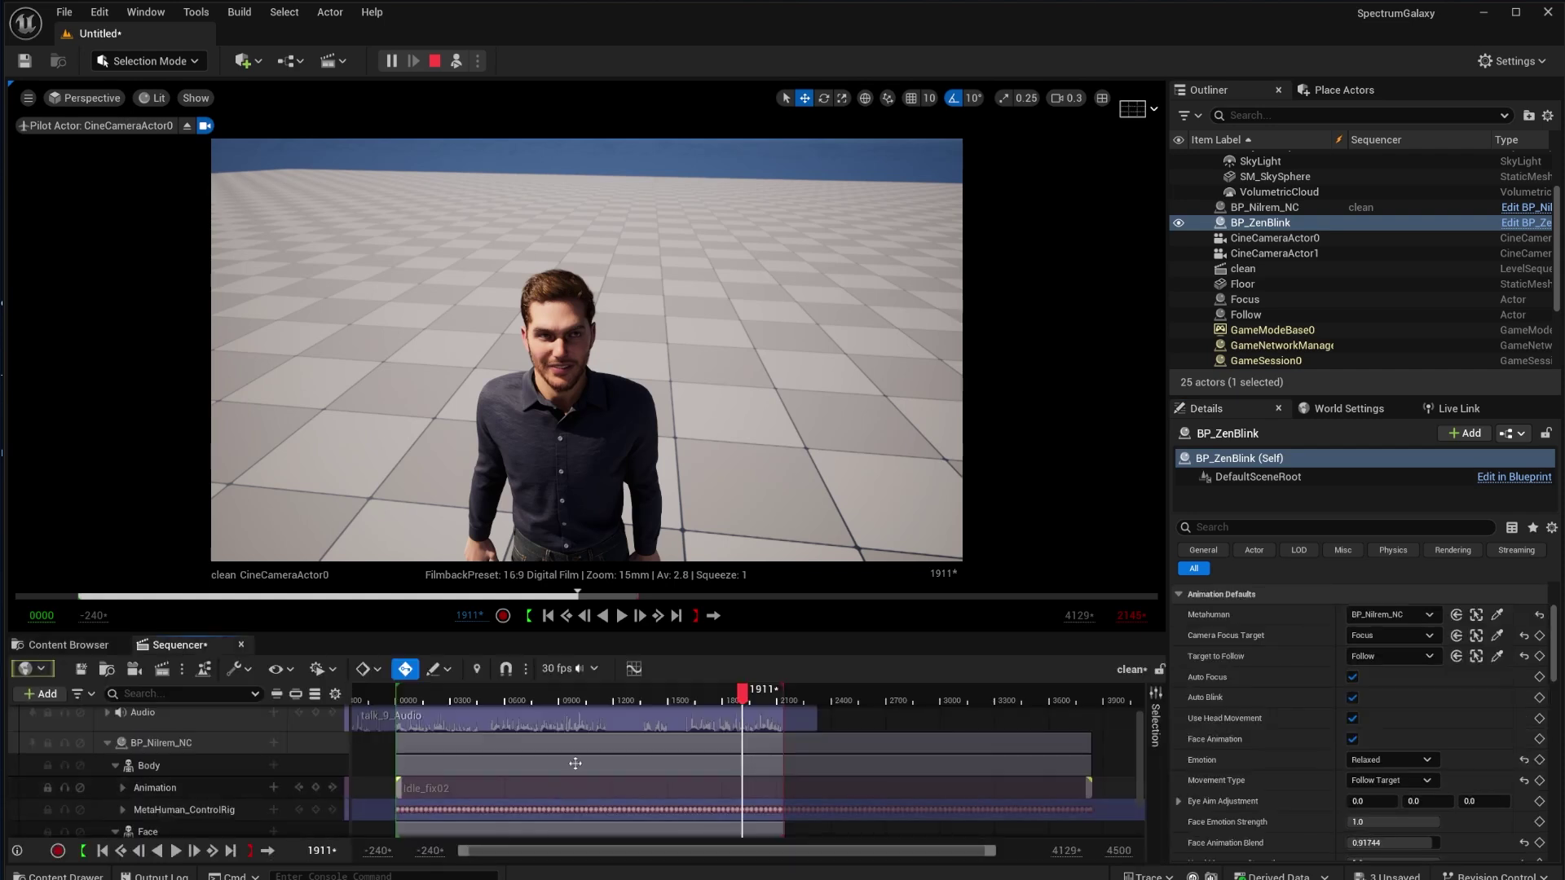
pyautogui.click(568, 695)
pyautogui.moveTo(568, 696); pyautogui.dragTo(526, 695)
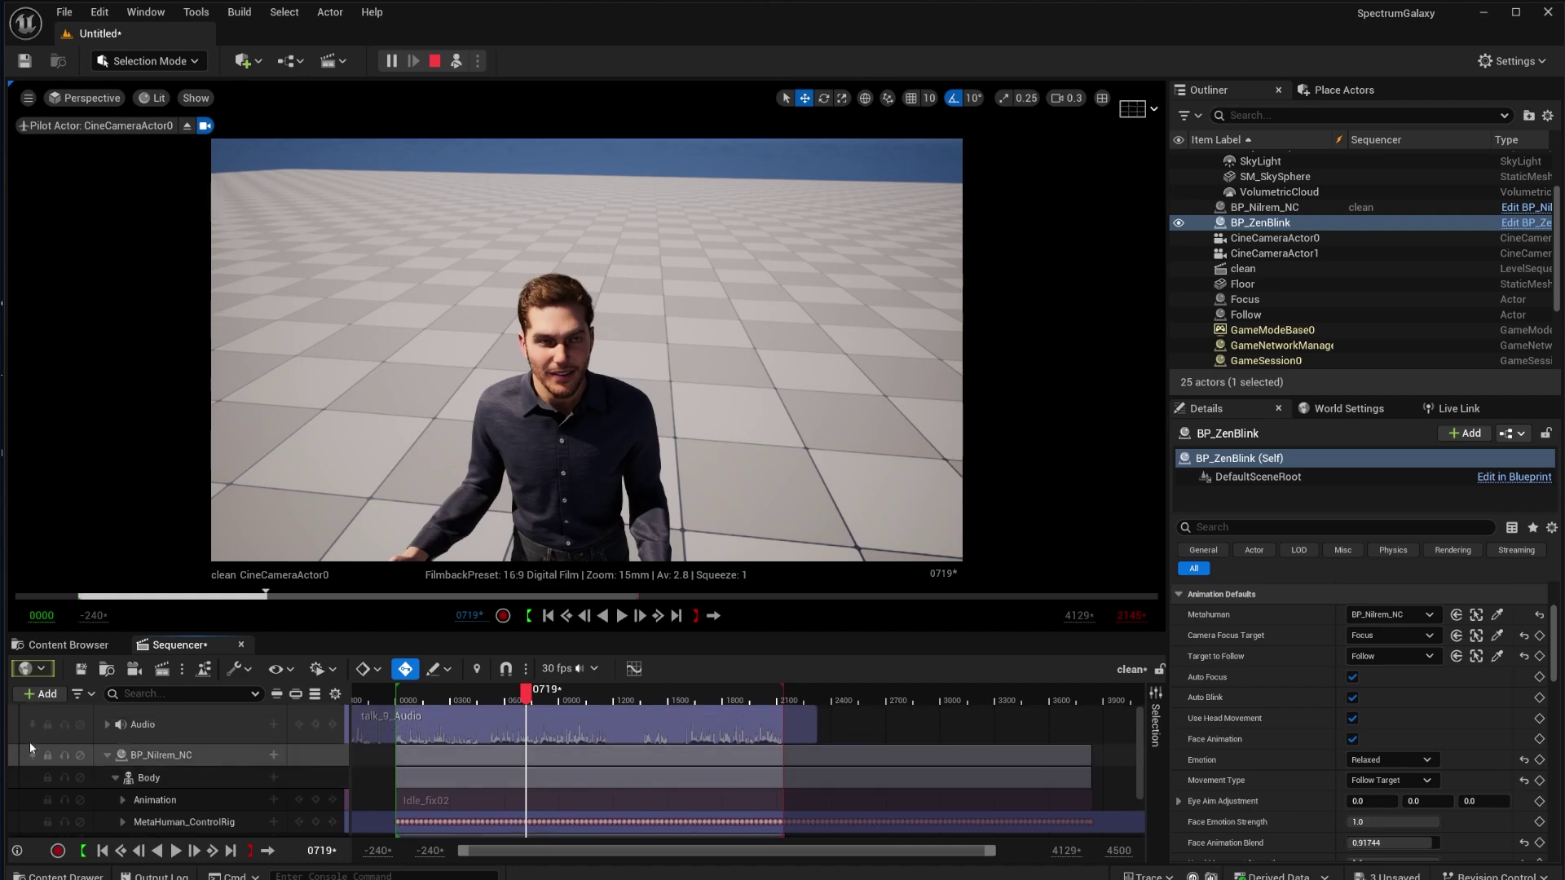
pyautogui.scroll(1, 49, 734)
pyautogui.click(75, 727)
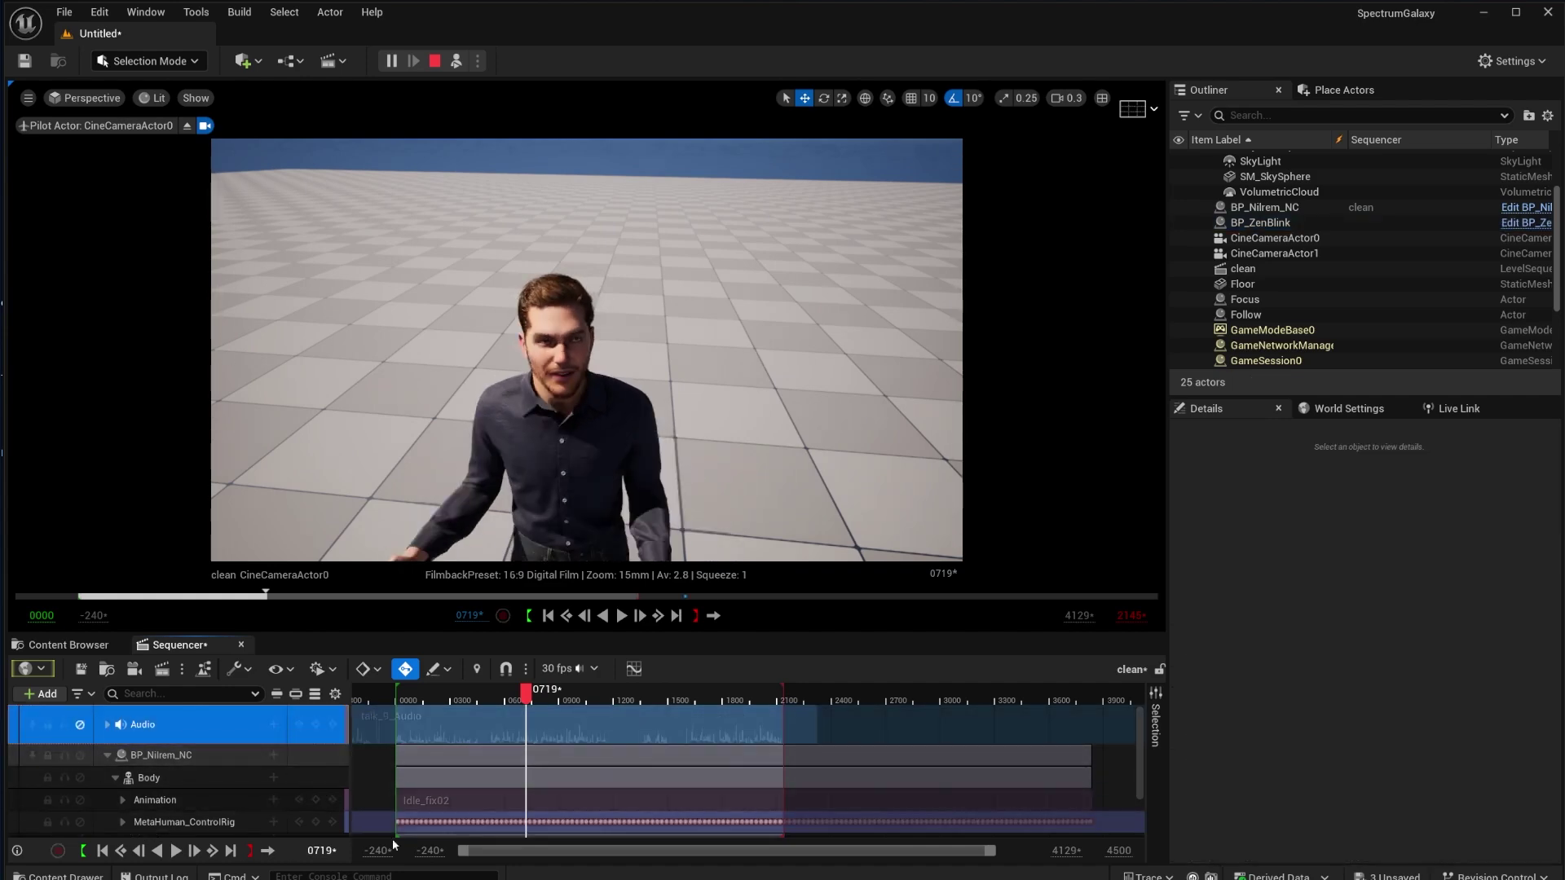
pyautogui.moveTo(530, 703); pyautogui.dragTo(476, 706)
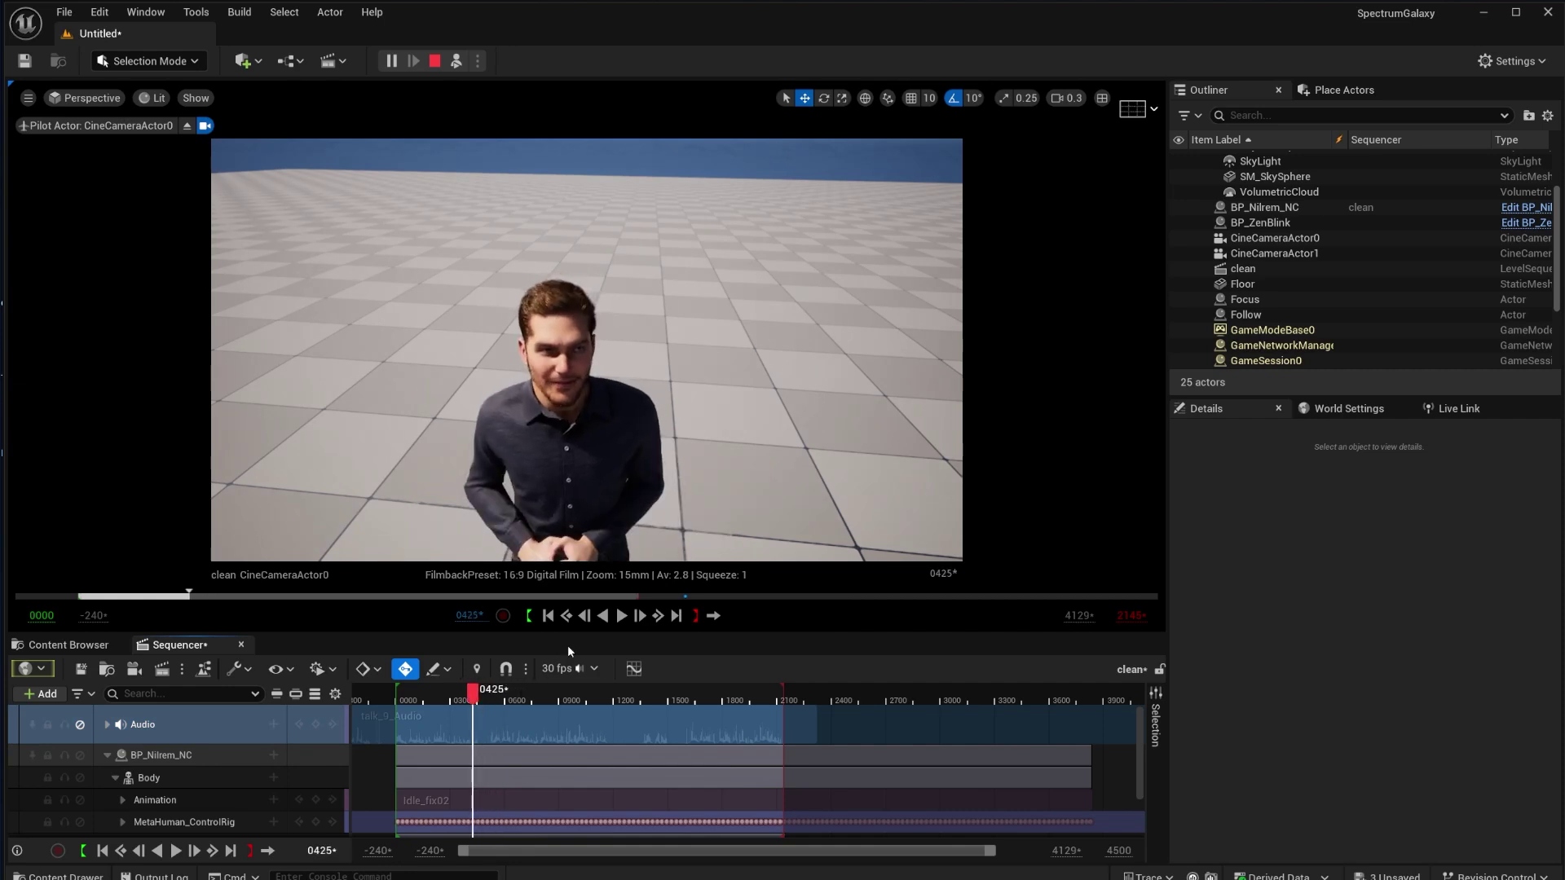
pyautogui.click(621, 615)
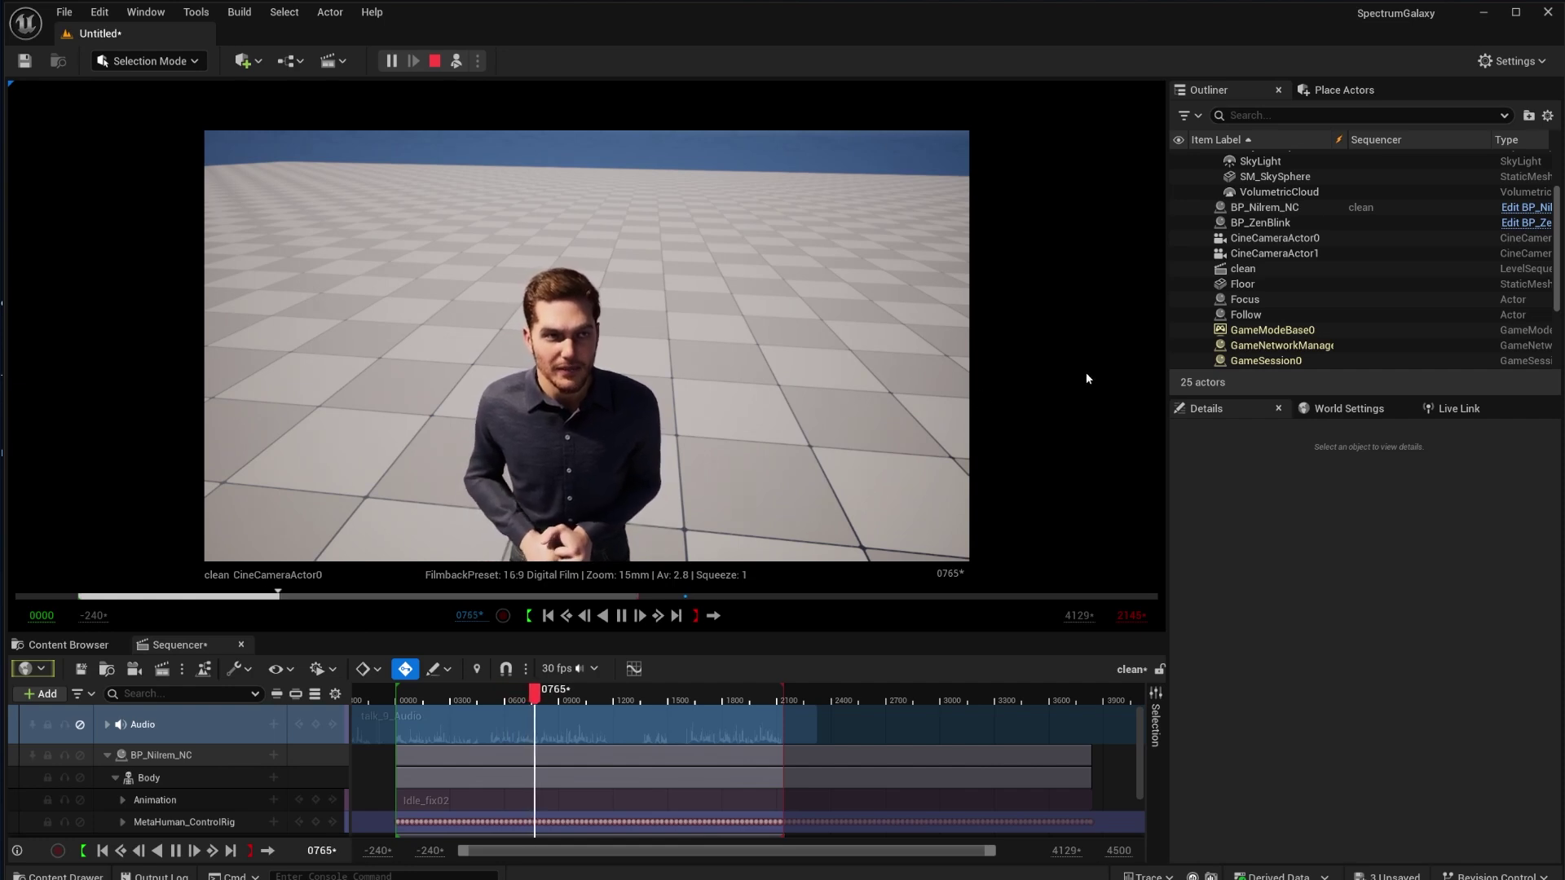
# Turn off BP_ZenBlink's Face Animation, rewind playback to about frame 0310, and select Follow
pyautogui.click(1288, 224)
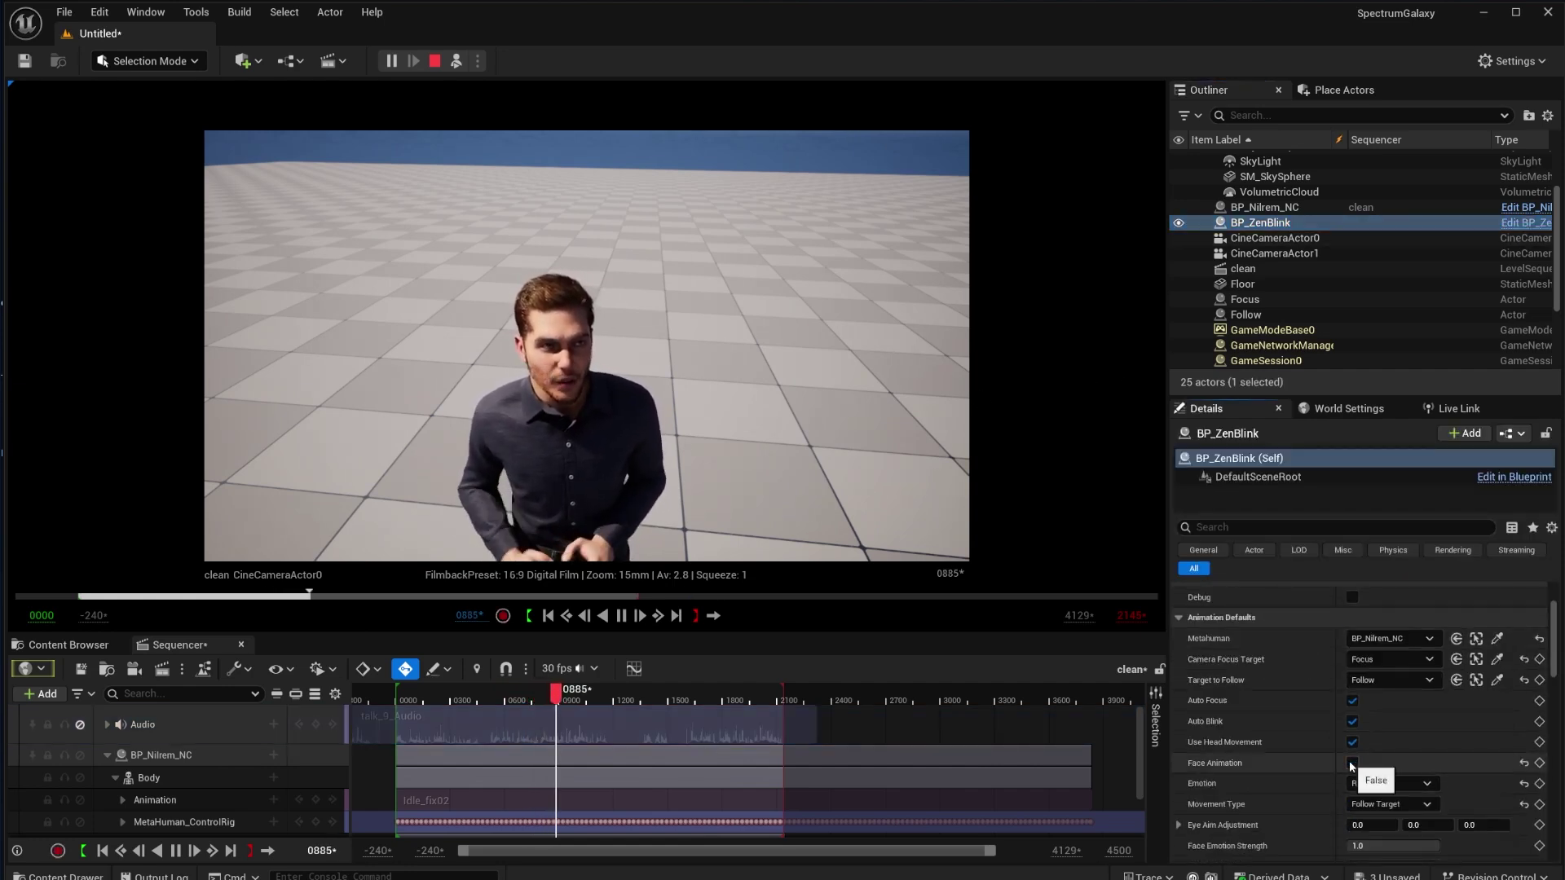
pyautogui.click(1353, 763)
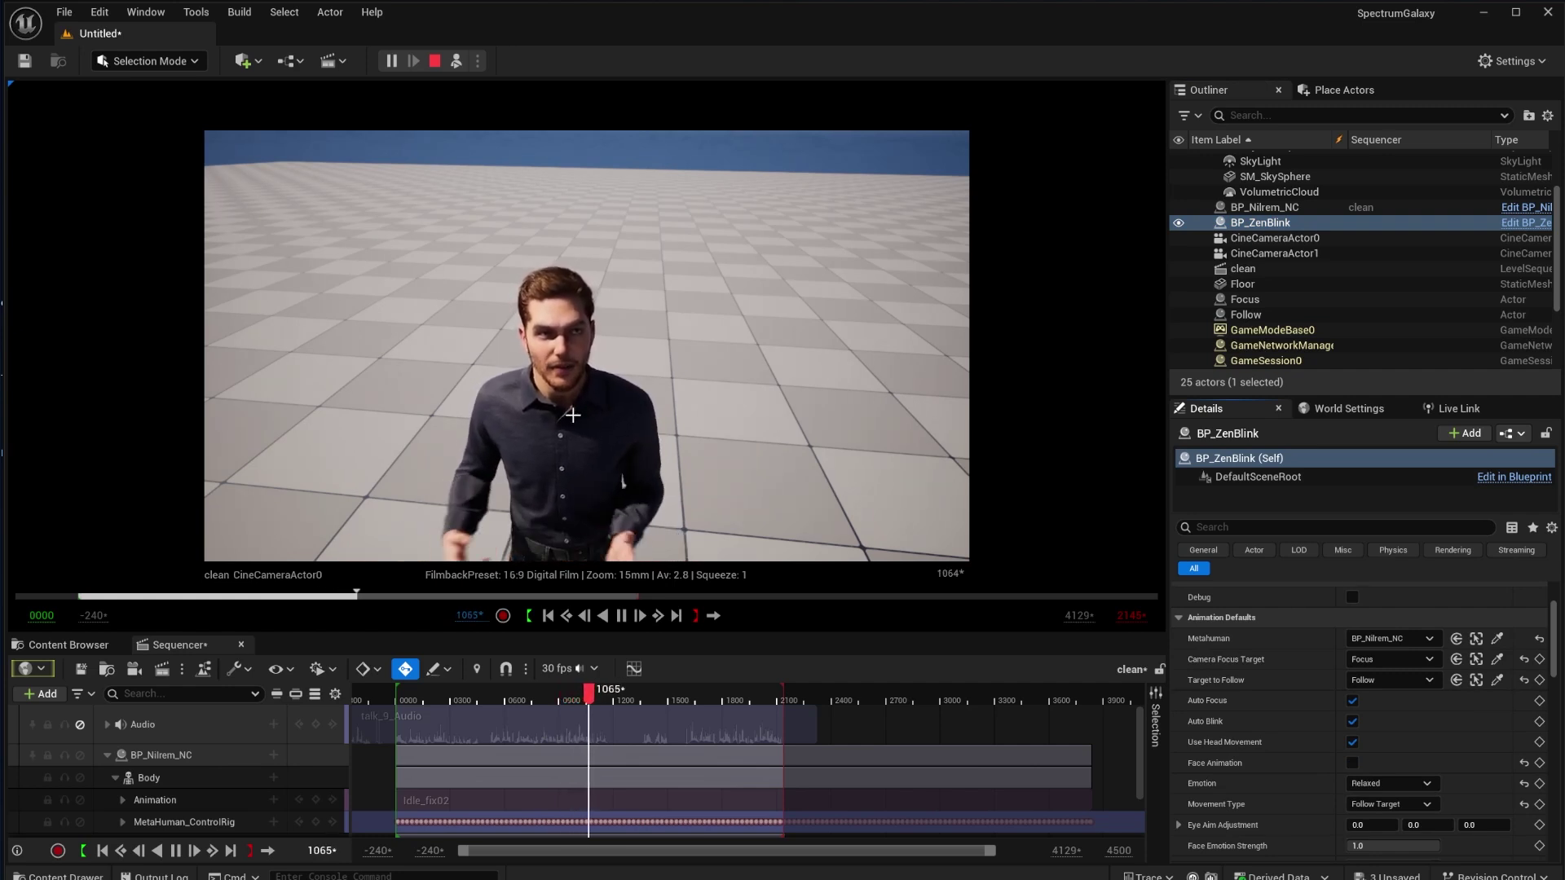
pyautogui.click(454, 694)
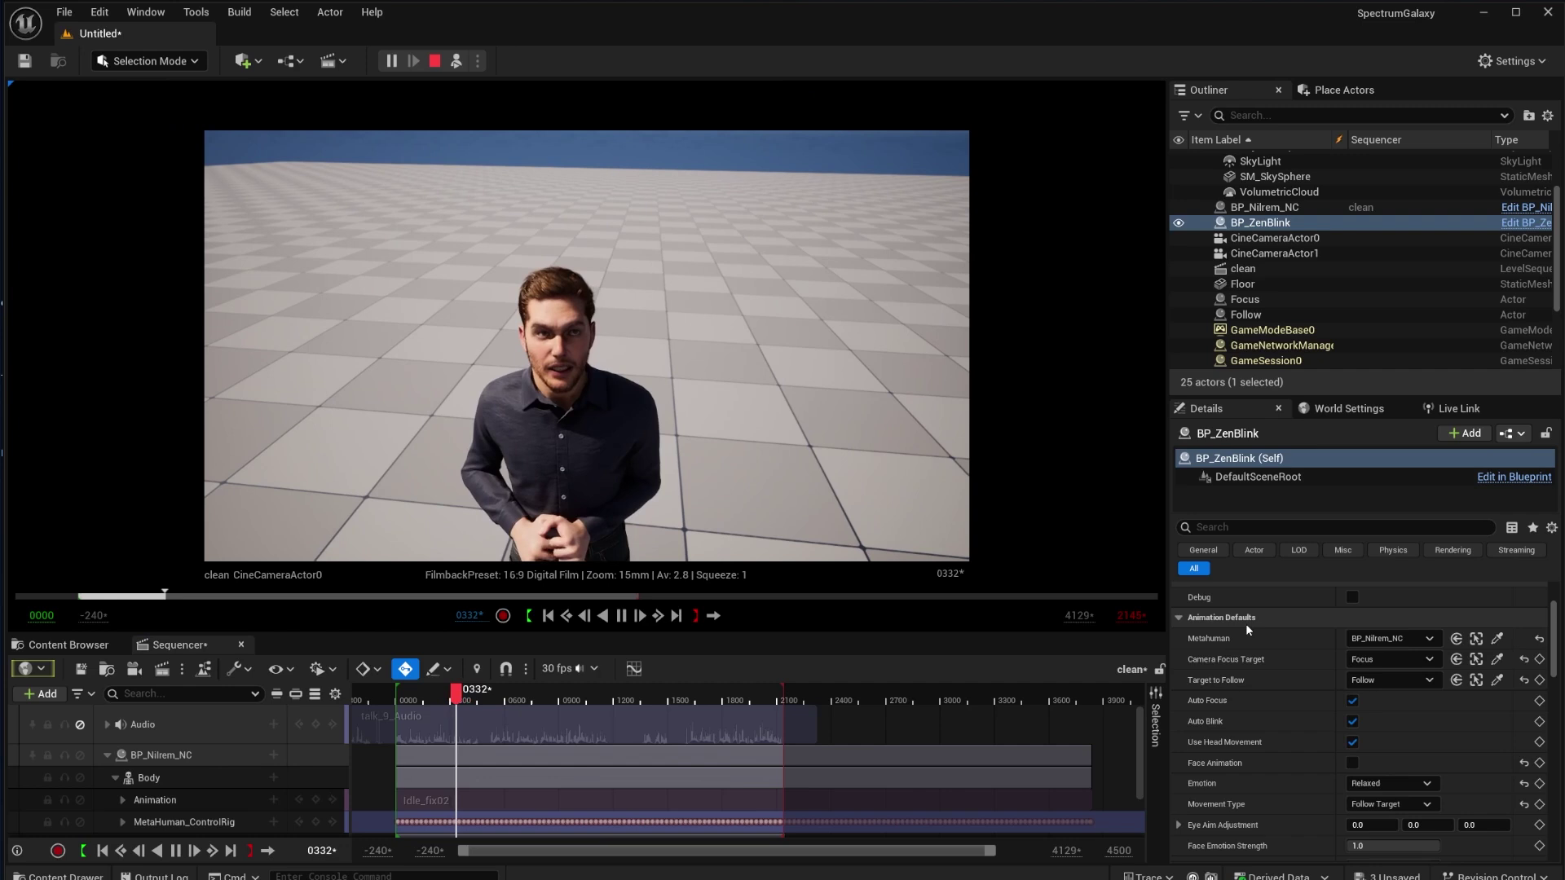
pyautogui.click(1270, 315)
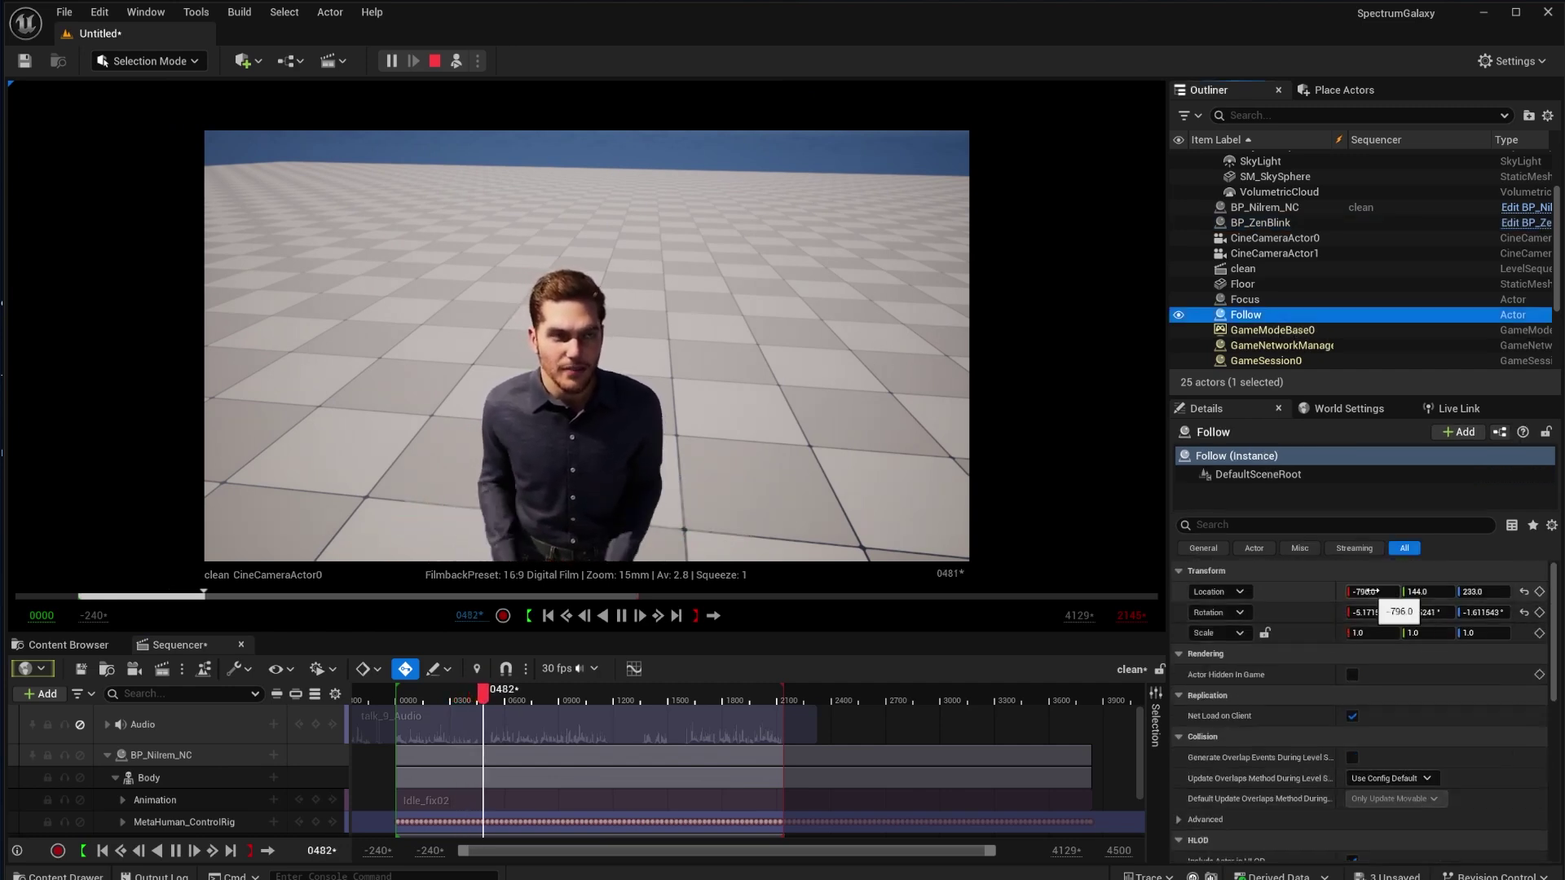
# Move the Follow target's Location X to about -675, then scrub the sequence to frame 1016
pyautogui.moveTo(1368, 593)
pyautogui.mouseDown()
pyautogui.moveTo(1329, 592)
pyautogui.moveTo(1386, 592)
pyautogui.moveTo(1337, 592)
pyautogui.mouseUp()
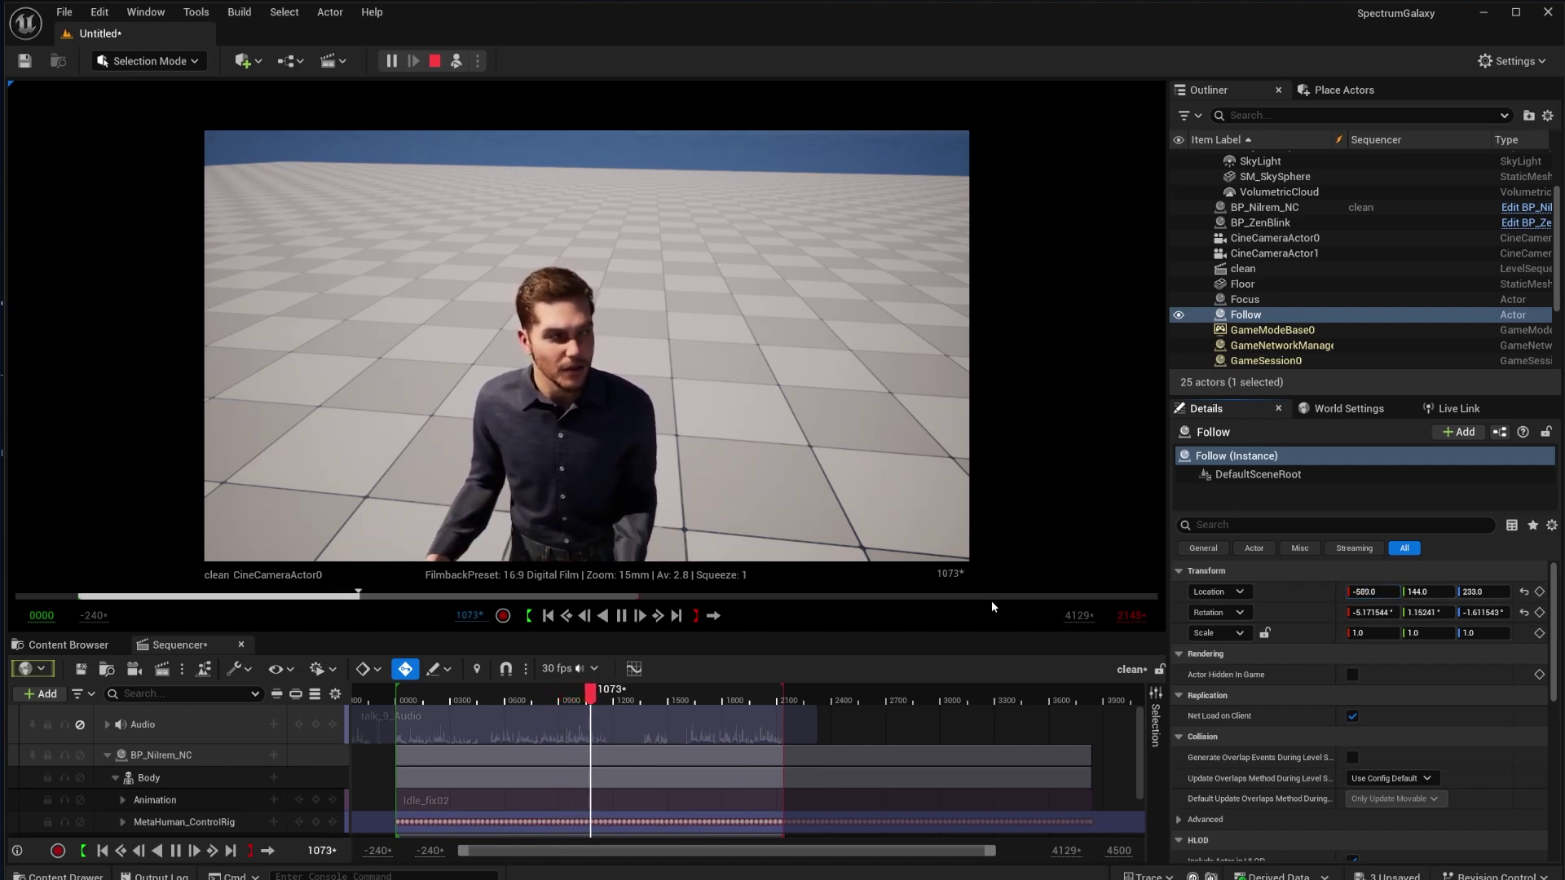
pyautogui.moveTo(538, 696); pyautogui.dragTo(499, 697)
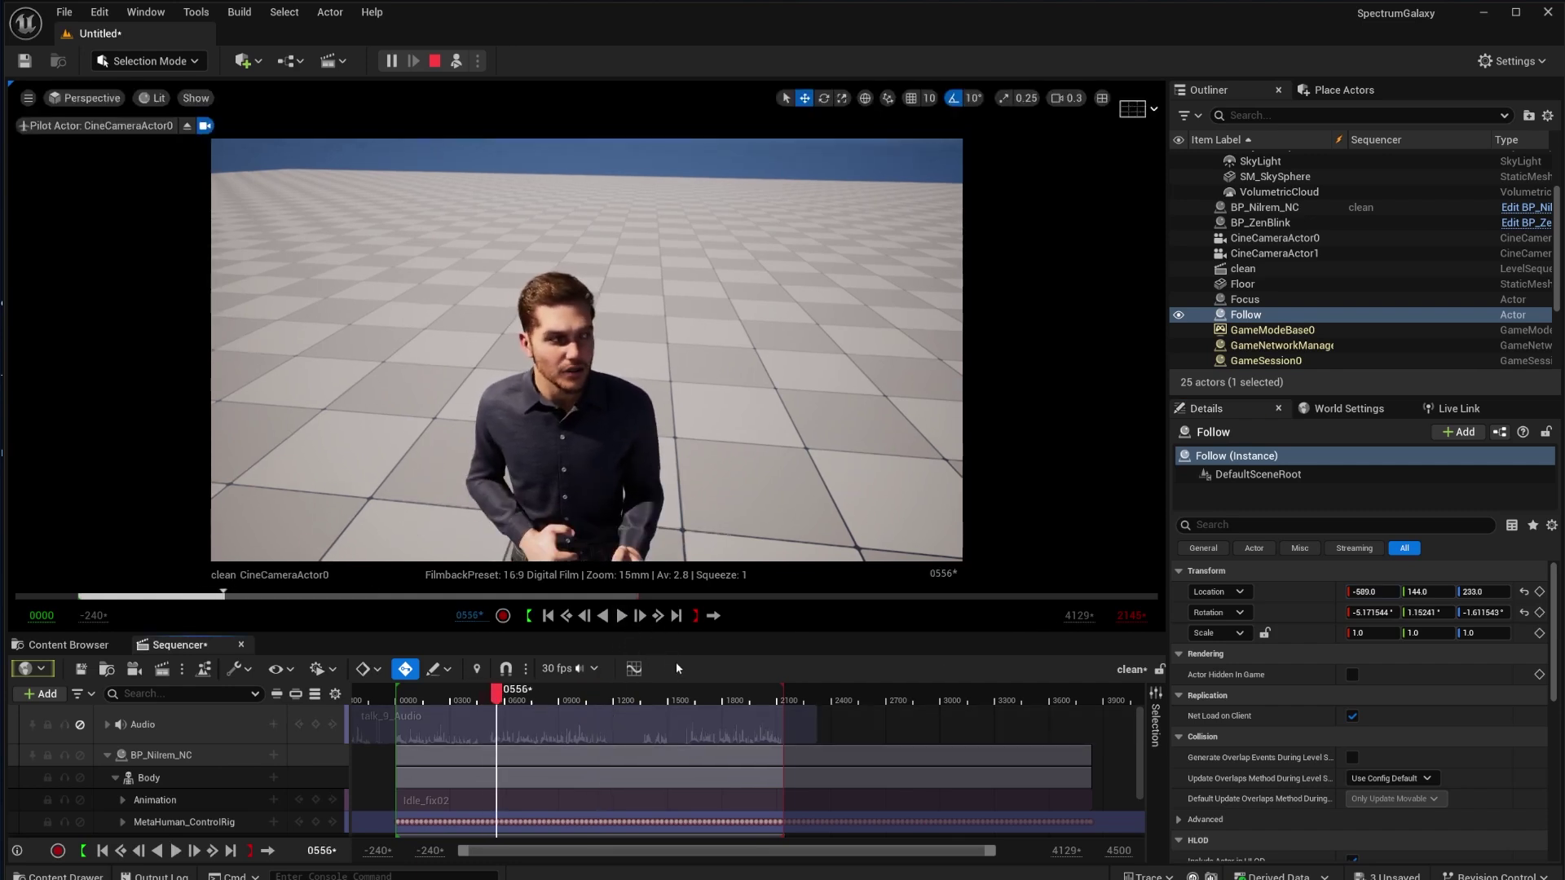
pyautogui.click(580, 697)
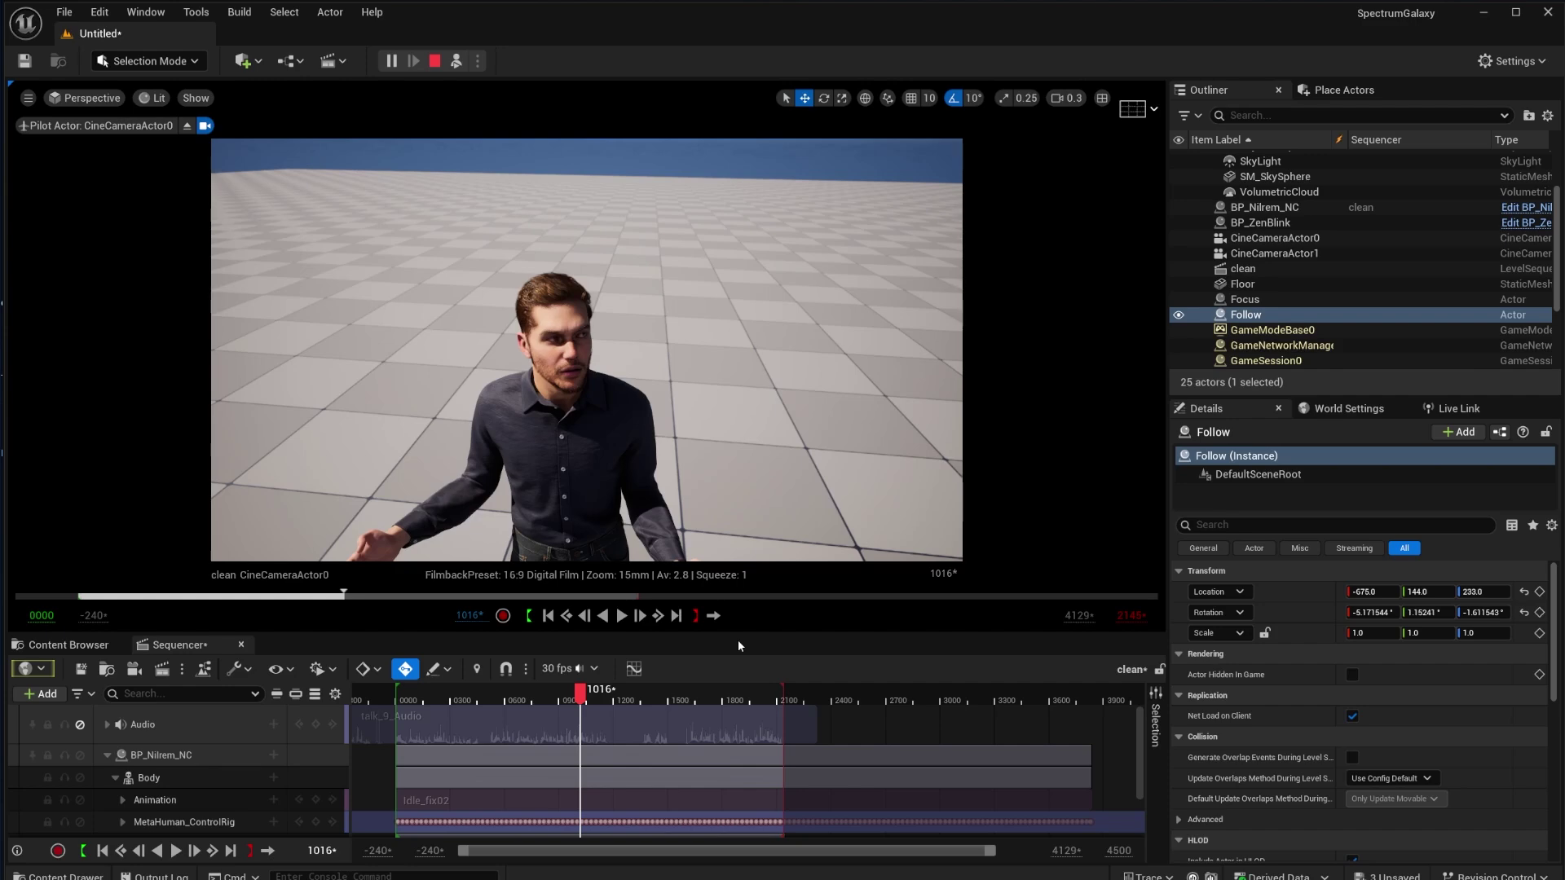
# End the Play-in-Editor session with the toolbar Stop button
pyautogui.click(435, 61)
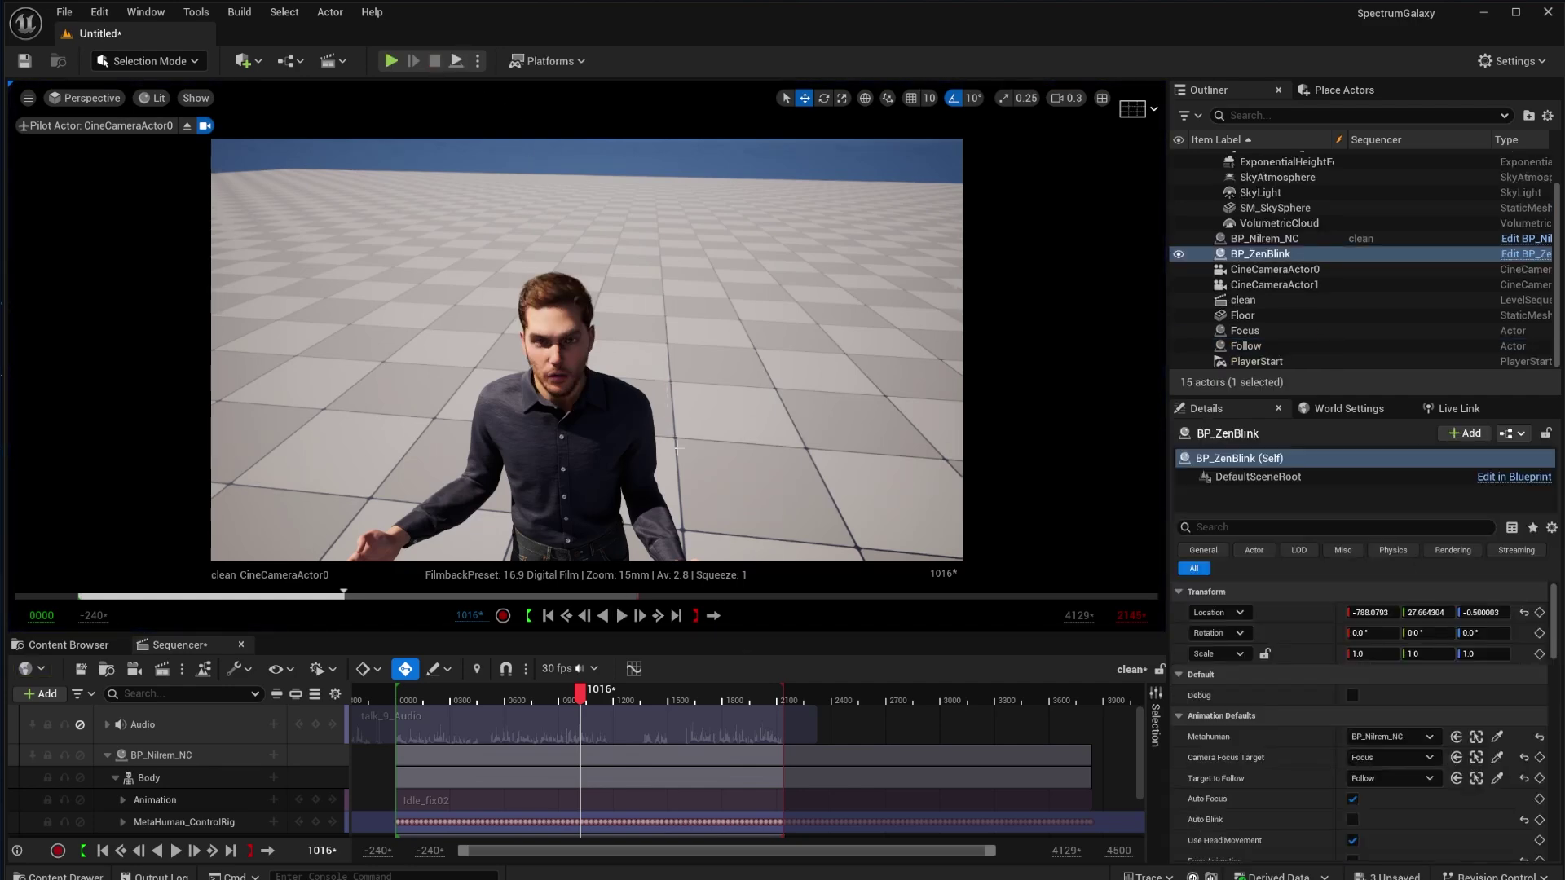